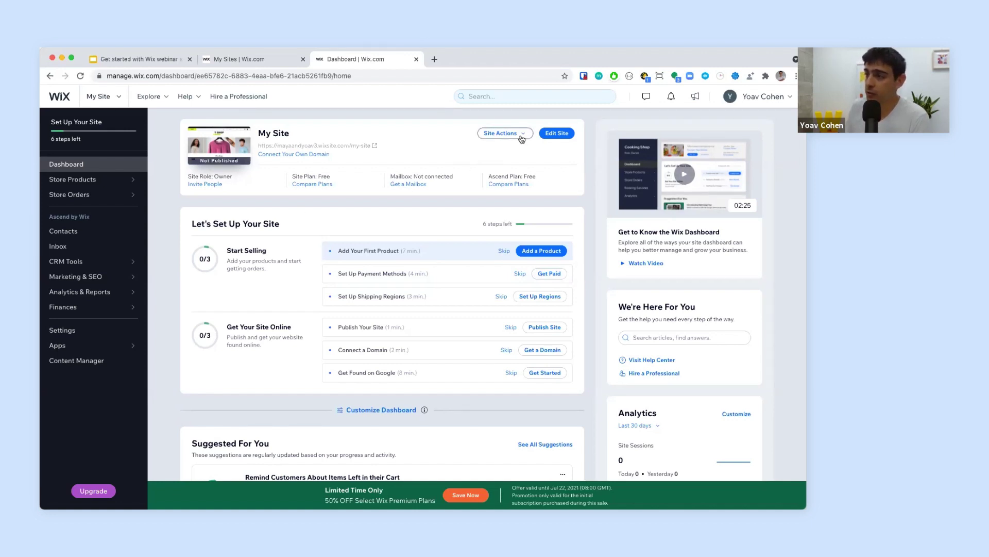
Step: Start creating a new Business website and choose to build it from a template with the Editor
{"action": "left_click", "coordinate": [499, 135]}
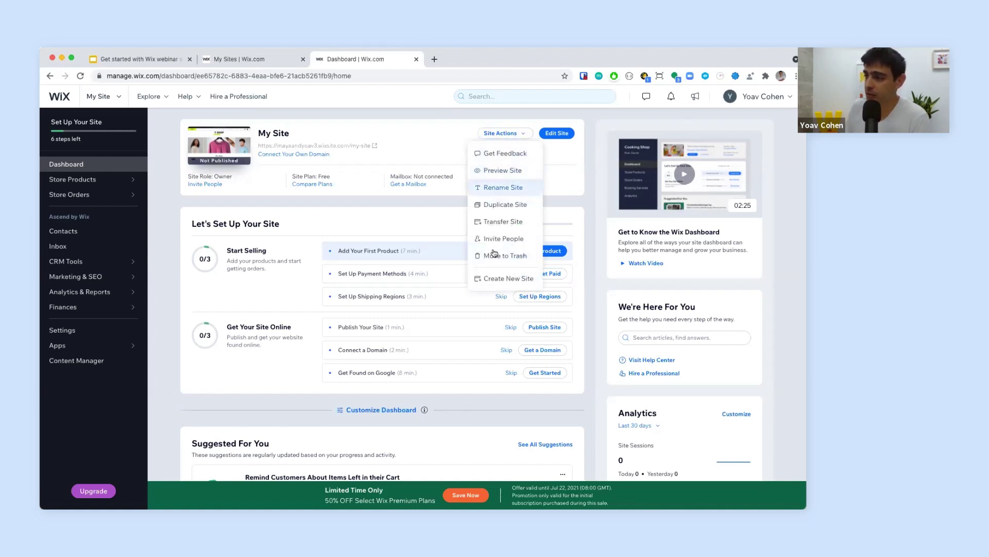
{"action": "left_click", "coordinate": [492, 280]}
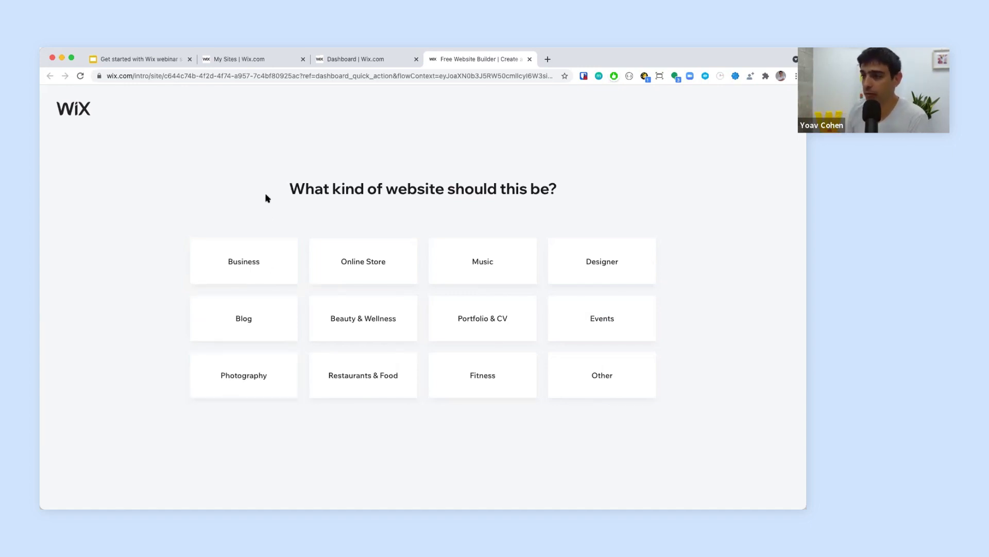
{"action": "left_click", "coordinate": [237, 255]}
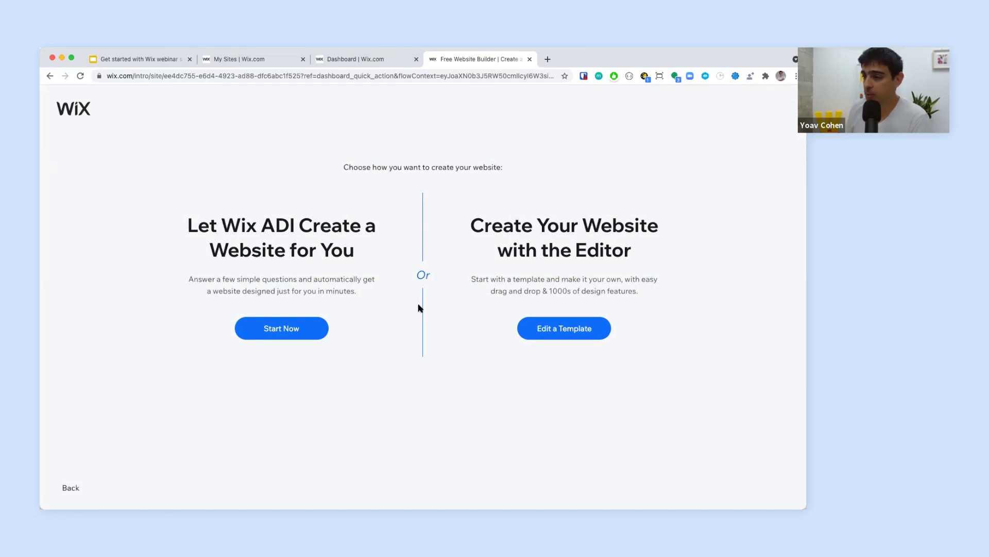
{"action": "left_click_drag", "start_coordinate": [259, 231], "coordinate": [299, 230]}
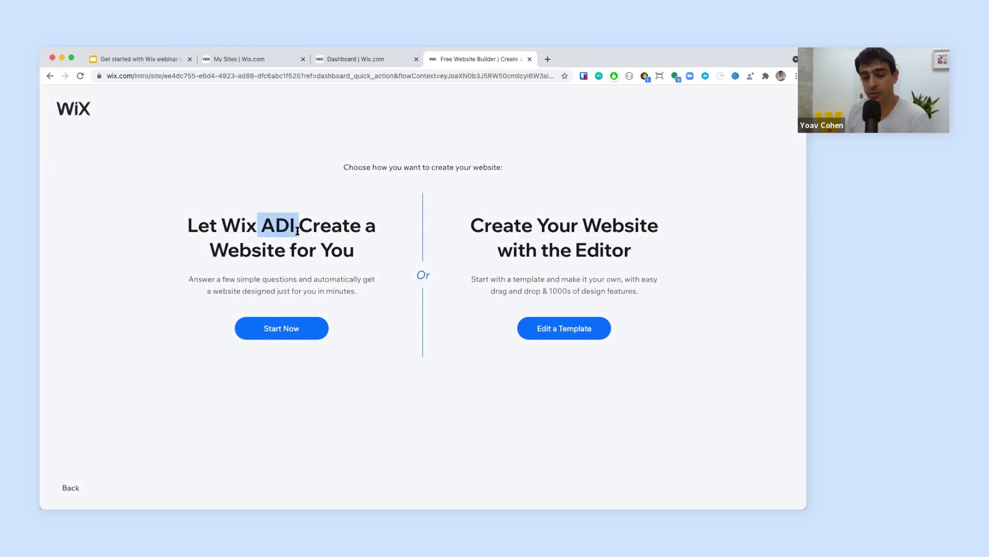
{"action": "left_click", "coordinate": [387, 246]}
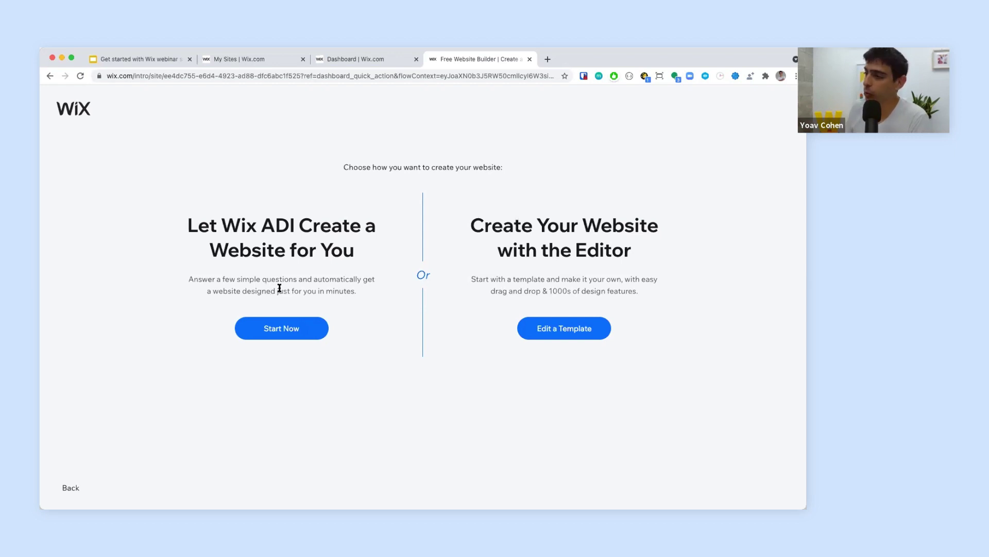
{"action": "left_click", "coordinate": [562, 326]}
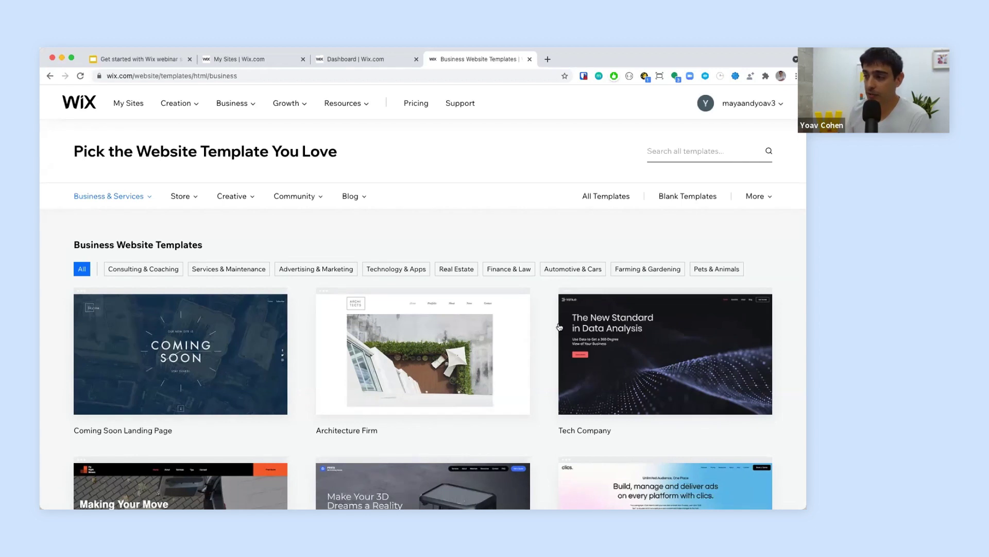
Step: View the full demo of the Architecture Firm template, look through its home page and close the demo
{"action": "scroll", "coordinate": [547, 326], "scroll_direction": "down", "scroll_amount": 3}
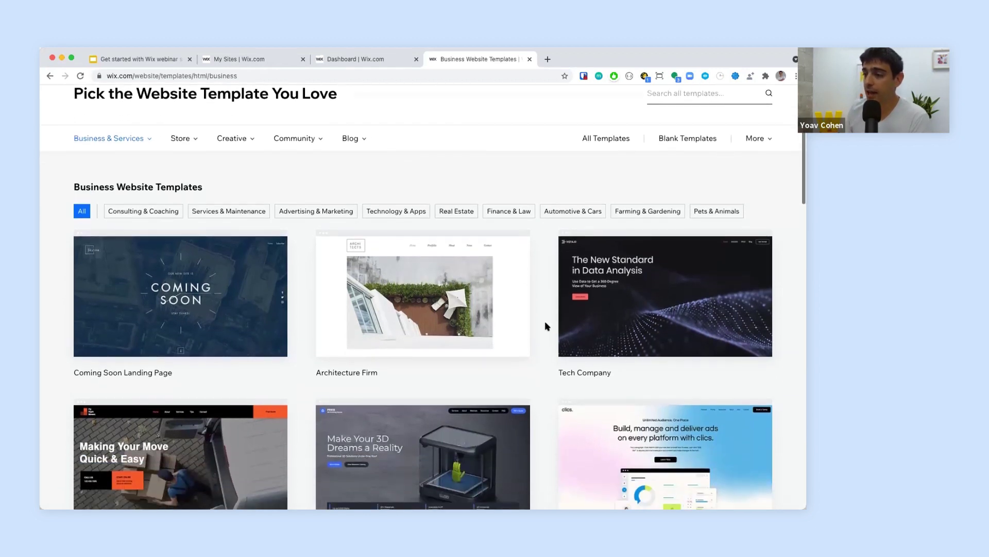
{"action": "left_click", "coordinate": [423, 305]}
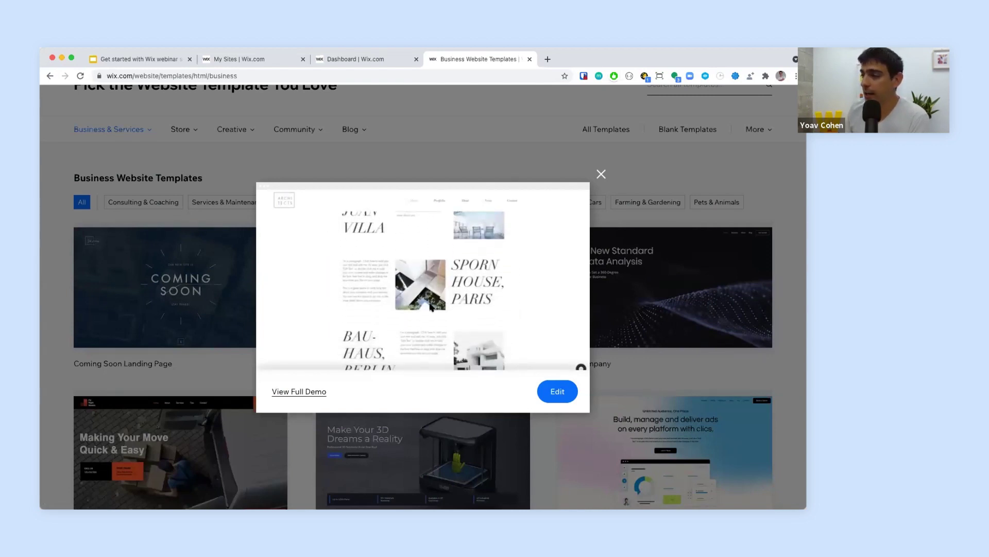
{"action": "left_click", "coordinate": [301, 390]}
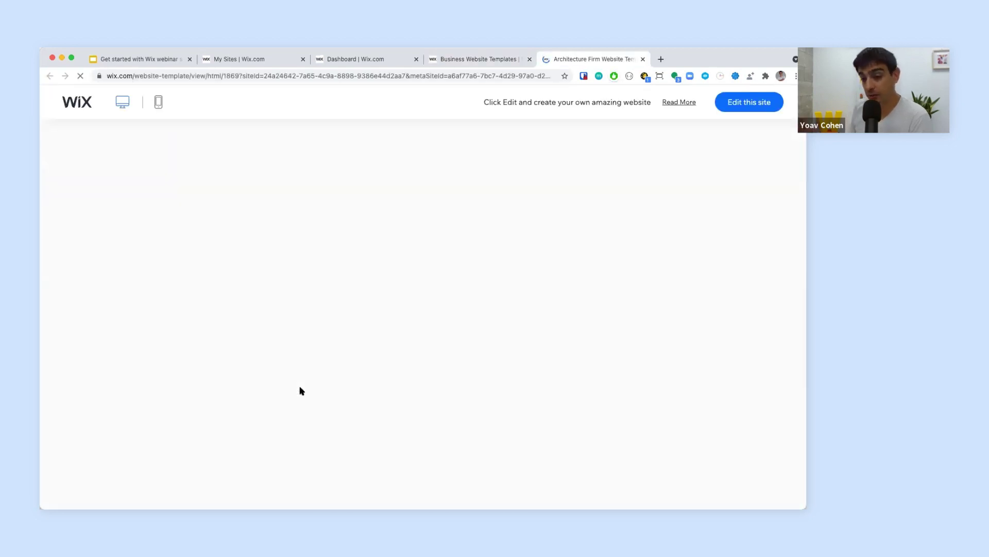
{"action": "scroll", "coordinate": [300, 390], "scroll_direction": "down", "scroll_amount": 6}
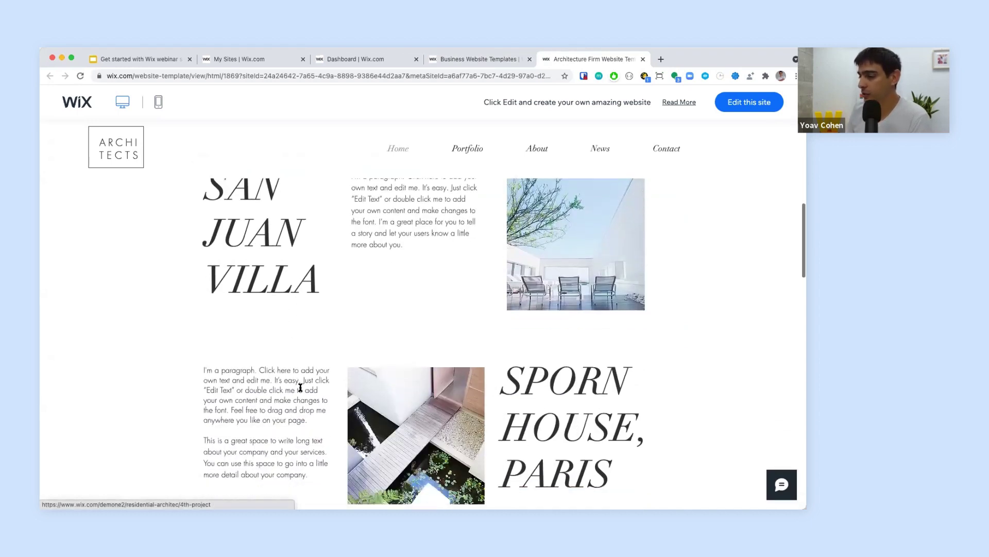
{"action": "scroll", "coordinate": [301, 390], "scroll_direction": "up", "scroll_amount": 10}
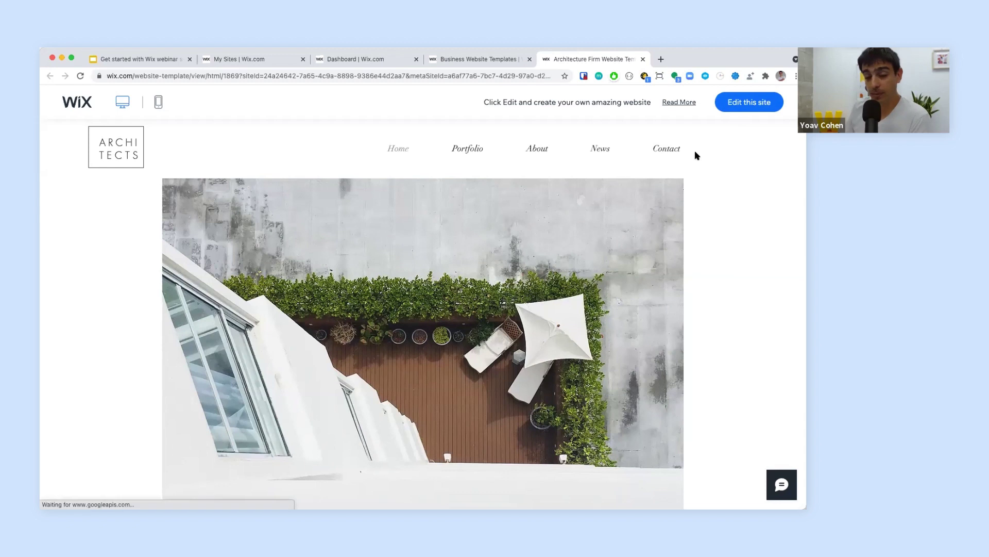
{"action": "left_click", "coordinate": [643, 59]}
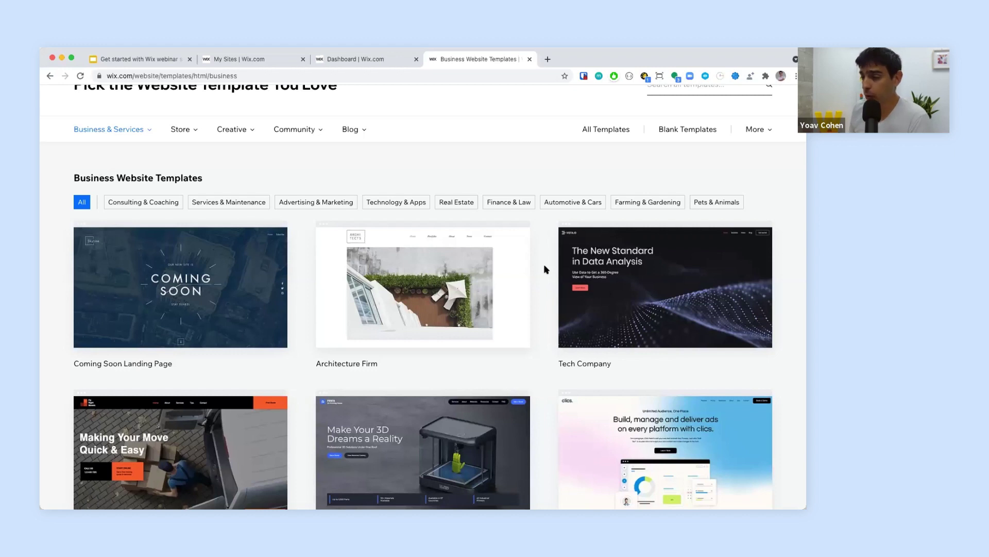
Step: Filter the business templates to Consulting & Coaching and browse through them
{"action": "left_click", "coordinate": [137, 206]}
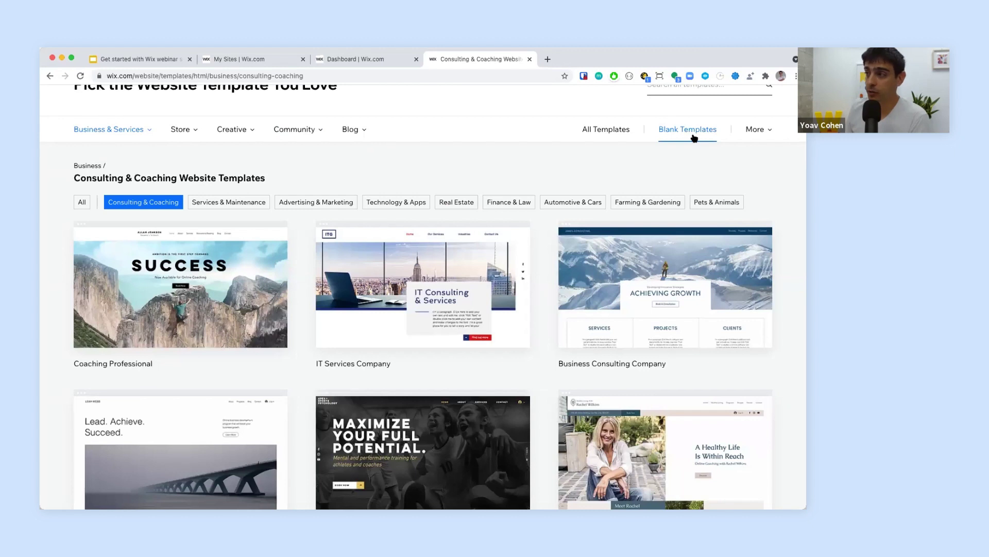
{"action": "scroll", "coordinate": [691, 137], "scroll_direction": "up", "scroll_amount": 2}
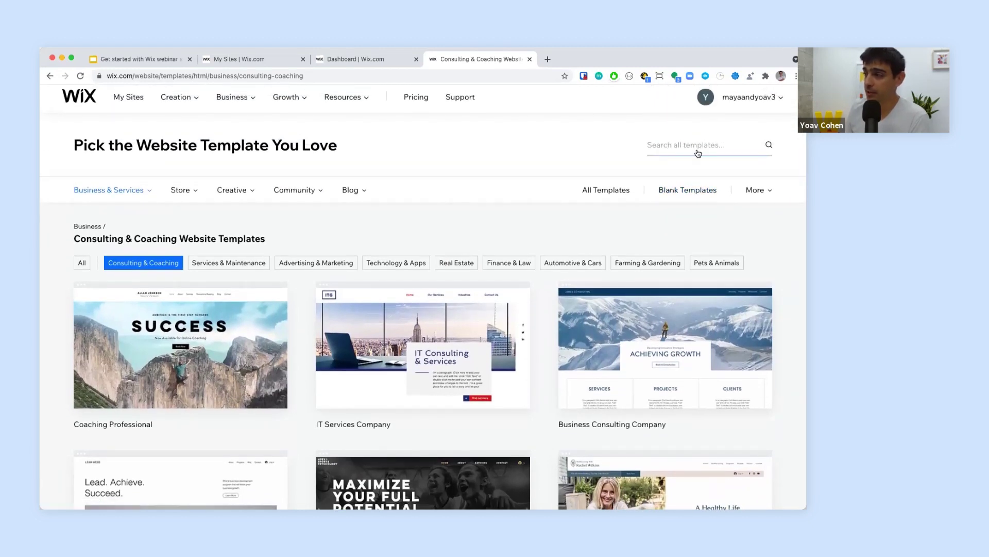
{"action": "scroll", "coordinate": [597, 242], "scroll_direction": "down", "scroll_amount": 2}
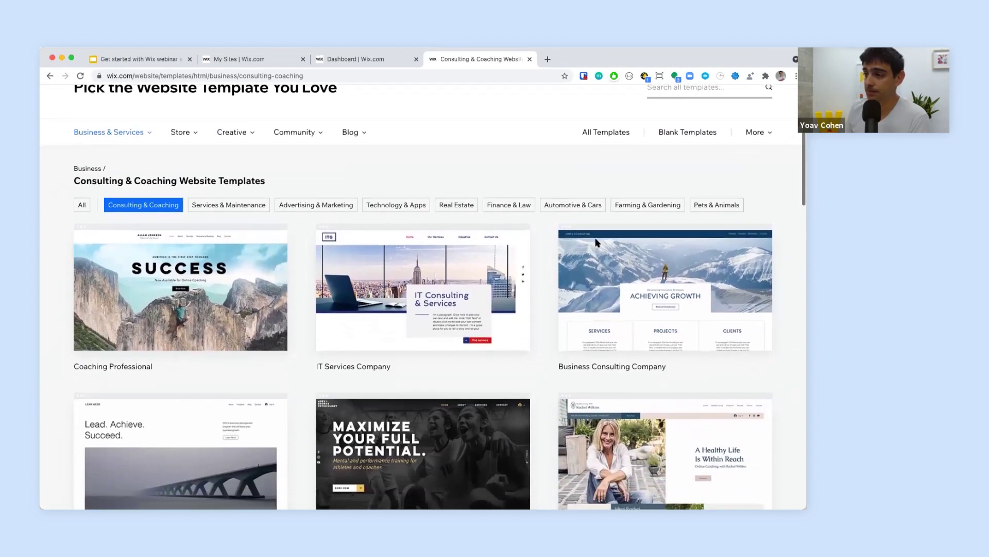
{"action": "scroll", "coordinate": [544, 302], "scroll_direction": "down", "scroll_amount": 3}
{"action": "scroll", "coordinate": [545, 303], "scroll_direction": "down", "scroll_amount": 3}
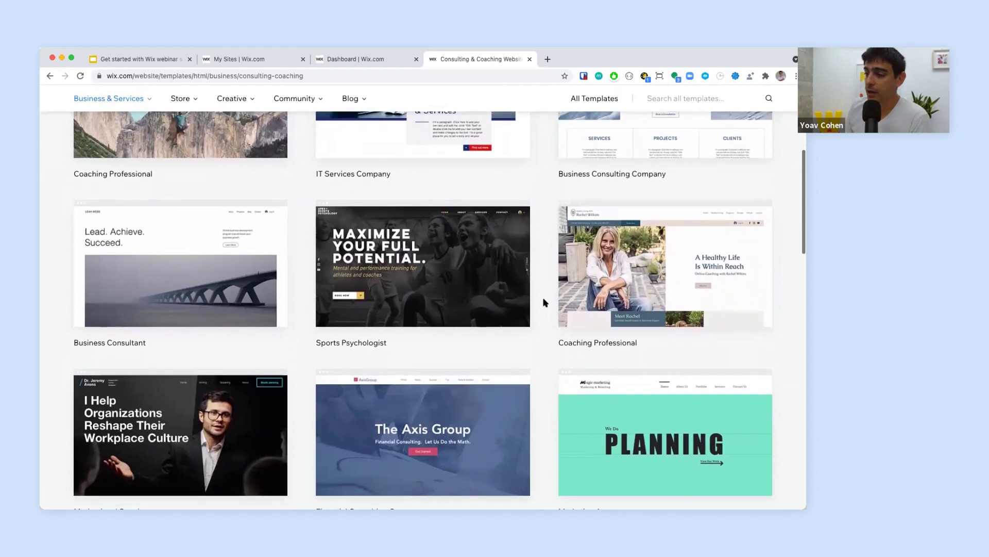
{"action": "scroll", "coordinate": [546, 303], "scroll_direction": "down", "scroll_amount": 5}
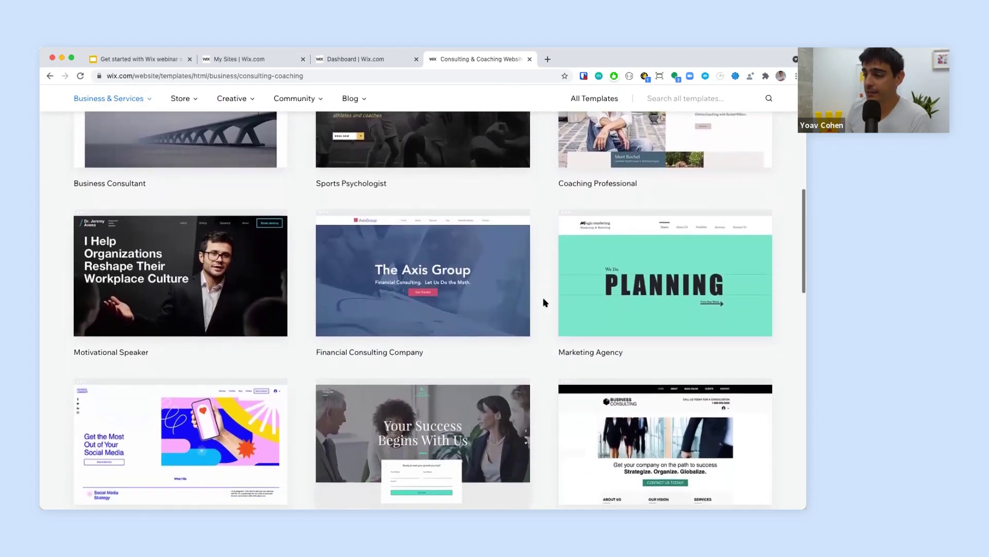
{"action": "scroll", "coordinate": [545, 303], "scroll_direction": "down", "scroll_amount": 3}
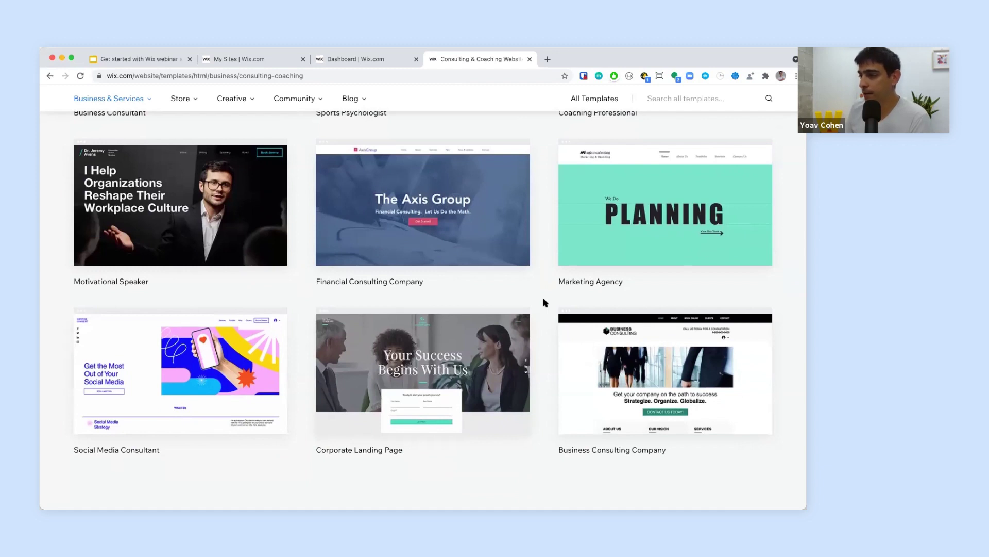
Step: Look through the full demo of the Social Media Consultant template and open that template for editing
{"action": "mouse_move", "coordinate": [593, 258]}
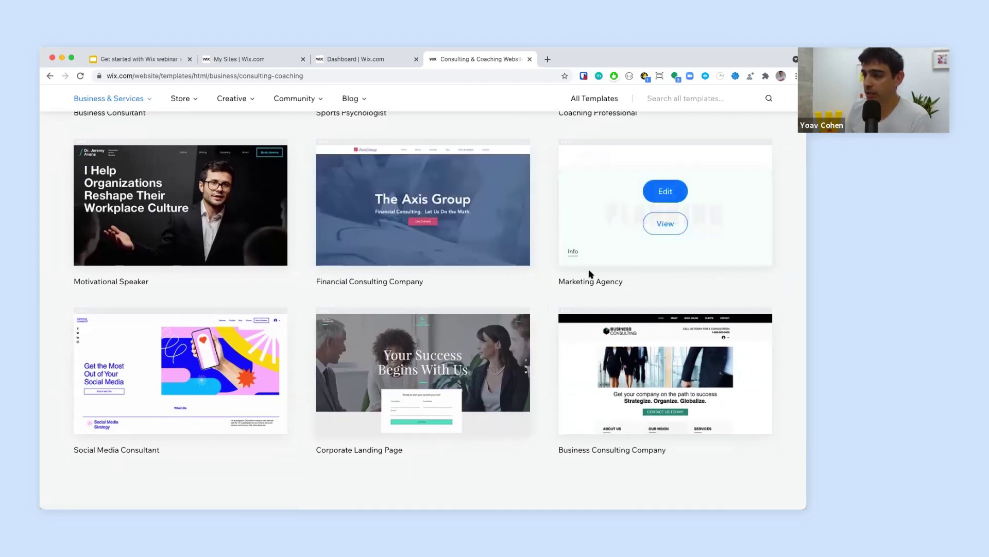
{"action": "mouse_move", "coordinate": [233, 318]}
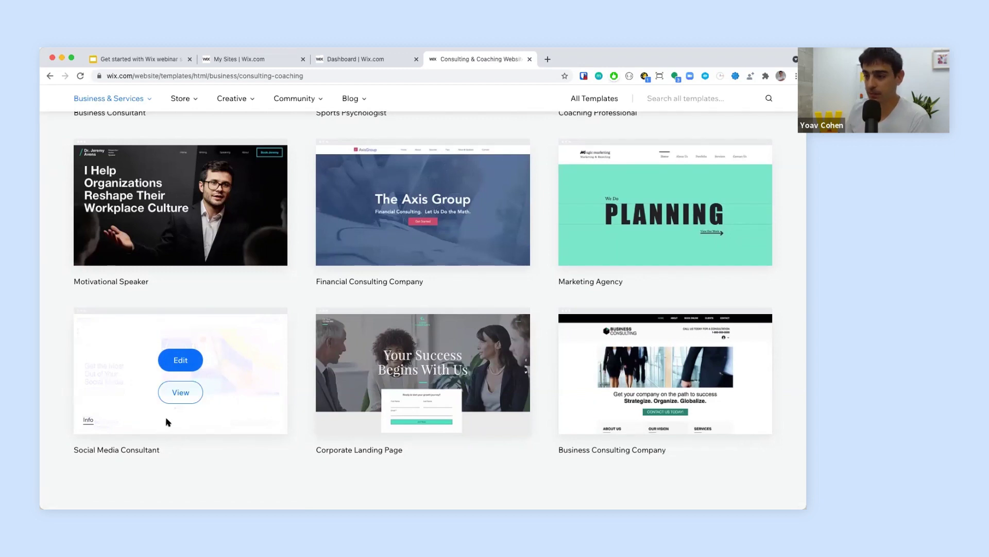
{"action": "left_click", "coordinate": [200, 387]}
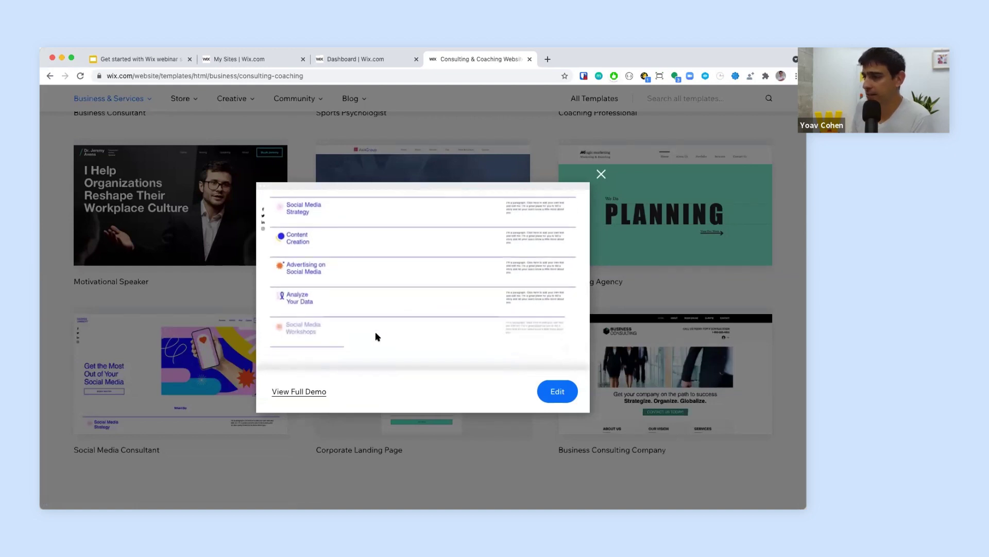
{"action": "left_click", "coordinate": [294, 392]}
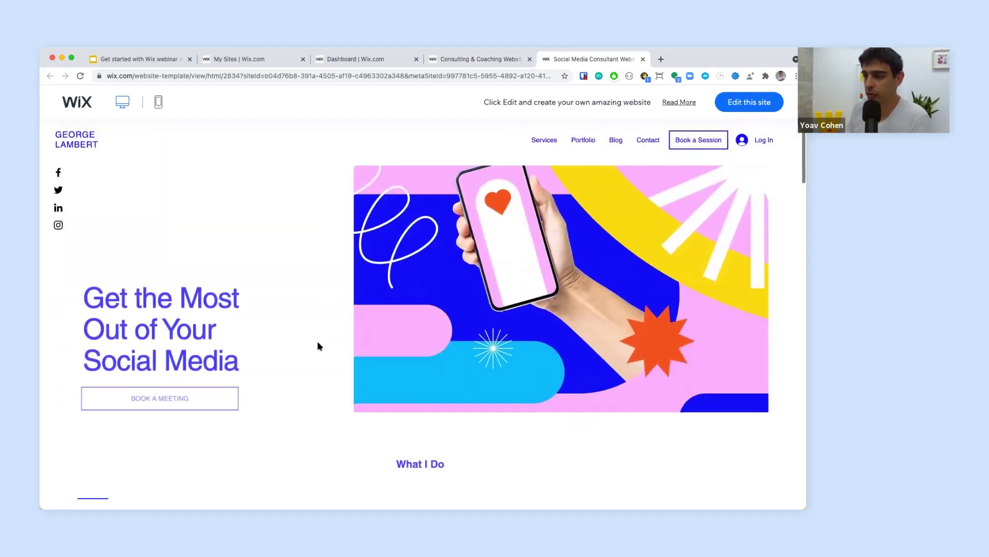
{"action": "scroll", "coordinate": [318, 345], "scroll_direction": "down", "scroll_amount": 5}
{"action": "scroll", "coordinate": [318, 346], "scroll_direction": "down", "scroll_amount": 8}
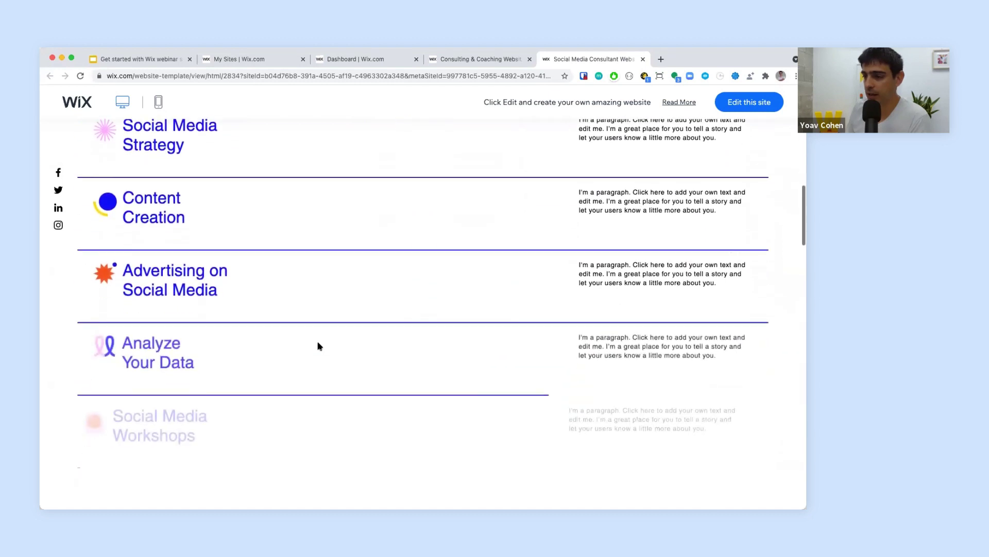
{"action": "scroll", "coordinate": [318, 345], "scroll_direction": "down", "scroll_amount": 8}
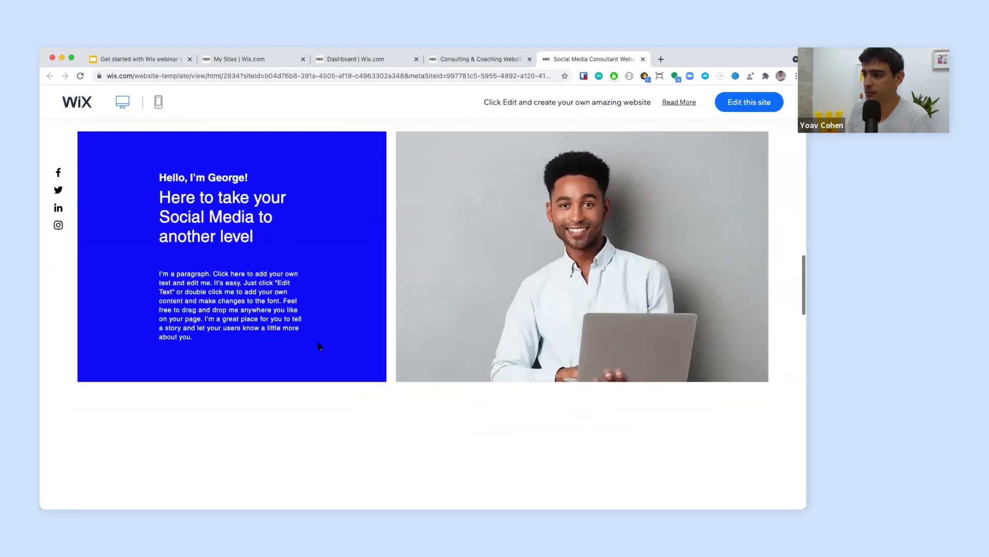
{"action": "scroll", "coordinate": [318, 346], "scroll_direction": "down", "scroll_amount": 3}
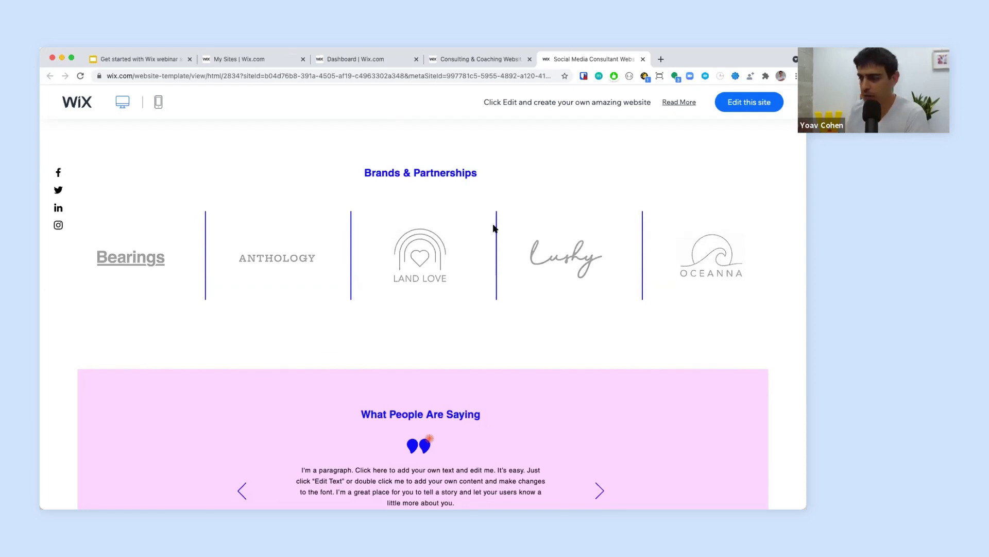
{"action": "left_click", "coordinate": [742, 101]}
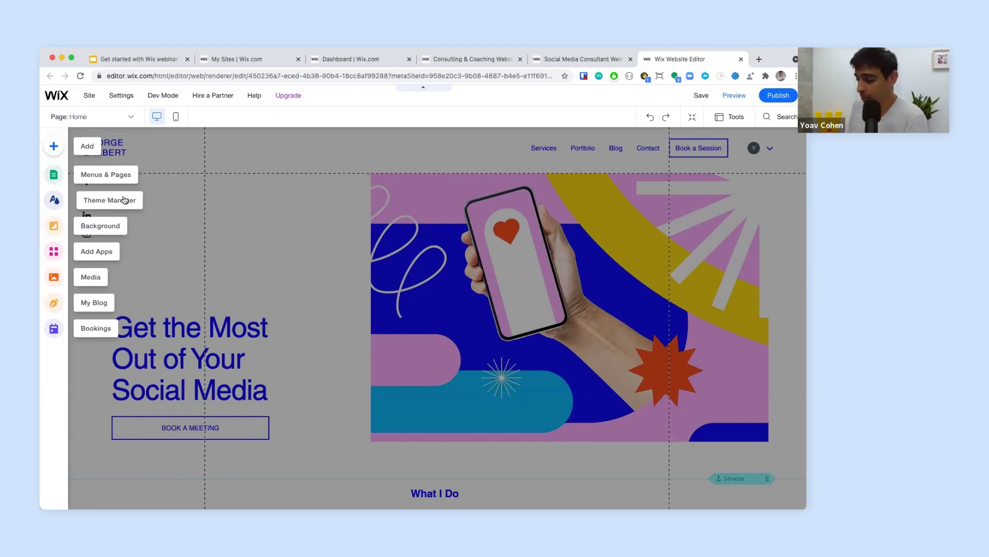
Step: Look through the elements that can be added to the site, including the Image and Gallery categories
{"action": "left_click", "coordinate": [53, 146]}
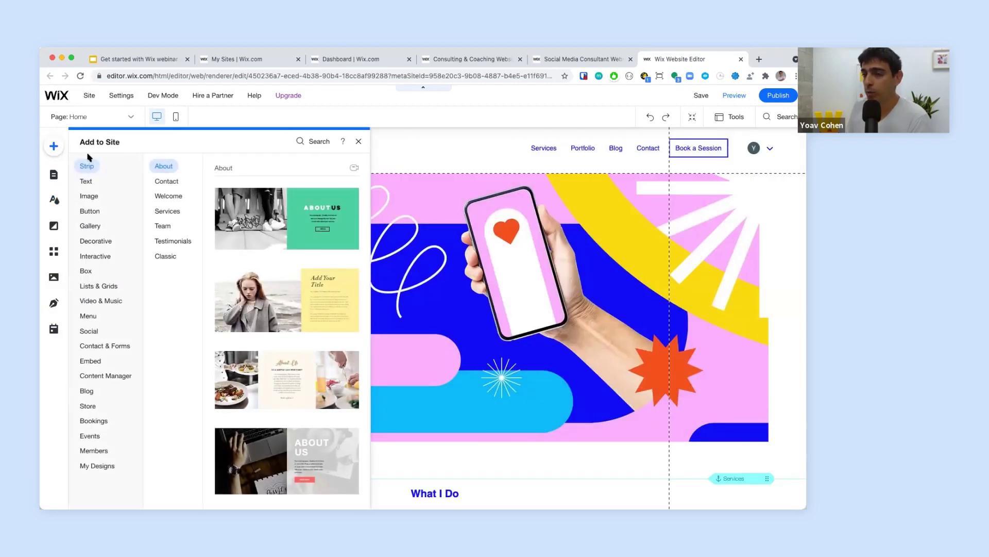
{"action": "mouse_move", "coordinate": [87, 196]}
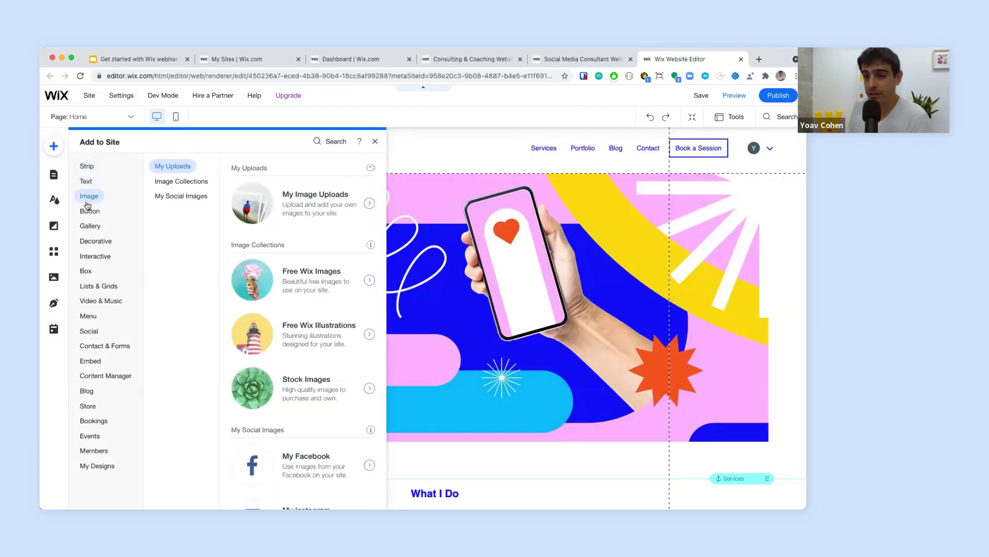
{"action": "mouse_move", "coordinate": [87, 227]}
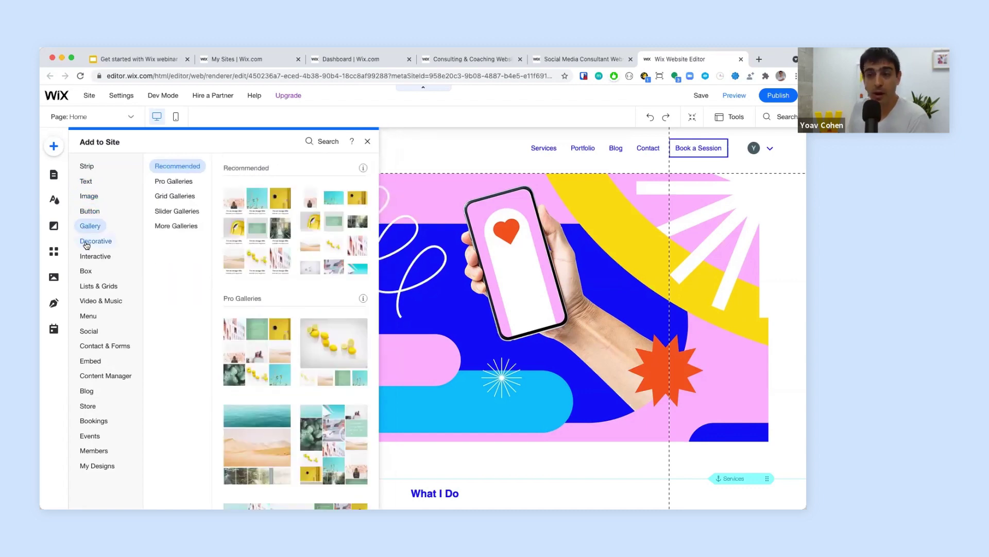
{"action": "mouse_move", "coordinate": [88, 256]}
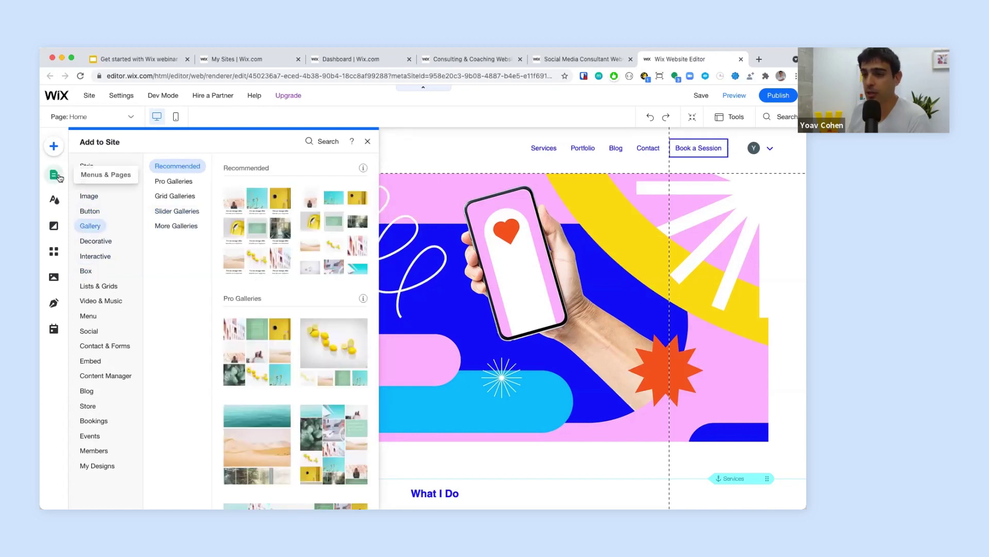
Step: Show the site's pages and open the list of available actions for the Home page
{"action": "left_click", "coordinate": [55, 175]}
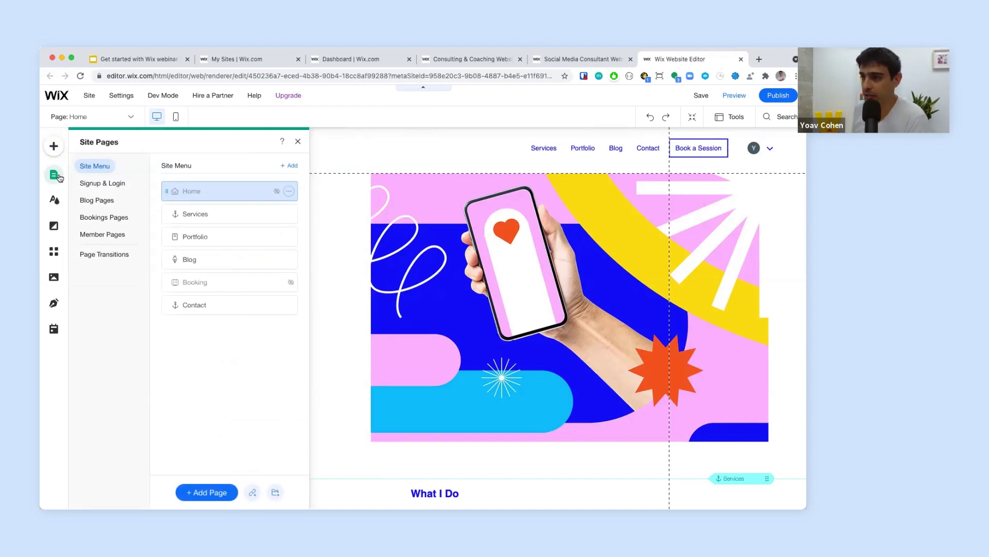
{"action": "left_click", "coordinate": [289, 191]}
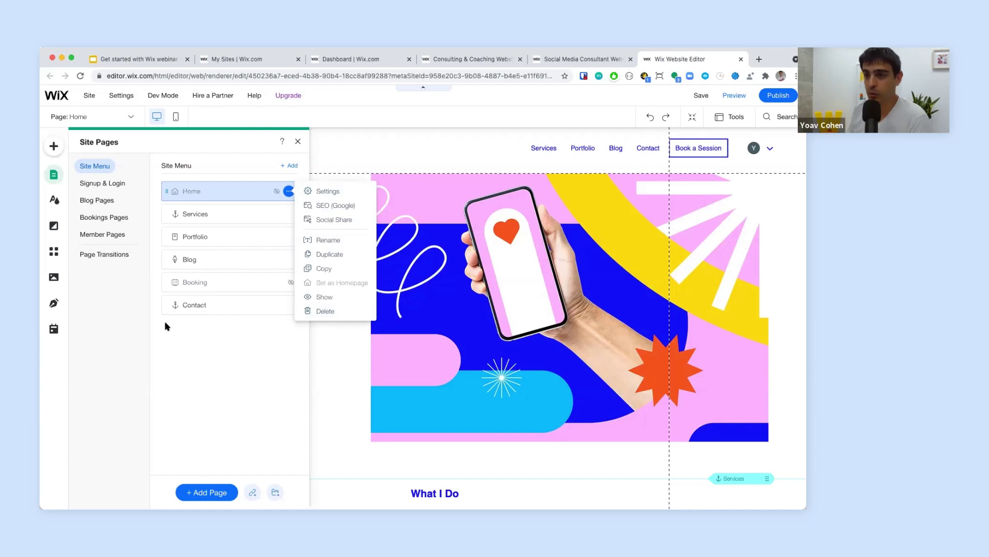
Step: Examine the site theme's color settings and its text themes
{"action": "left_click", "coordinate": [54, 202]}
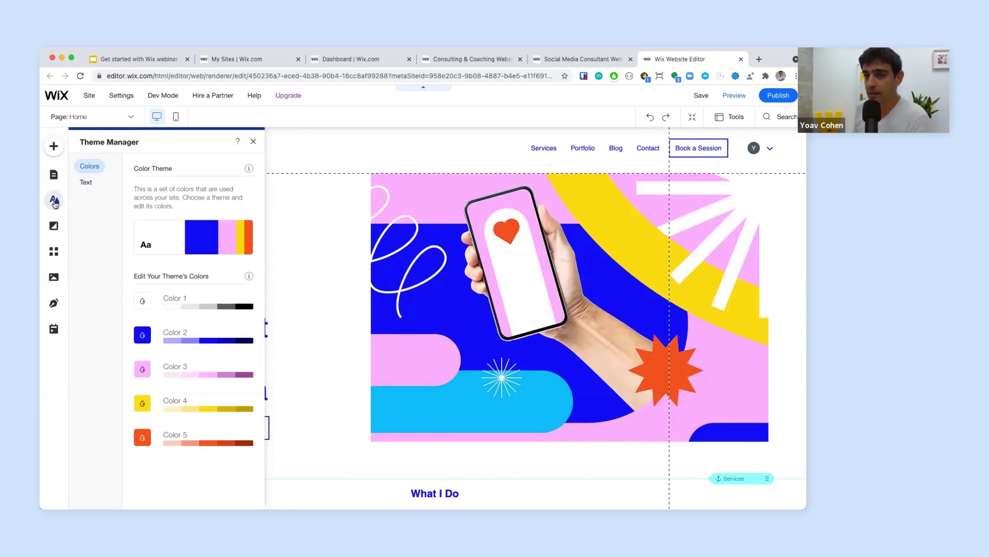
{"action": "mouse_move", "coordinate": [175, 237]}
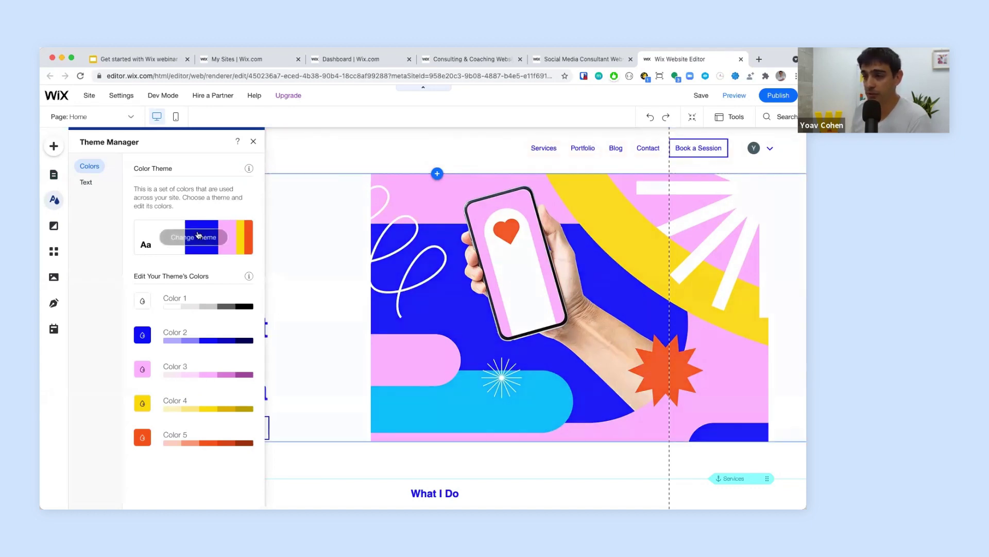
{"action": "left_click", "coordinate": [96, 184]}
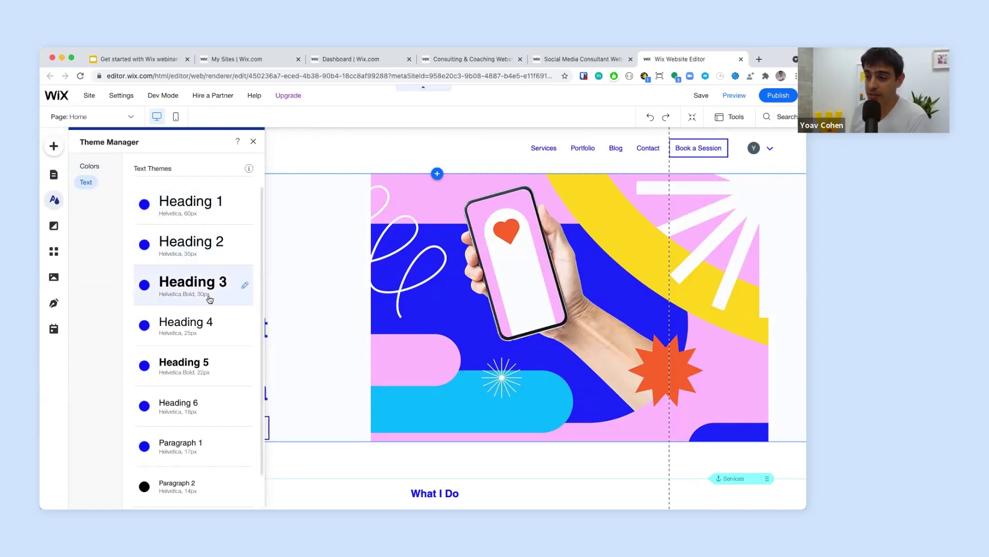
Step: Look through the remaining text themes and the page background choices
{"action": "scroll", "coordinate": [181, 364], "scroll_direction": "down", "scroll_amount": 1}
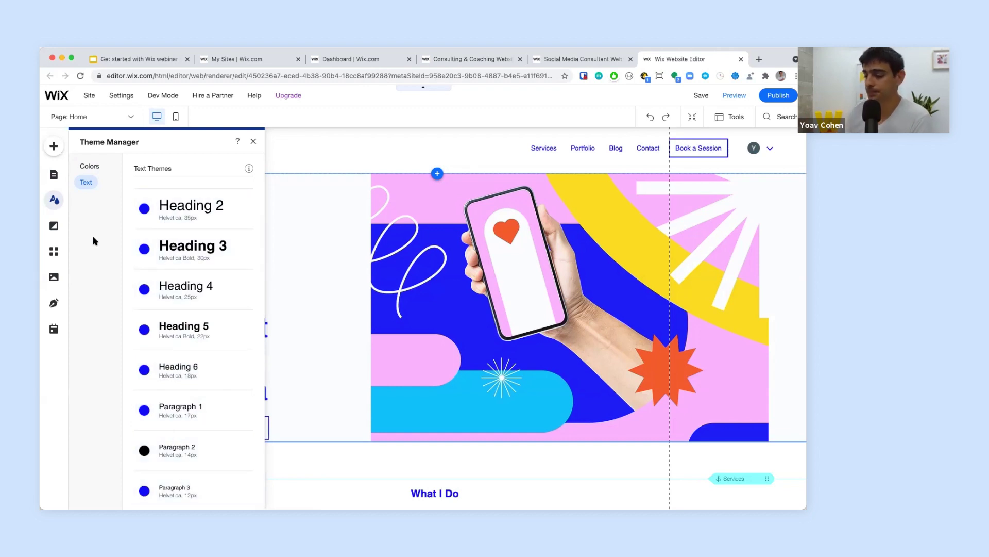
{"action": "left_click", "coordinate": [54, 226]}
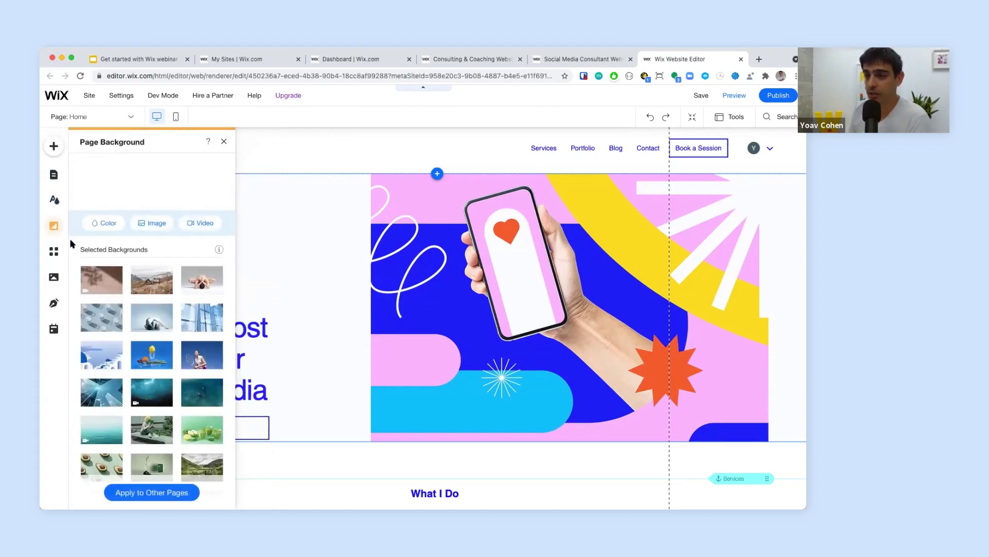
Step: Browse the Wix App Market and look through its Wix Business Solutions apps
{"action": "left_click", "coordinate": [54, 252]}
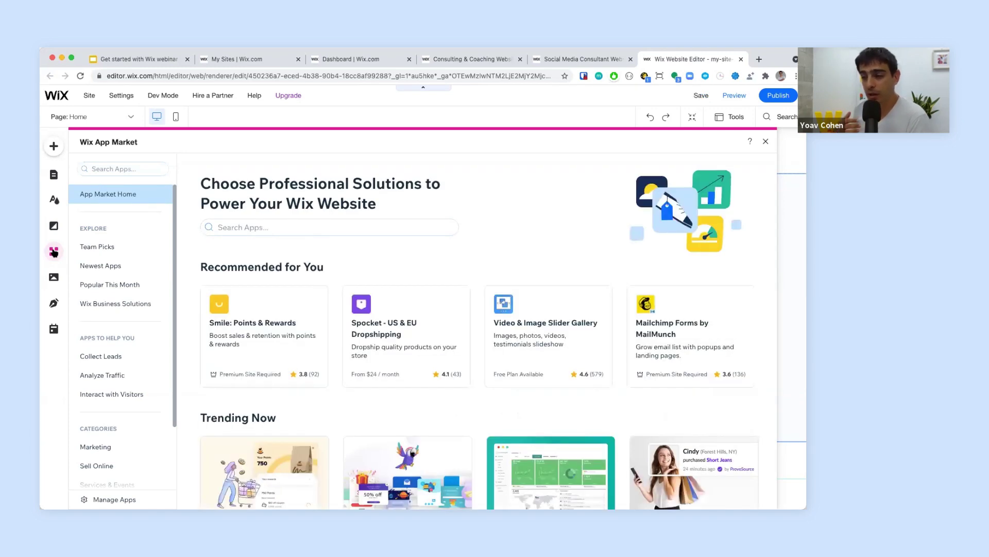
{"action": "left_click", "coordinate": [94, 306]}
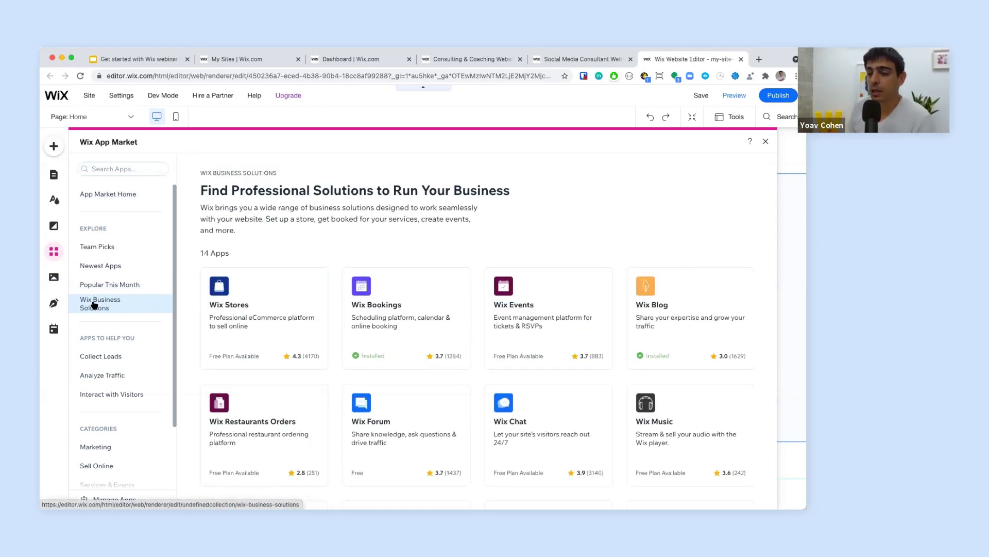
{"action": "scroll", "coordinate": [410, 336], "scroll_direction": "down", "scroll_amount": 3}
{"action": "scroll", "coordinate": [409, 335], "scroll_direction": "up", "scroll_amount": 5}
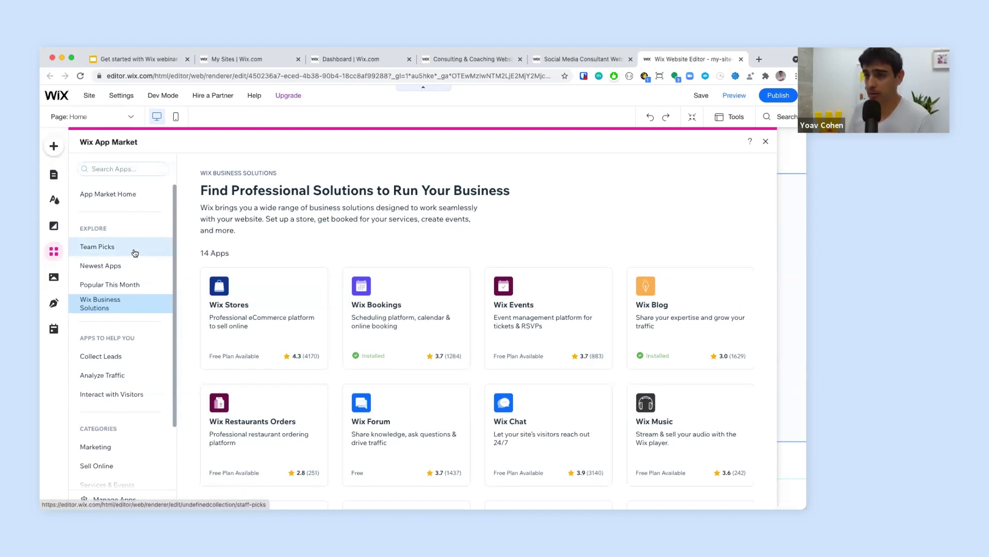
{"action": "left_click", "coordinate": [766, 141]}
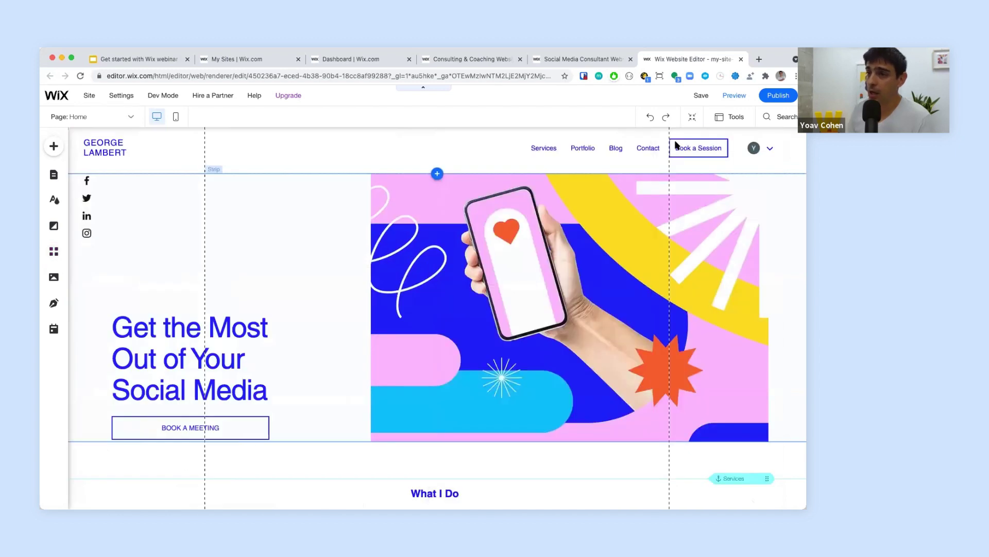
Step: Look over the list of site pages and the editor's Settings, Hire a Partner and Upgrade options
{"action": "left_click", "coordinate": [105, 119]}
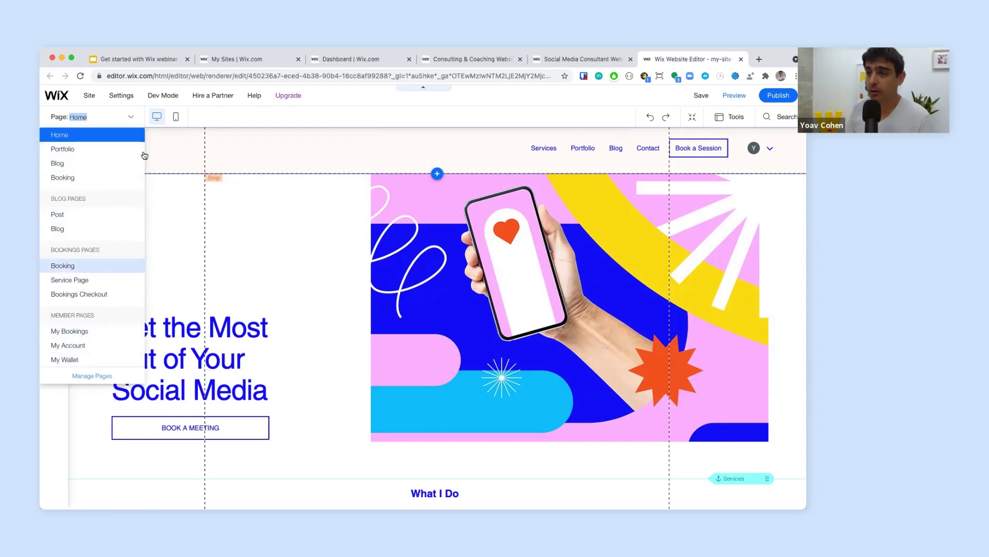
{"action": "left_click", "coordinate": [156, 119]}
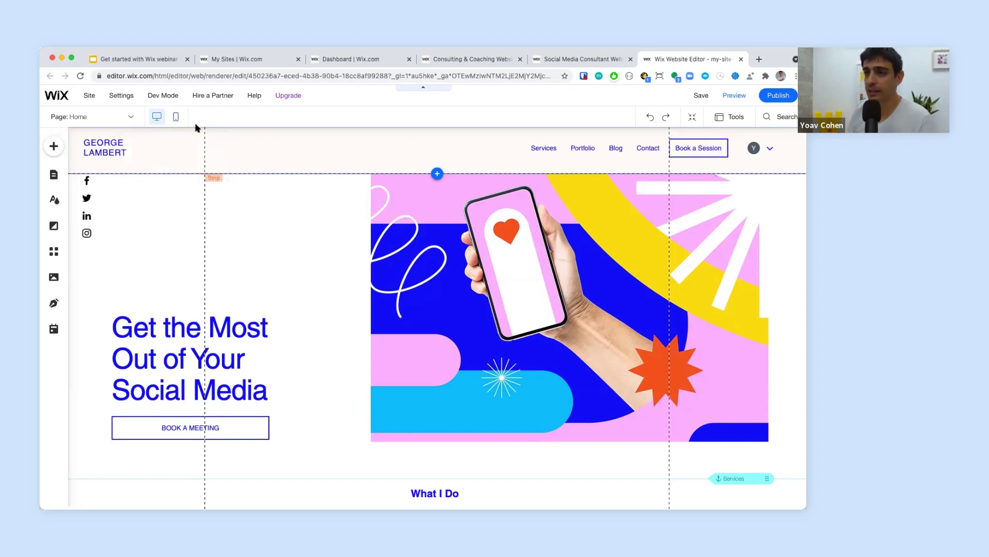
{"action": "mouse_move", "coordinate": [125, 107]}
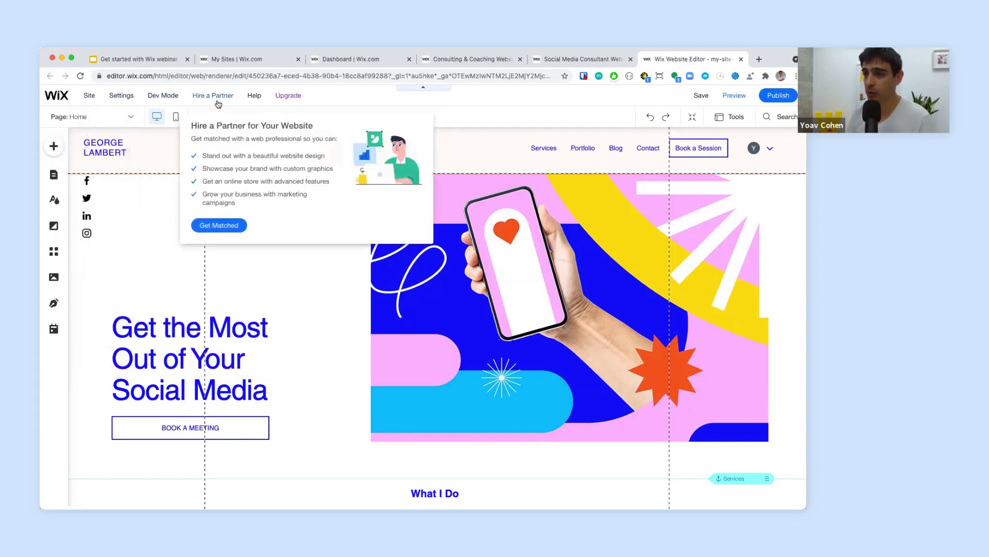
{"action": "mouse_move", "coordinate": [289, 95]}
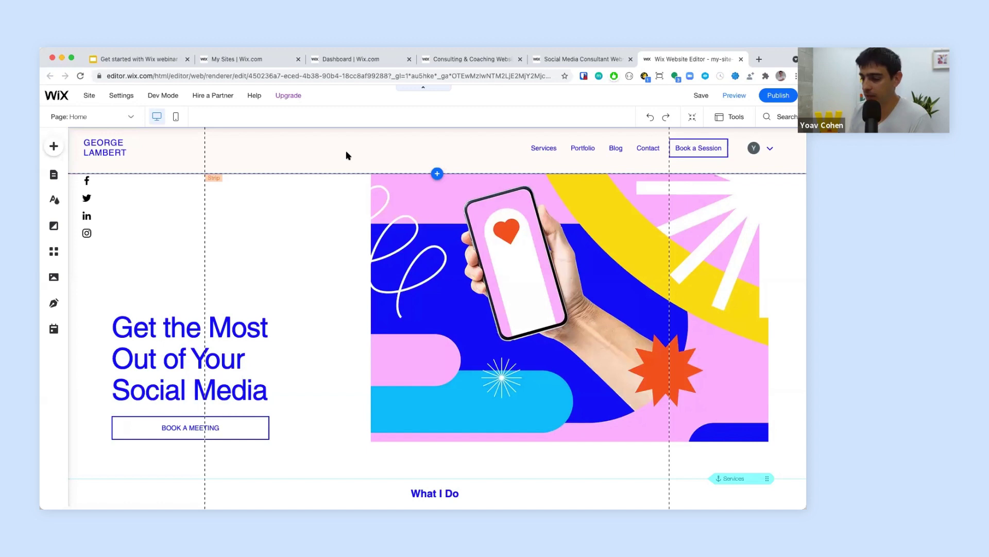
Step: Examine the Home page's sections from the hero area down to the footer and return to its beginning
{"action": "left_click", "coordinate": [321, 356]}
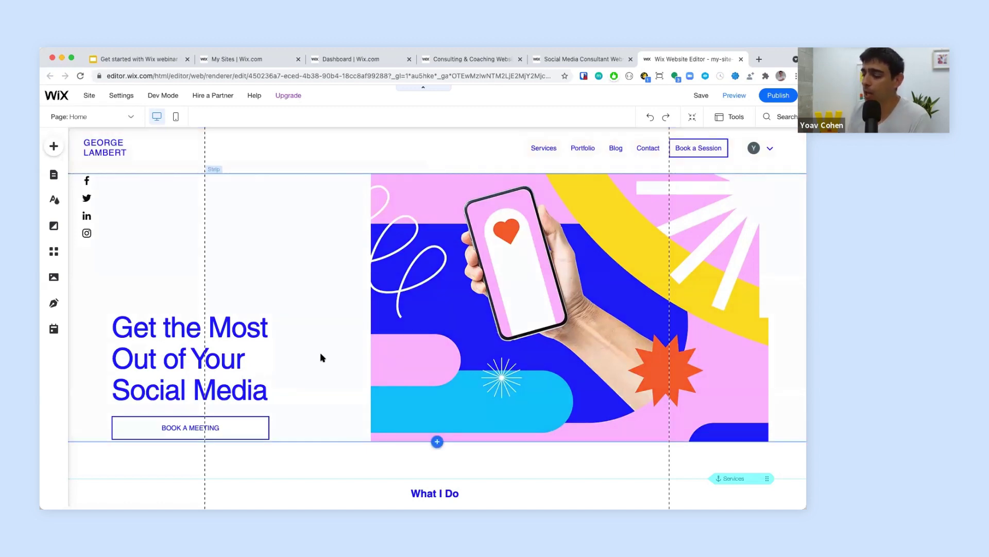
{"action": "scroll", "coordinate": [322, 358], "scroll_direction": "down", "scroll_amount": 1}
{"action": "scroll", "coordinate": [320, 357], "scroll_direction": "down", "scroll_amount": 20}
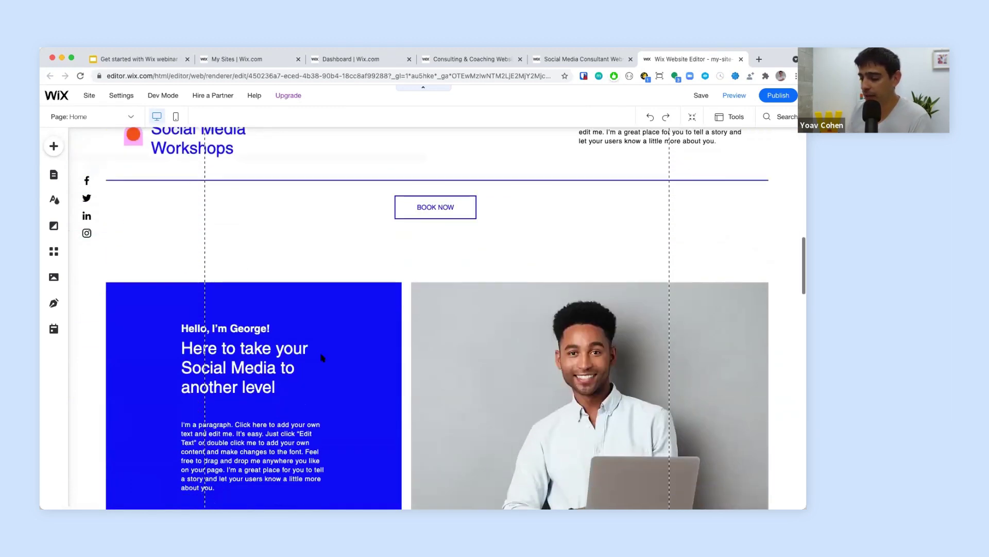
{"action": "scroll", "coordinate": [320, 357], "scroll_direction": "down", "scroll_amount": 20}
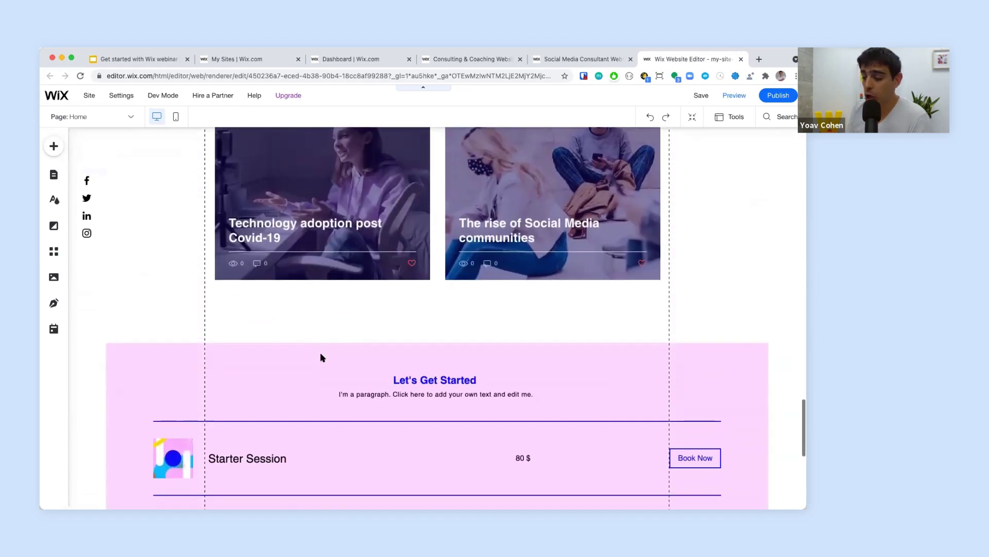
{"action": "scroll", "coordinate": [321, 356], "scroll_direction": "down", "scroll_amount": 2}
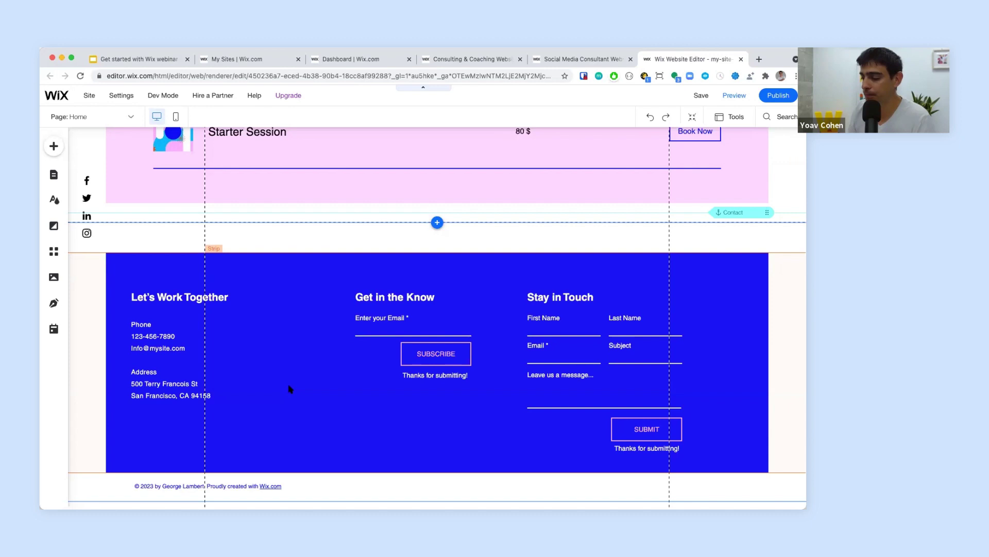
{"action": "scroll", "coordinate": [288, 389], "scroll_direction": "up", "scroll_amount": 8}
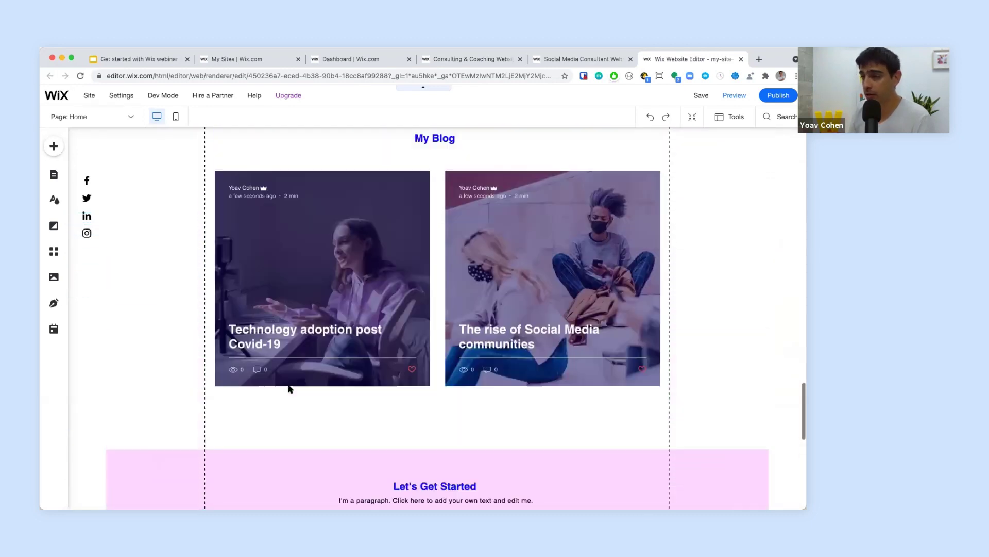
{"action": "scroll", "coordinate": [289, 389], "scroll_direction": "up", "scroll_amount": 15}
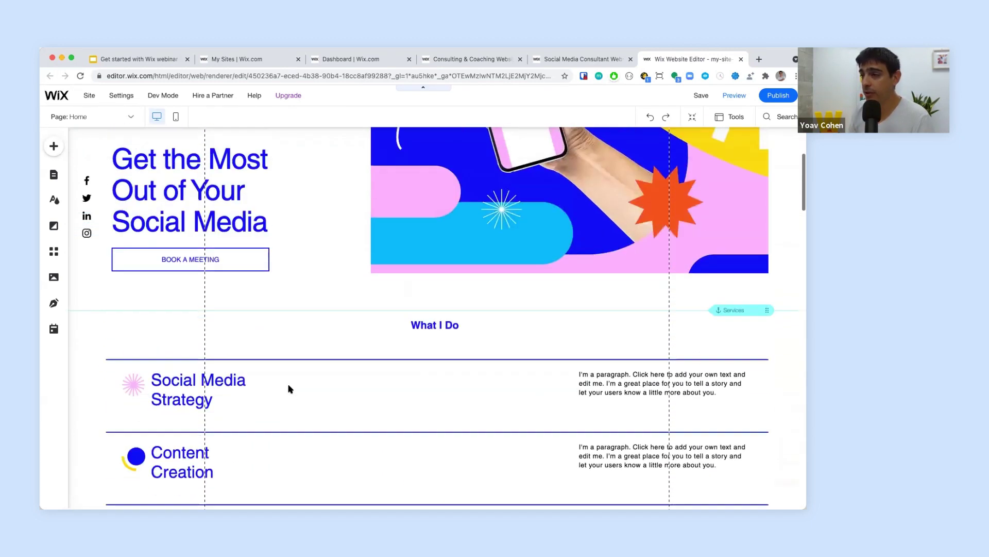
{"action": "scroll", "coordinate": [288, 389], "scroll_direction": "up", "scroll_amount": 3}
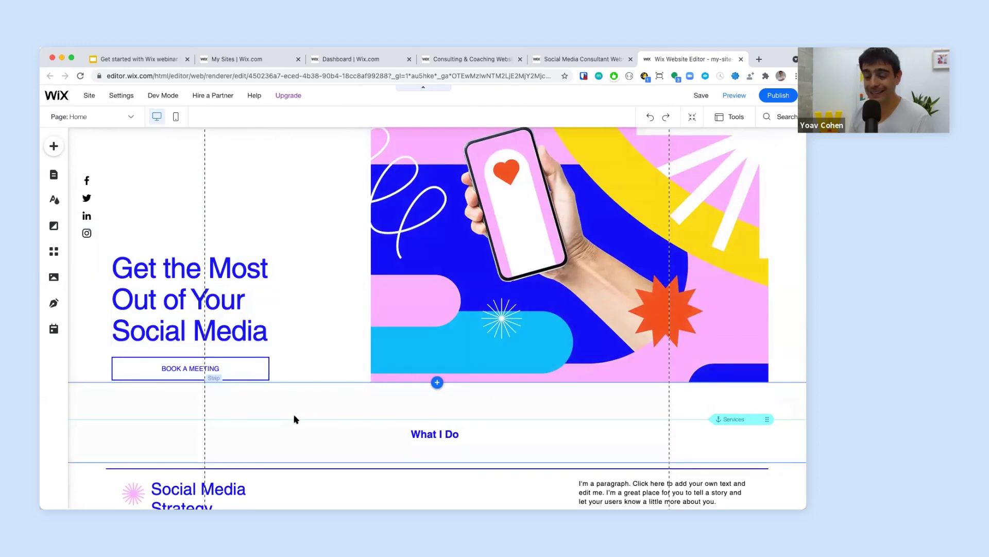
{"action": "scroll", "coordinate": [342, 414], "scroll_direction": "up", "scroll_amount": 2}
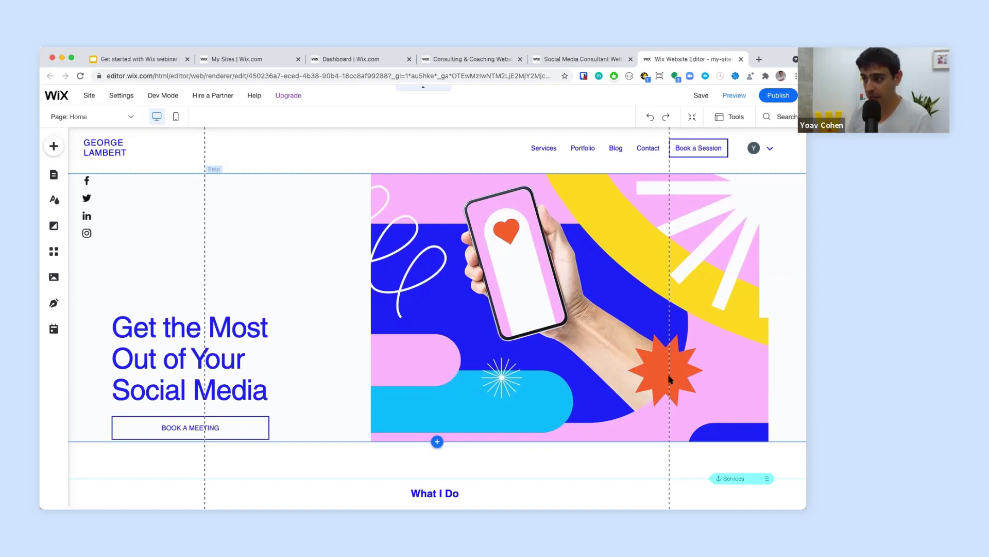
{"action": "scroll", "coordinate": [670, 379], "scroll_direction": "down", "scroll_amount": 5}
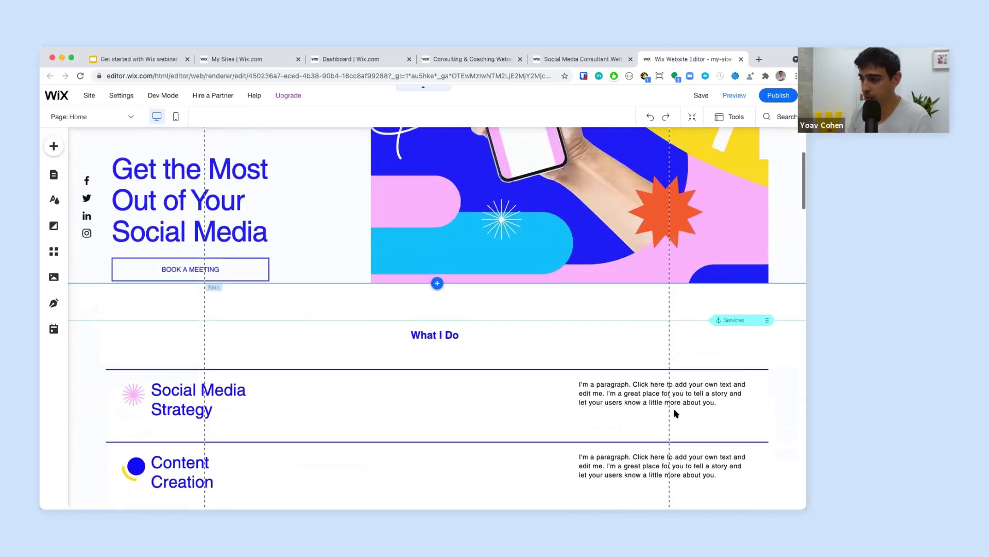
{"action": "scroll", "coordinate": [675, 412], "scroll_direction": "up", "scroll_amount": 5}
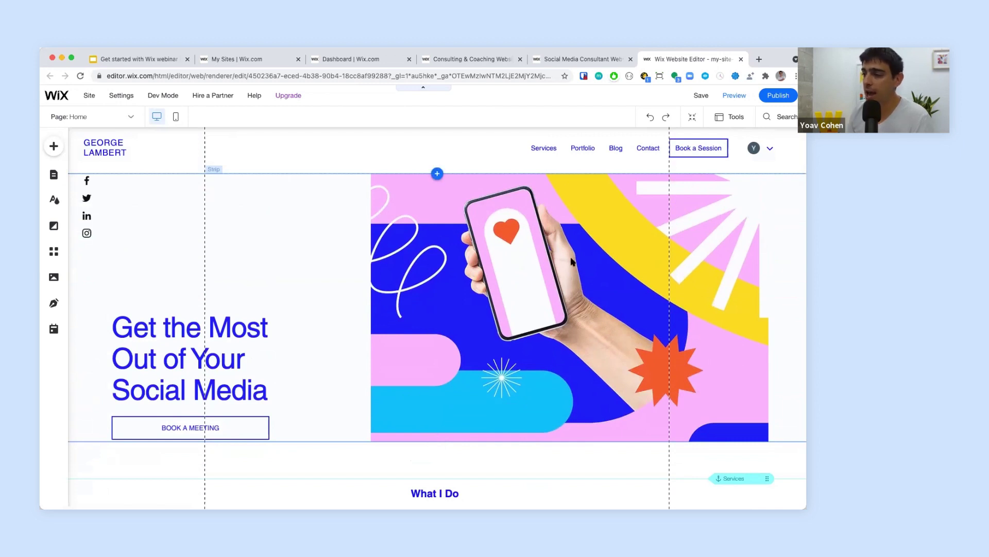
Step: Inspect how the hero strip is built by selecting the whole strip, its image column and its text column
{"action": "left_click", "coordinate": [546, 273]}
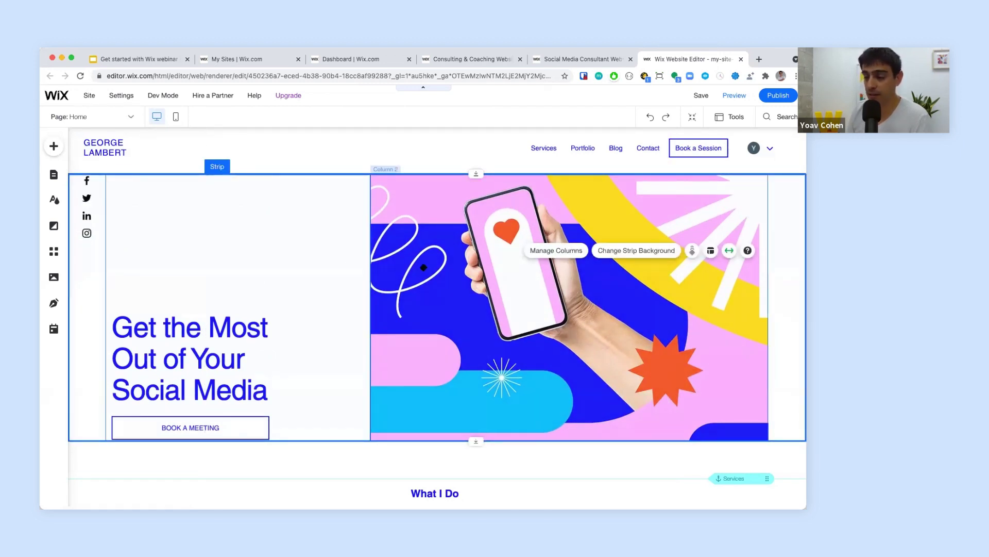
{"action": "left_click", "coordinate": [503, 288]}
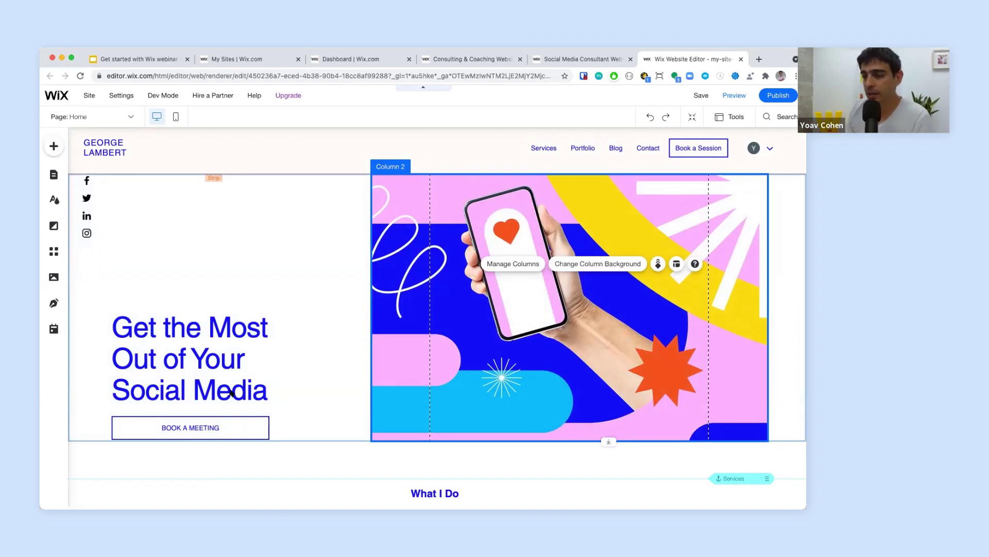
{"action": "left_click", "coordinate": [238, 289]}
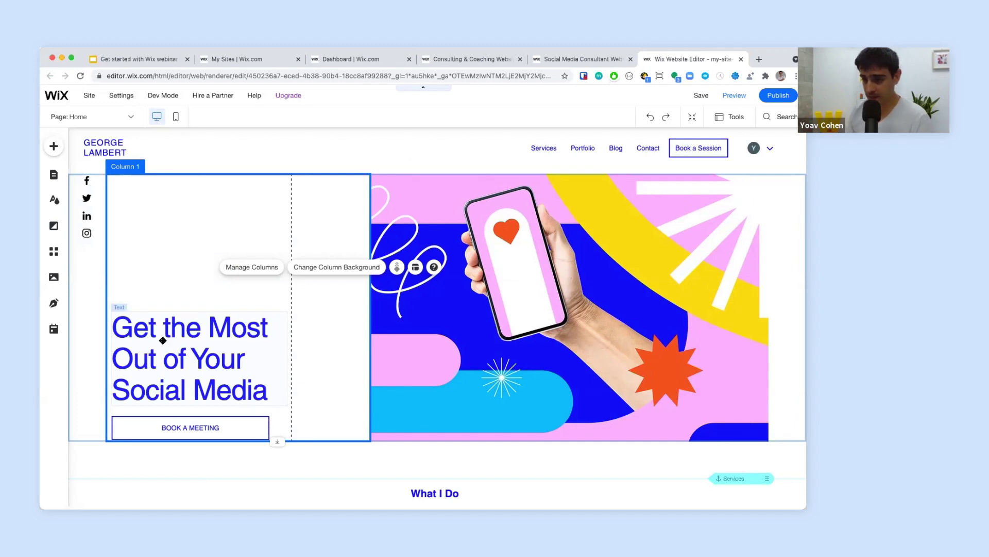
Step: Try to move the "Get the Most Out of Your Social Media" heading outside the text column's gridlines, and undo the move
{"action": "left_click_drag", "start_coordinate": [218, 314], "coordinate": [340, 319]}
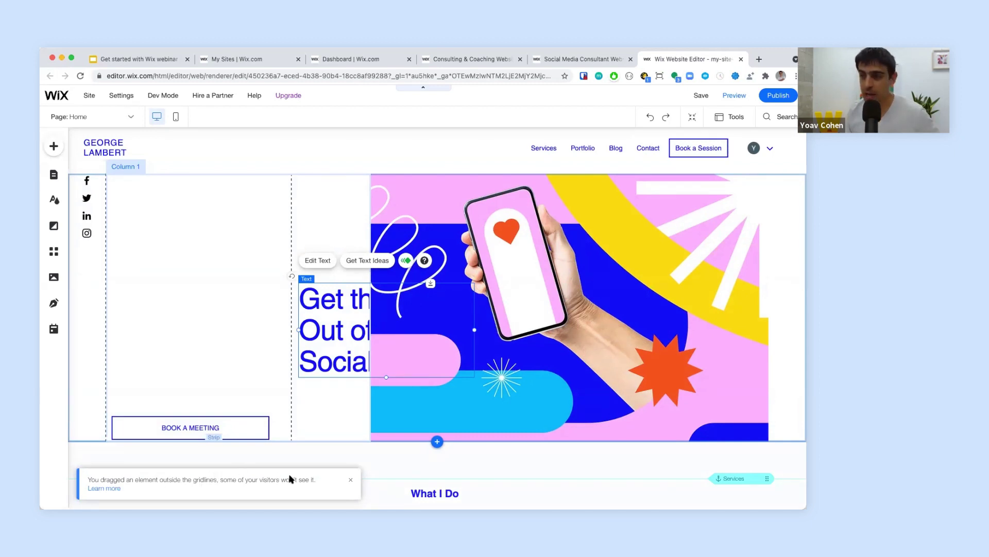
{"action": "key", "text": "super+z"}
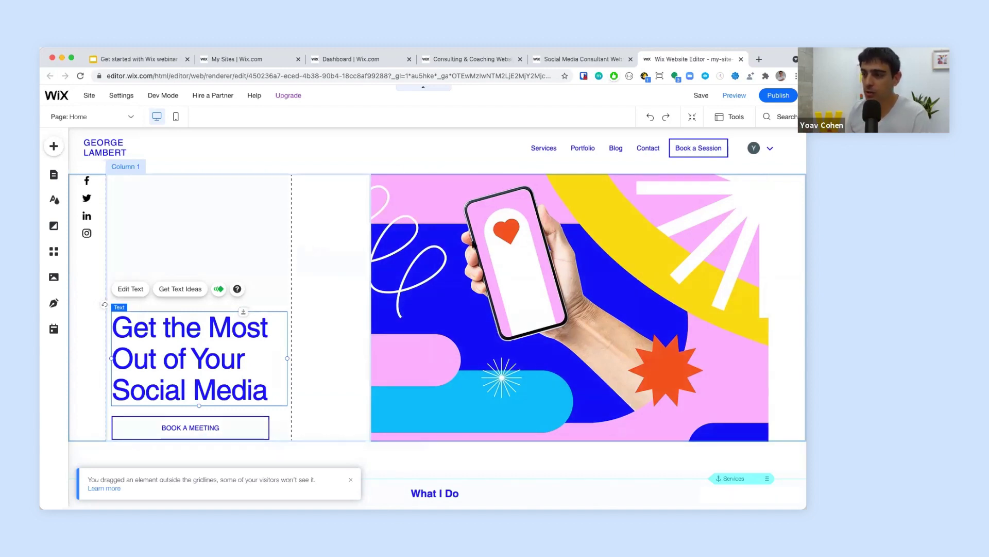
Step: Compare the hero strip's two columns and look at the What I Do and introduction sections of the Home page
{"action": "left_click", "coordinate": [493, 242]}
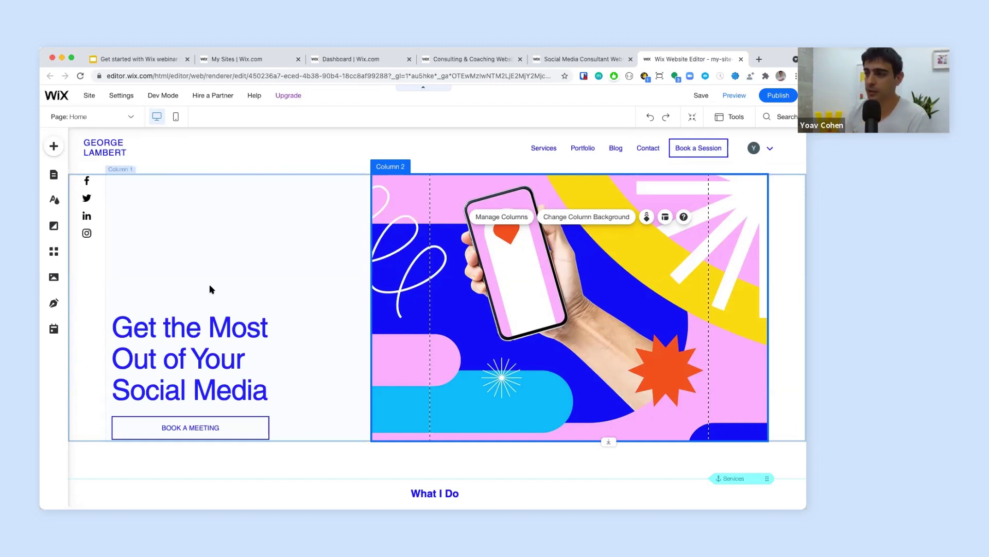
{"action": "left_click", "coordinate": [289, 204]}
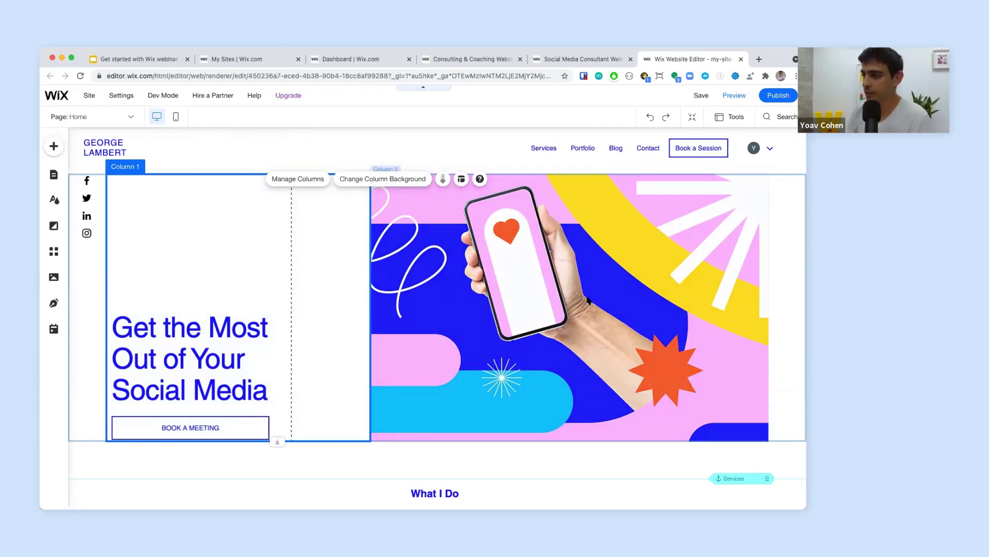
{"action": "scroll", "coordinate": [588, 301], "scroll_direction": "down", "scroll_amount": 5}
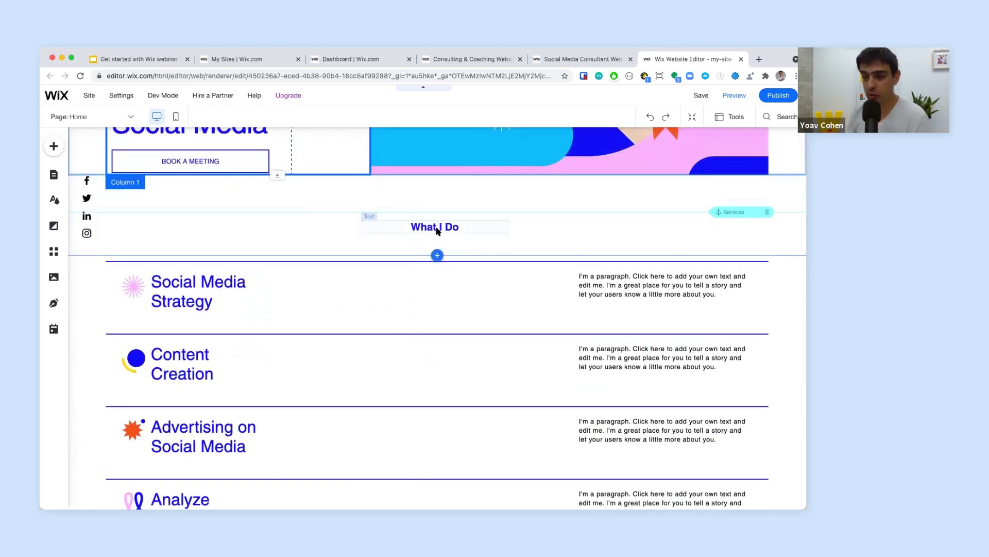
{"action": "scroll", "coordinate": [436, 231], "scroll_direction": "down", "scroll_amount": 10}
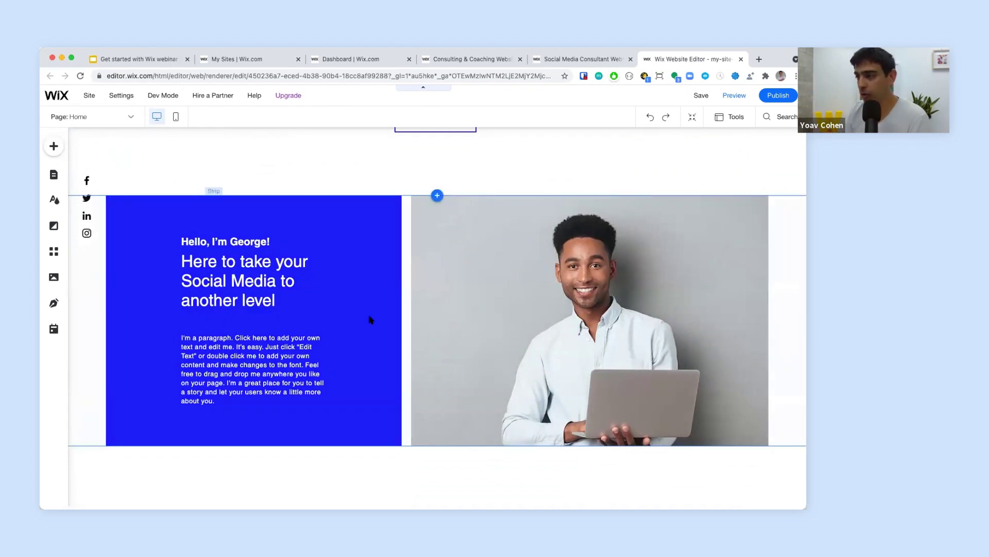
{"action": "scroll", "coordinate": [370, 319], "scroll_direction": "up", "scroll_amount": 1}
{"action": "scroll", "coordinate": [370, 320], "scroll_direction": "up", "scroll_amount": 10}
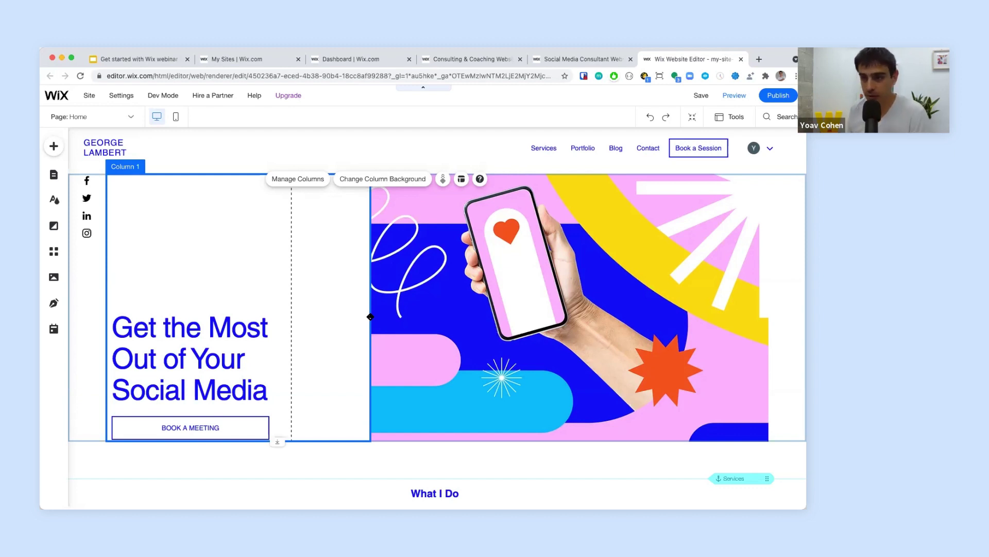
Step: Set the site theme's Color 2 to hex 166343, look at the RGB and HSB formats, and add the color
{"action": "left_click", "coordinate": [55, 201]}
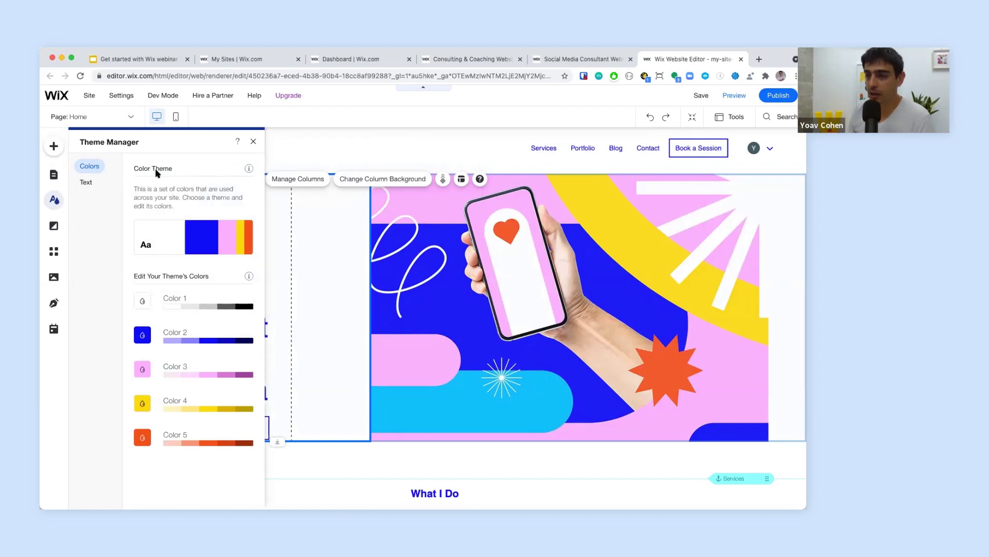
{"action": "mouse_move", "coordinate": [170, 242]}
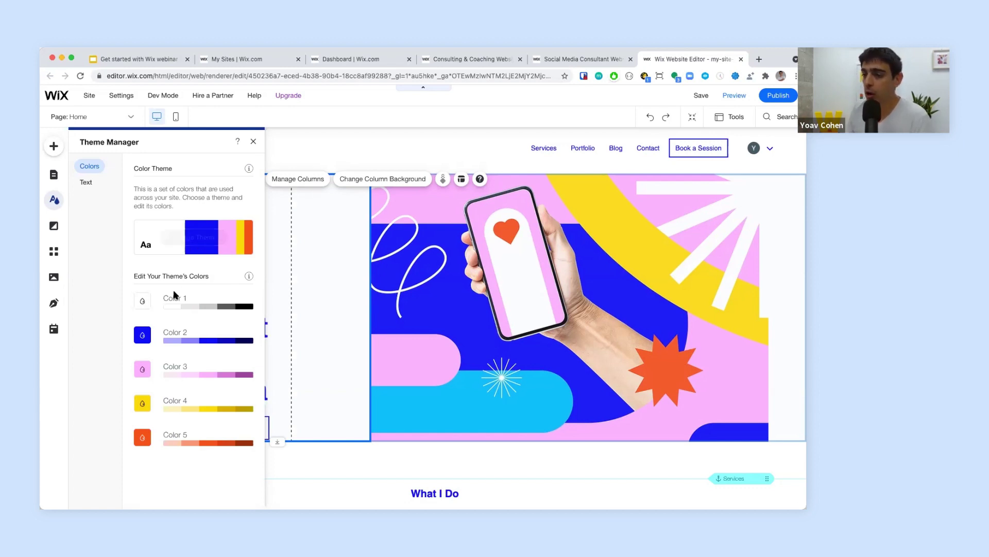
{"action": "left_click", "coordinate": [143, 336]}
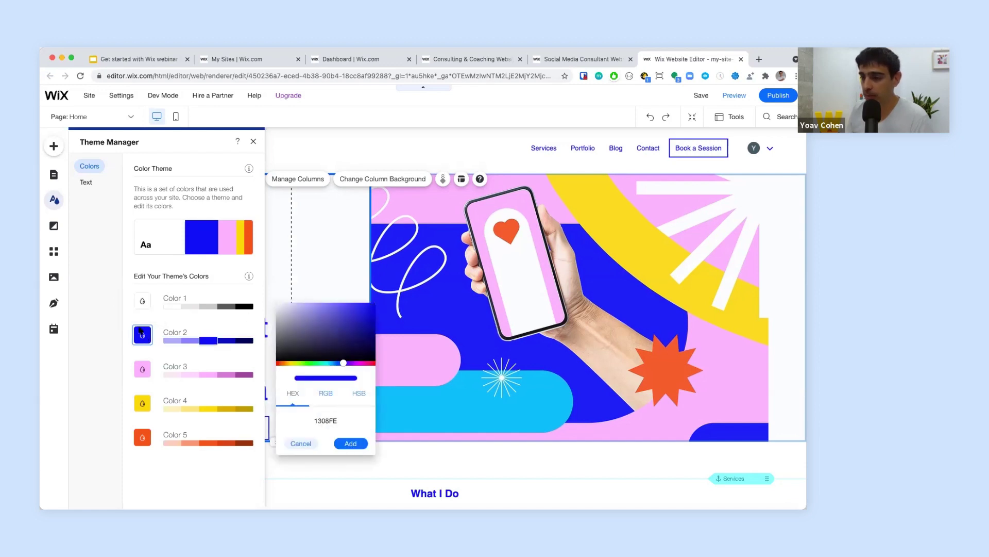
{"action": "left_click", "coordinate": [349, 423]}
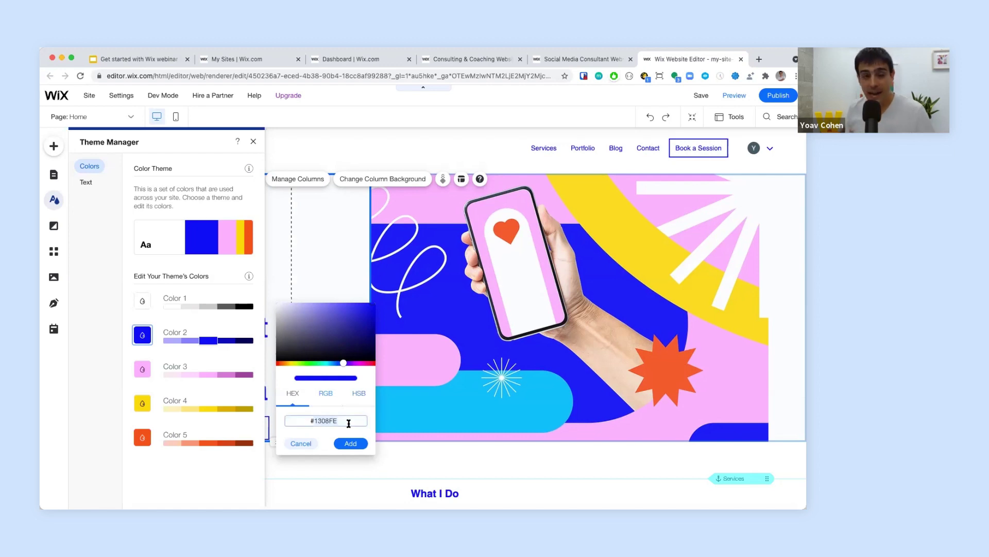
{"action": "key", "text": "super+a"}
{"action": "type", "text": "166343"}
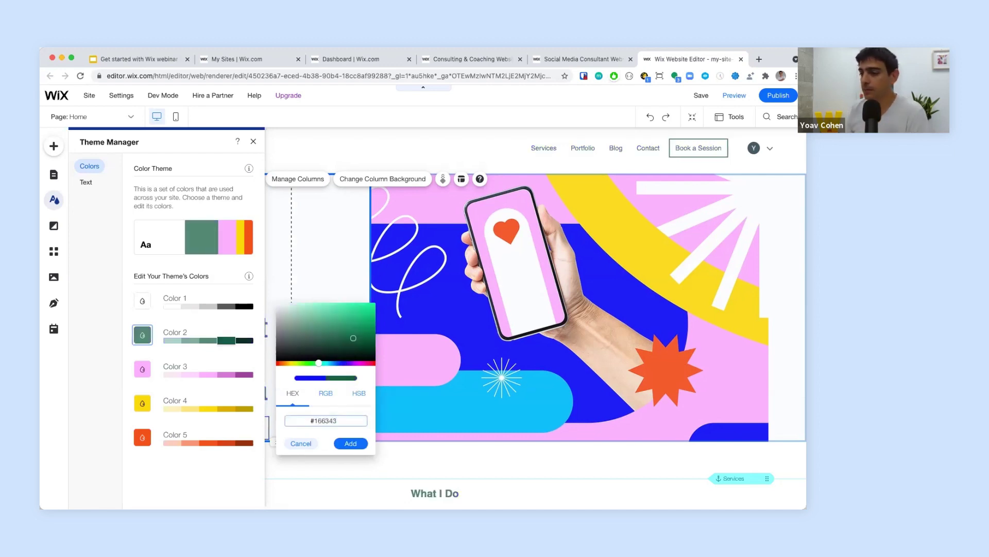
{"action": "key", "text": "Return"}
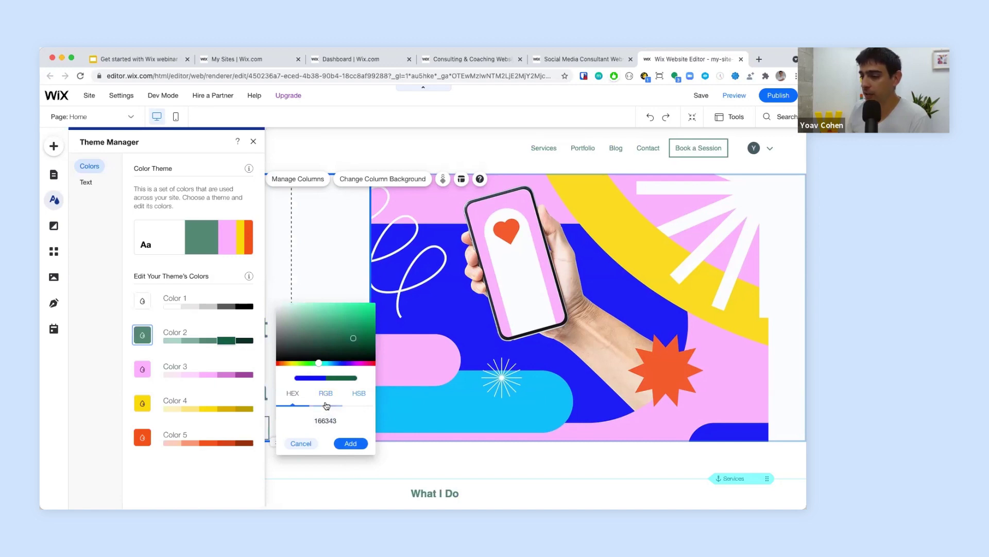
{"action": "left_click", "coordinate": [325, 402]}
{"action": "left_click", "coordinate": [359, 394]}
{"action": "left_click", "coordinate": [294, 397]}
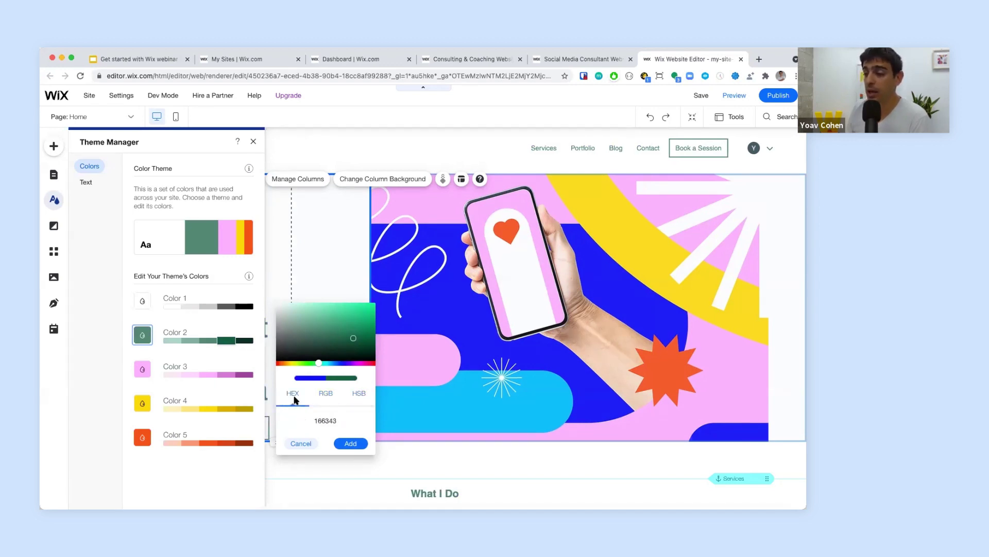
{"action": "left_click", "coordinate": [349, 443]}
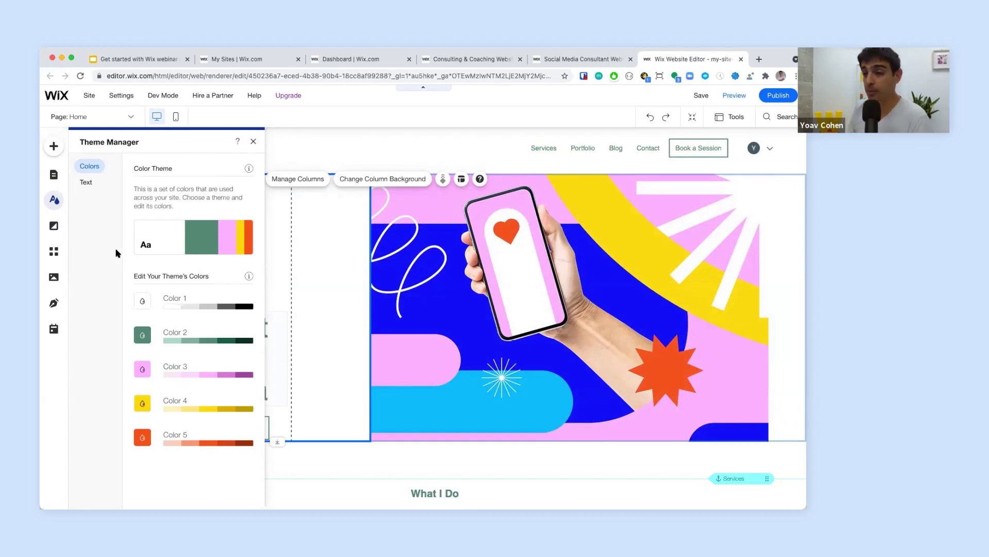
Step: Review the theme's text styles from Heading 1 down to Paragraph 3 and close the Theme Manager
{"action": "left_click", "coordinate": [86, 183]}
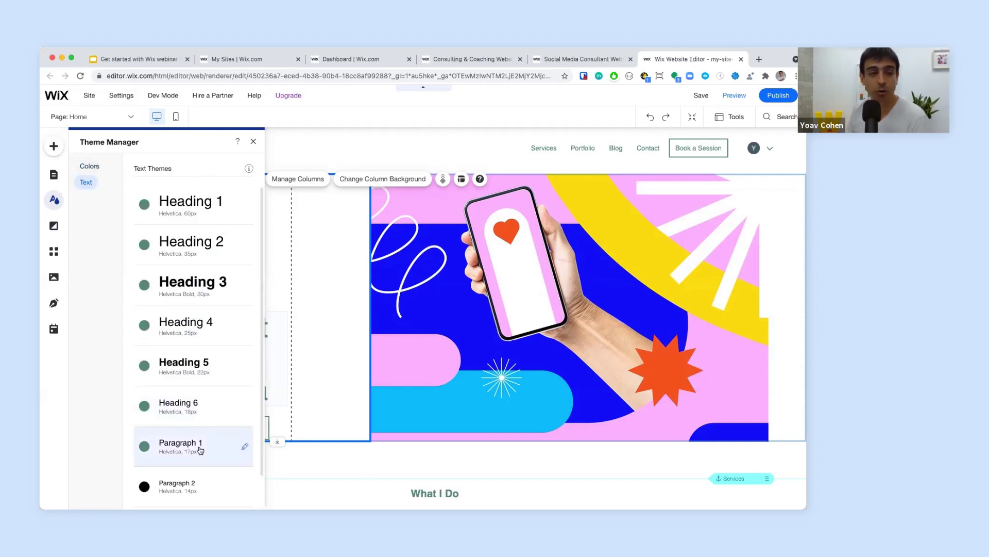
{"action": "scroll", "coordinate": [200, 449], "scroll_direction": "down", "scroll_amount": 2}
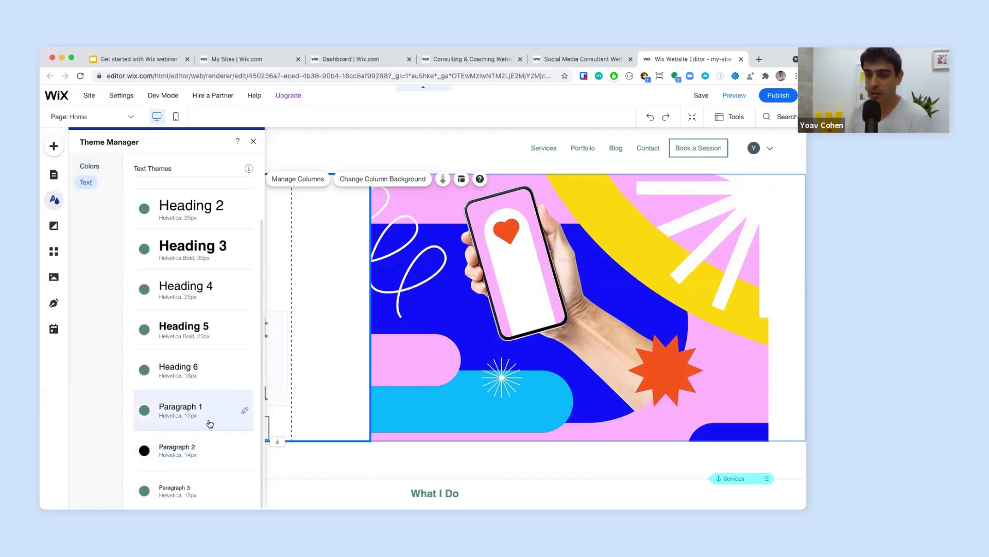
{"action": "scroll", "coordinate": [210, 424], "scroll_direction": "up", "scroll_amount": 2}
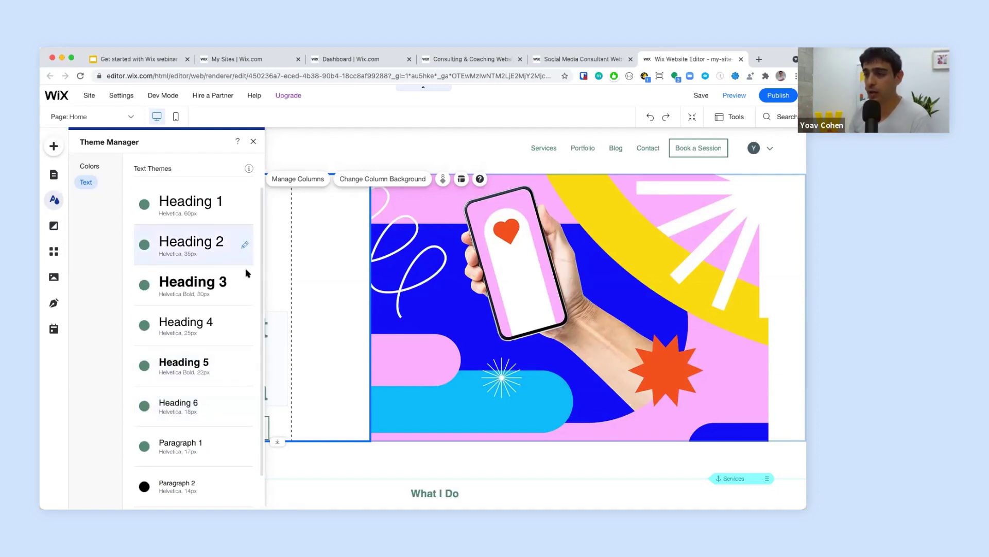
{"action": "left_click", "coordinate": [254, 142]}
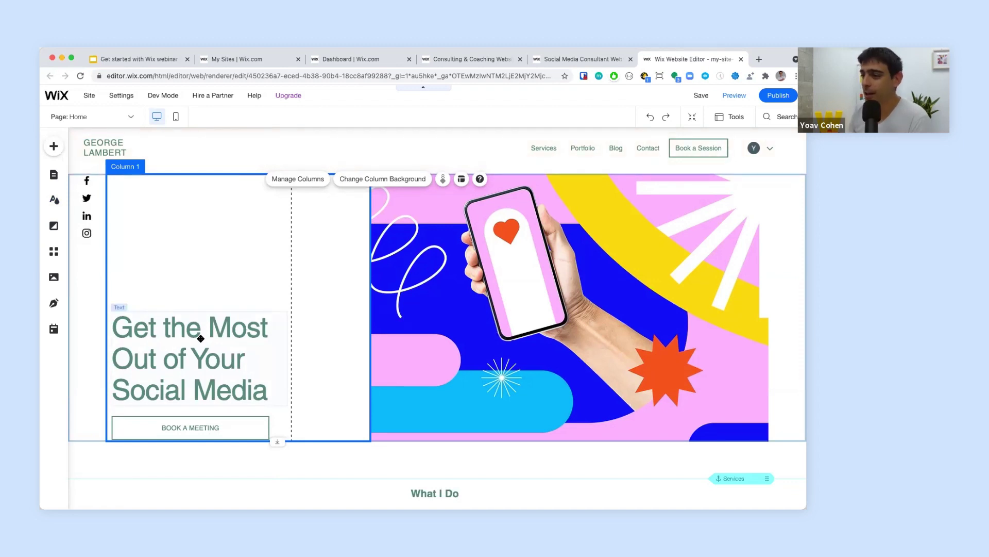
Step: Select the hero strip's image column and consult its help article on strip columns
{"action": "left_click", "coordinate": [518, 286]}
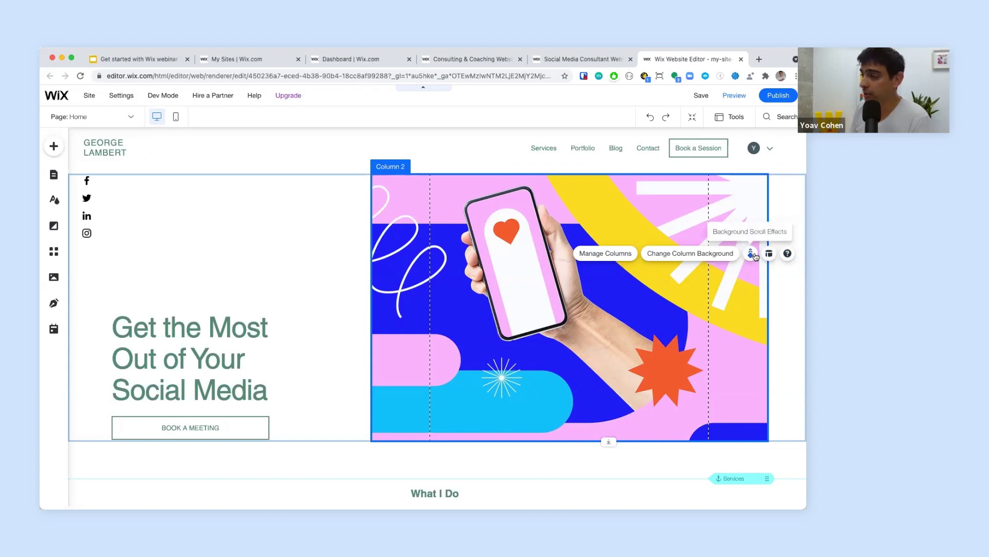
{"action": "left_click", "coordinate": [783, 254]}
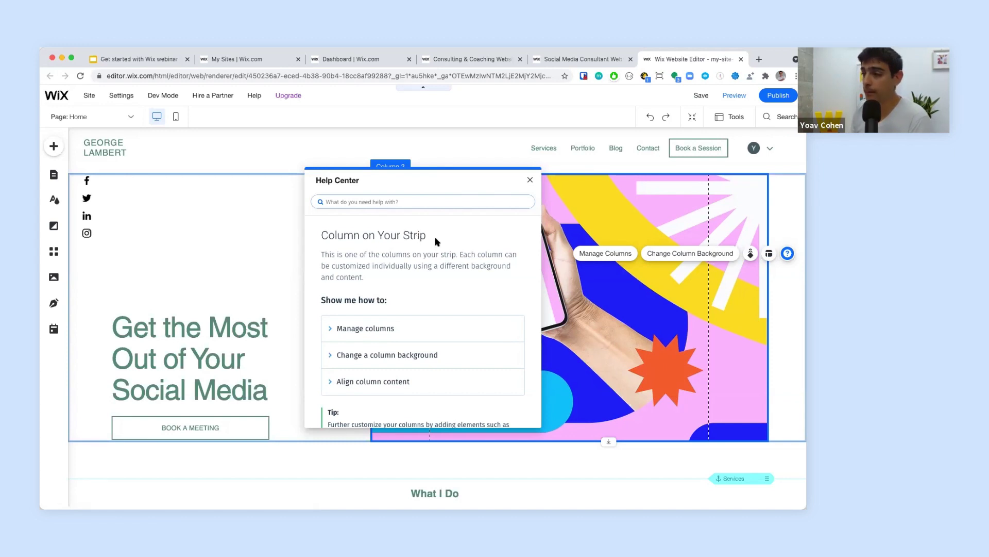
{"action": "left_click_drag", "start_coordinate": [435, 242], "coordinate": [318, 230]}
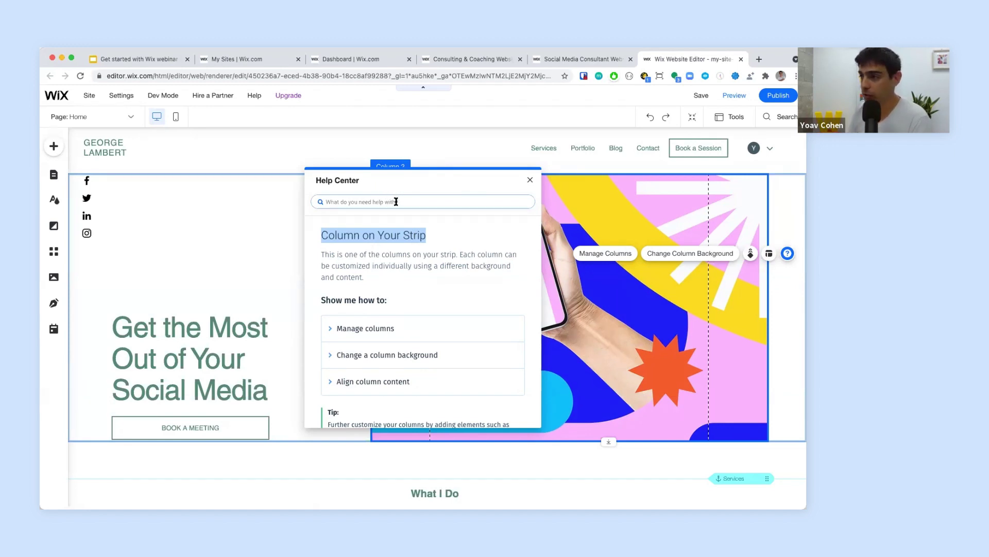
{"action": "left_click", "coordinate": [529, 180]}
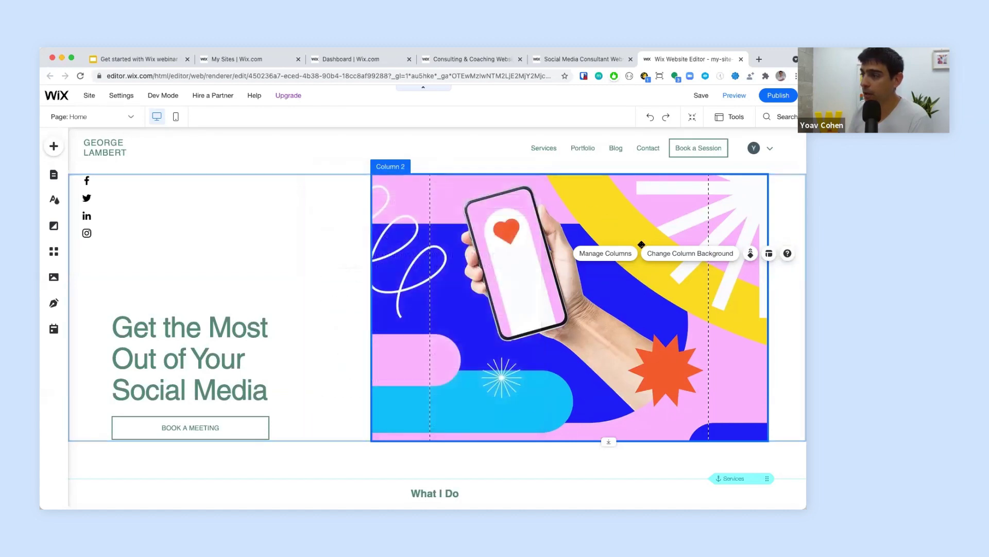
Step: Replace the hero image column's background with the uploaded image shutterstock_1168792579.png
{"action": "left_click", "coordinate": [658, 255]}
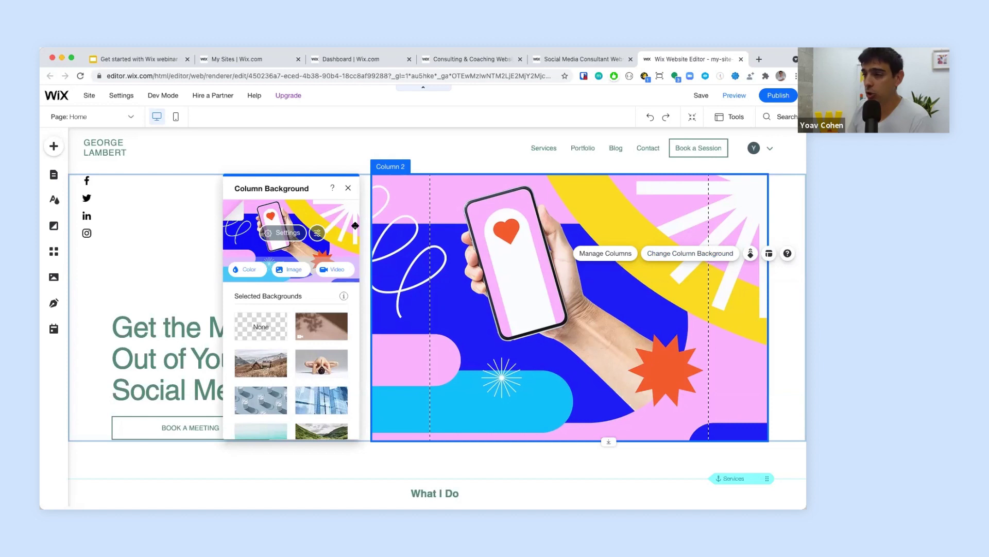
{"action": "left_click", "coordinate": [293, 270]}
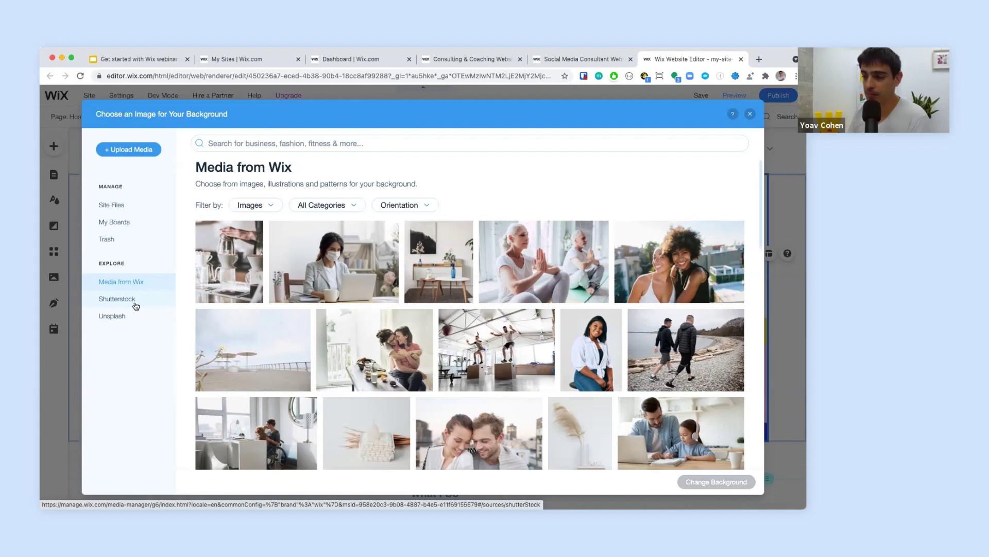
{"action": "left_click", "coordinate": [159, 151]}
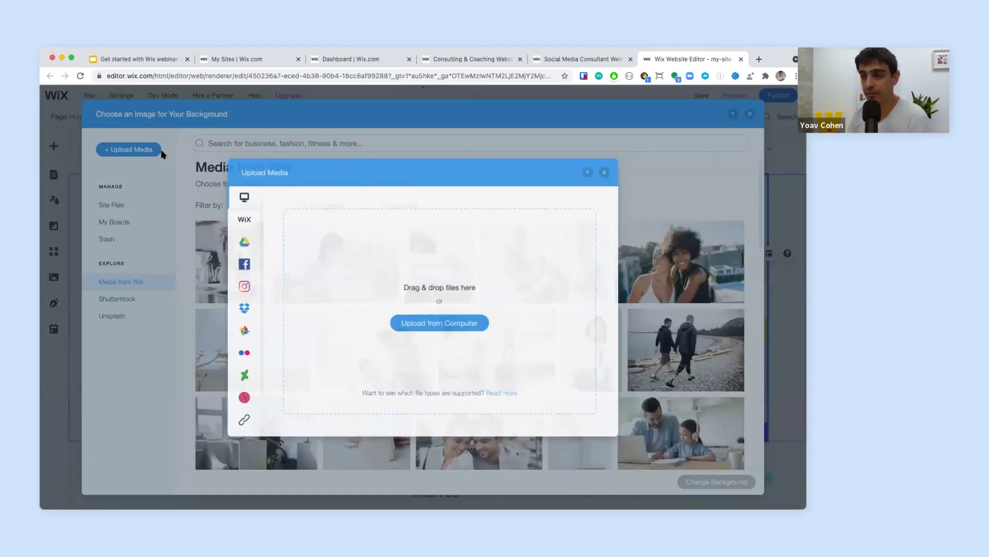
{"action": "mouse_move", "coordinate": [245, 212]}
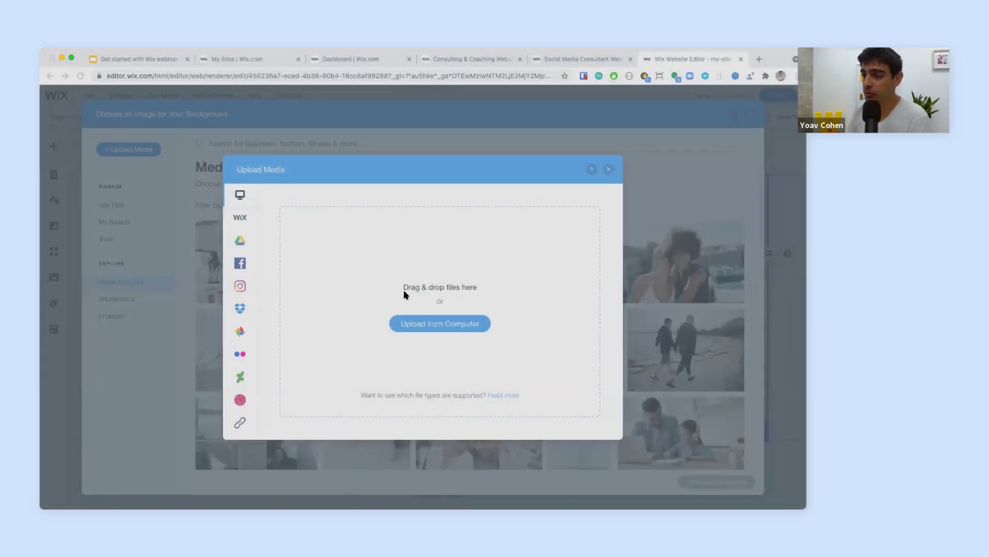
{"action": "left_click_drag", "start_coordinate": [403, 290], "coordinate": [486, 323]}
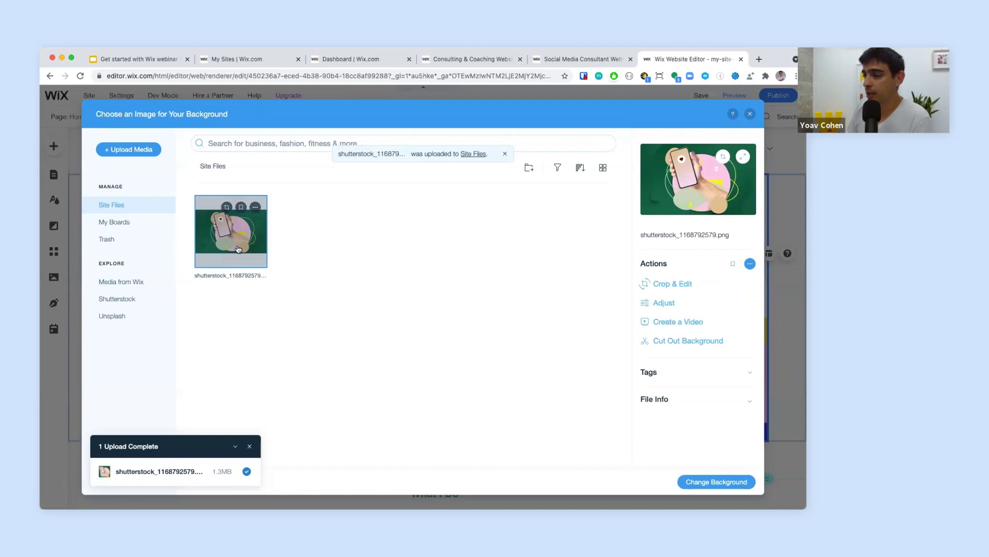
{"action": "left_click", "coordinate": [714, 482]}
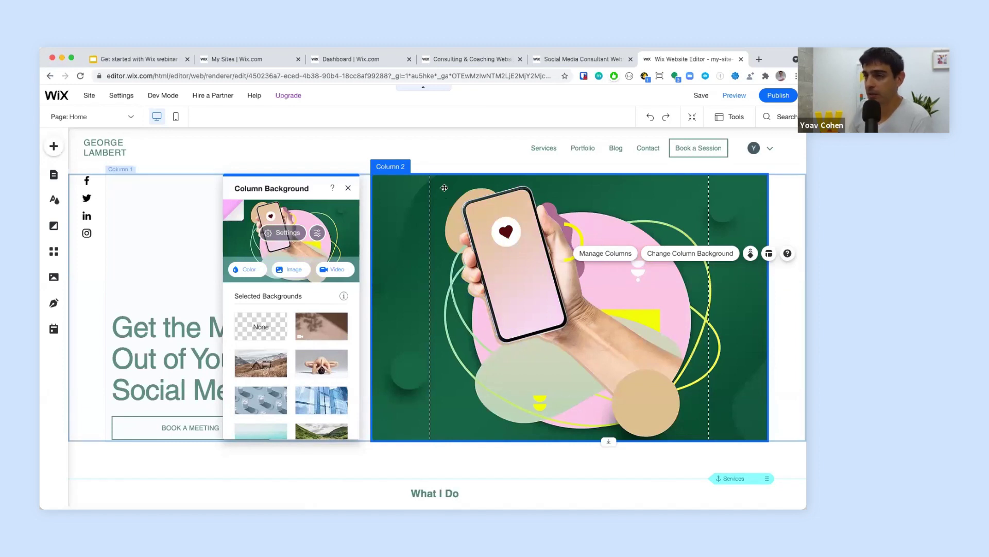
{"action": "left_click", "coordinate": [348, 188]}
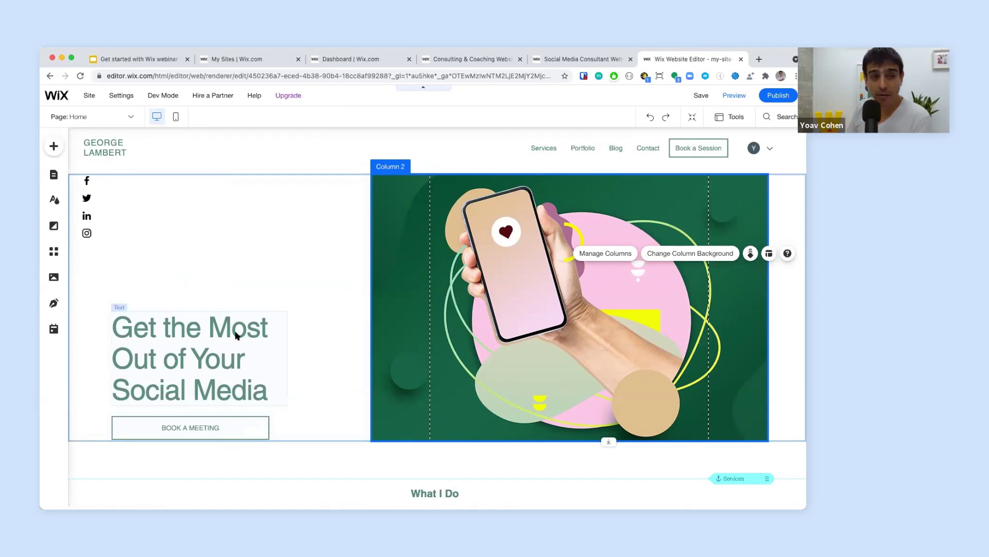
Step: Examine the text settings of the "Get the Most Out of Your Social Media" heading and preview theme colors on it
{"action": "left_click", "coordinate": [180, 354]}
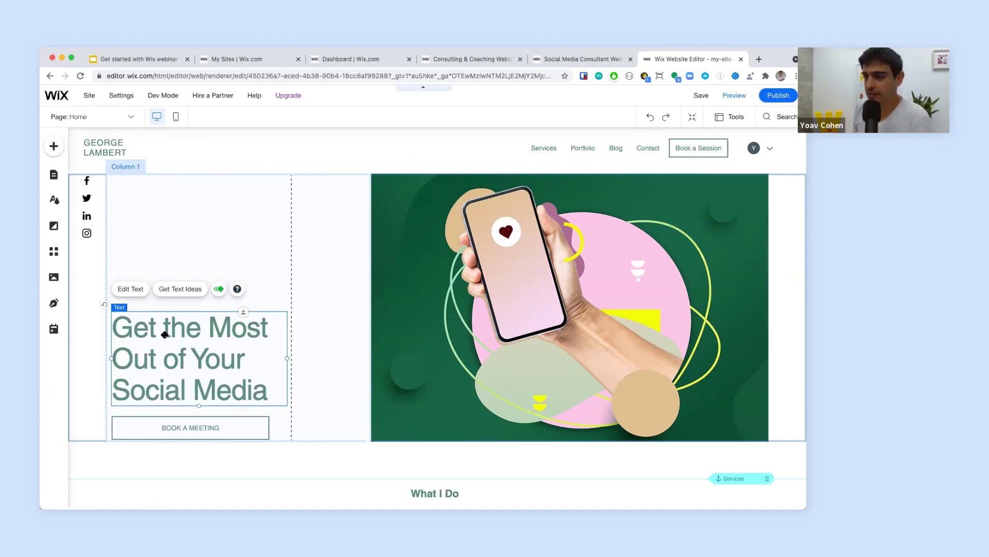
{"action": "left_click", "coordinate": [138, 291]}
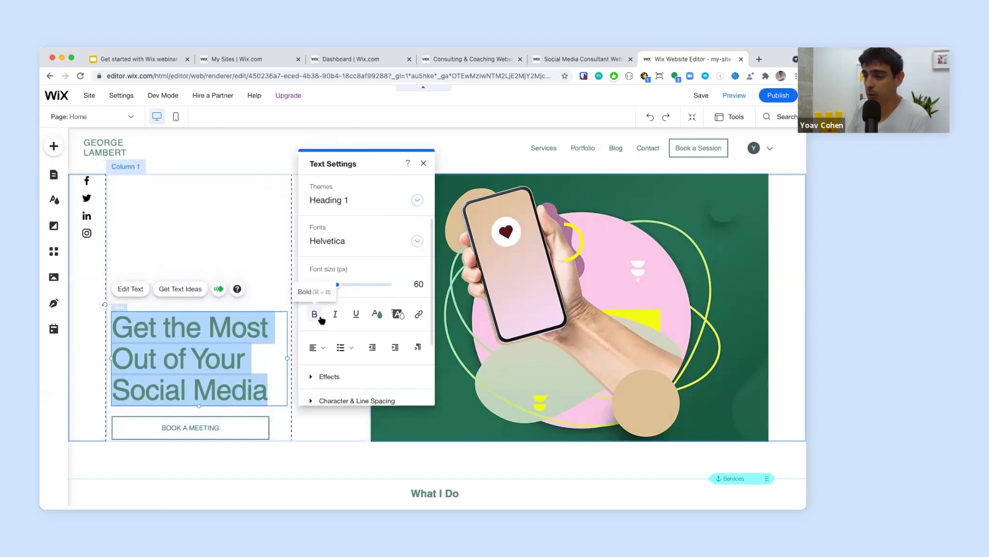
{"action": "left_click", "coordinate": [377, 313]}
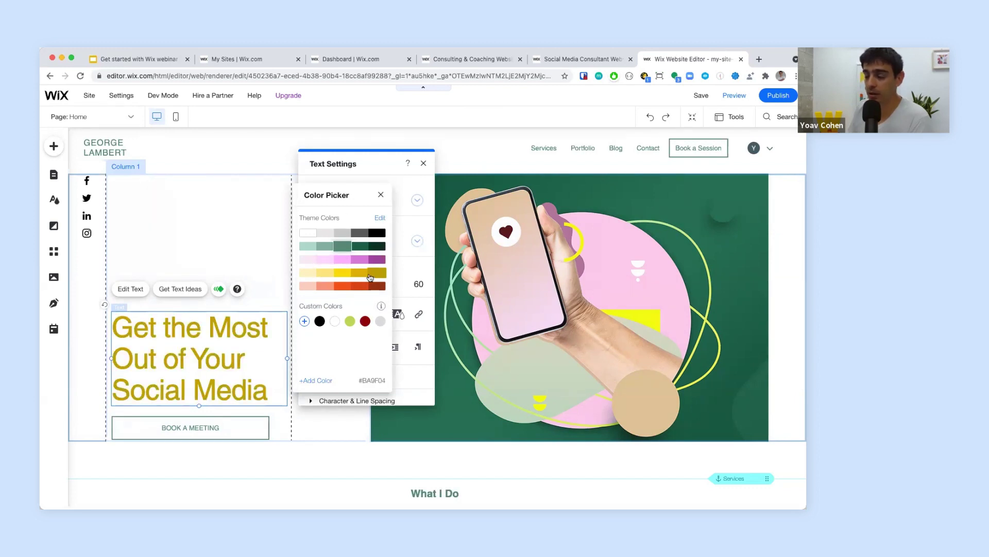
{"action": "left_click", "coordinate": [381, 195]}
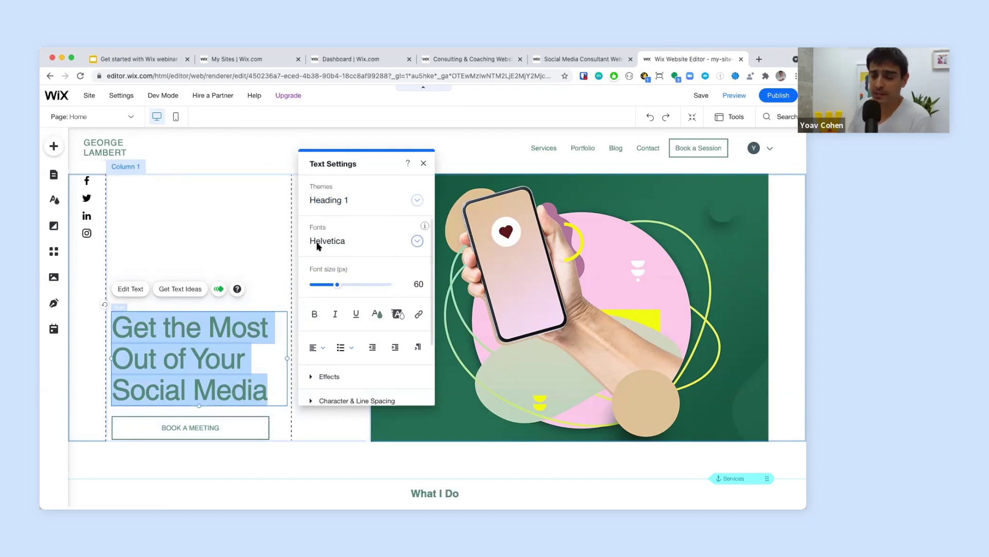
Step: Generate text ideas for the hero heading using the Digital Marketing Agency site type and Welcome topic, and review the suggested titles
{"action": "left_click", "coordinate": [175, 290]}
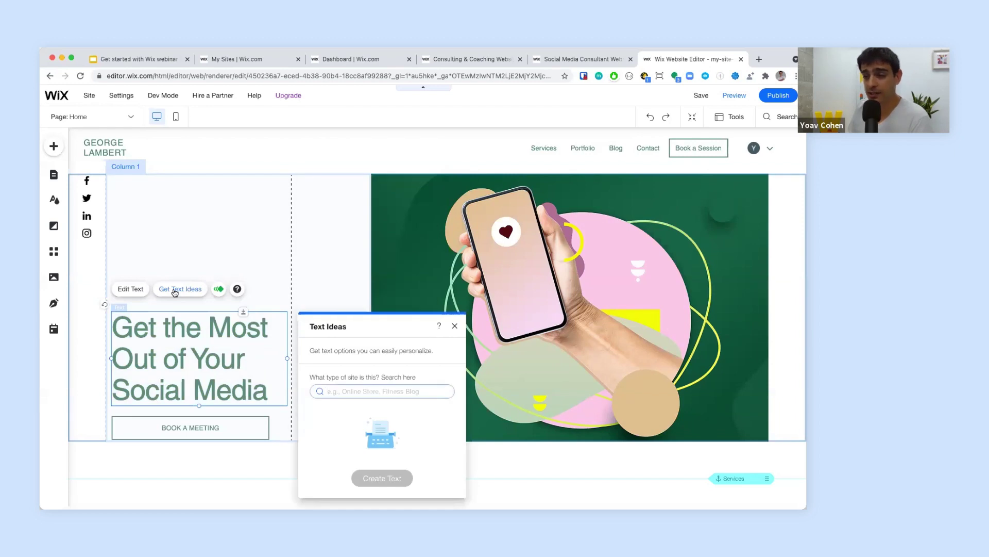
{"action": "left_click_drag", "start_coordinate": [338, 320], "coordinate": [340, 212]}
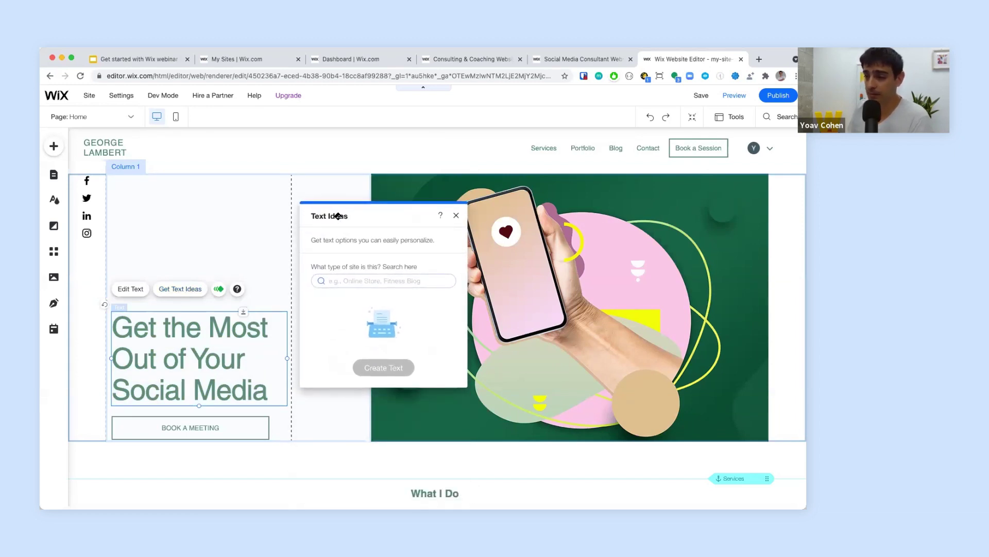
{"action": "left_click", "coordinate": [347, 281]}
{"action": "type", "text": "digital marketing"}
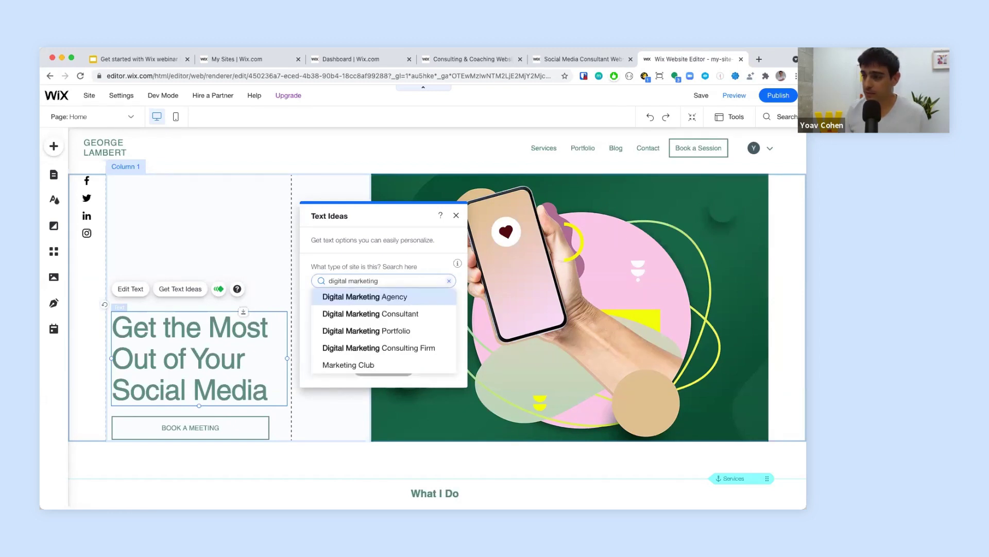
{"action": "left_click", "coordinate": [362, 296]}
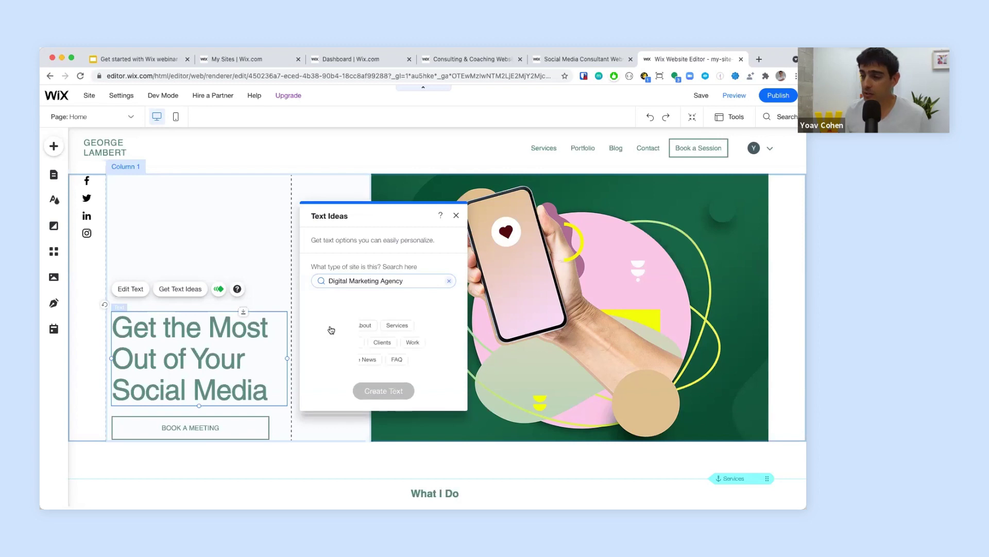
{"action": "left_click", "coordinate": [331, 325]}
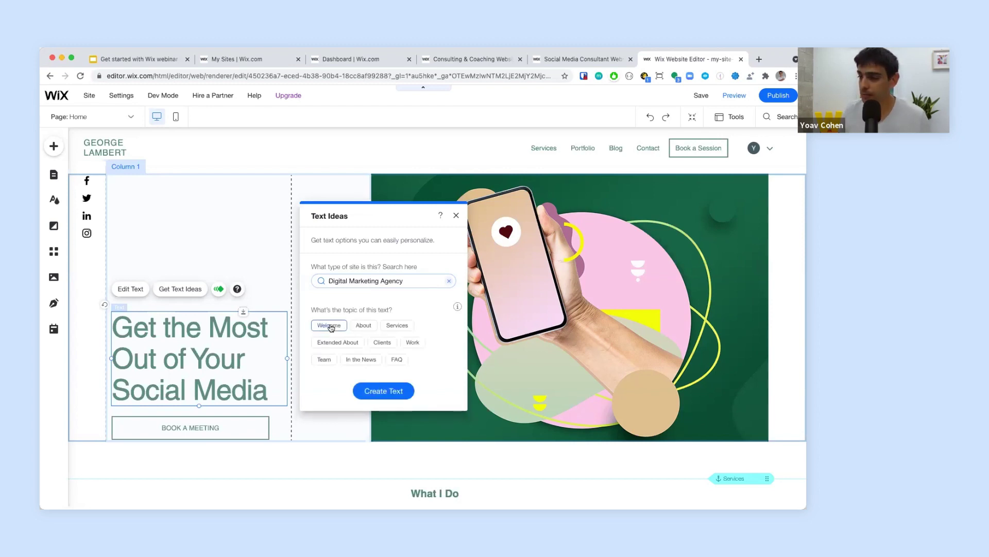
{"action": "left_click", "coordinate": [376, 390]}
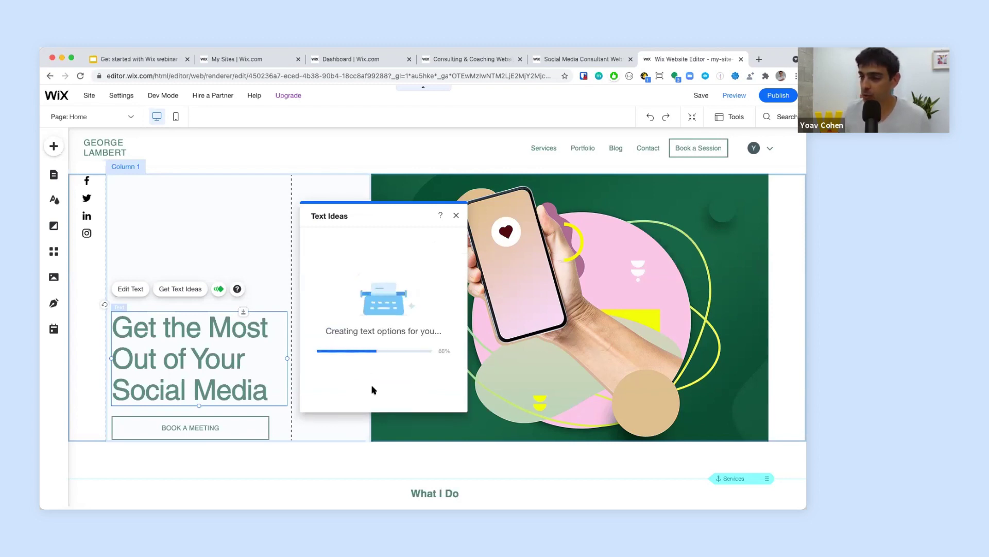
{"action": "left_click_drag", "start_coordinate": [356, 217], "coordinate": [371, 188]}
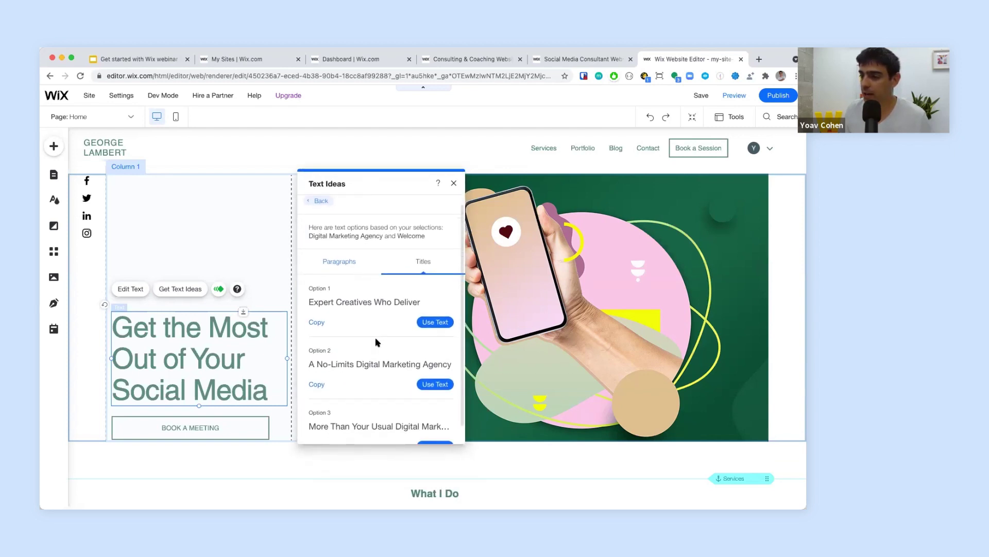
{"action": "scroll", "coordinate": [375, 337], "scroll_direction": "down", "scroll_amount": 1}
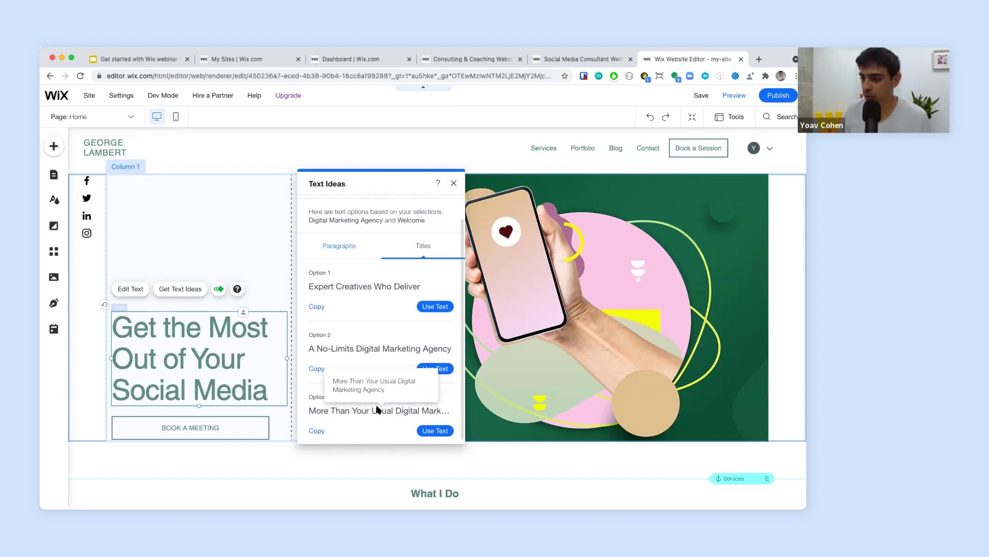
Step: Apply the suggested title "More Than Your Usual Digital Marketing Agency" to the hero heading and change its last word to Consultant
{"action": "left_click", "coordinate": [435, 431]}
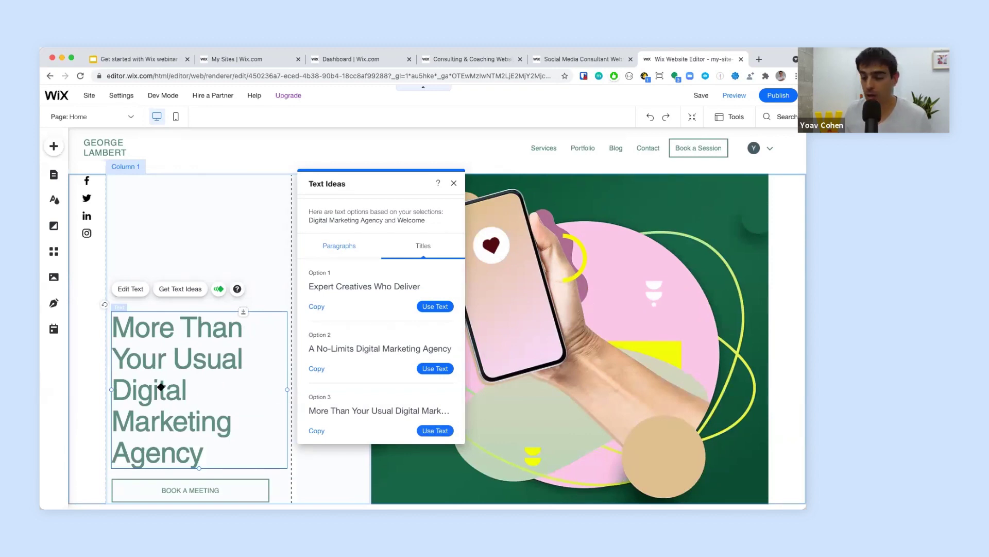
{"action": "left_click", "coordinate": [454, 183]}
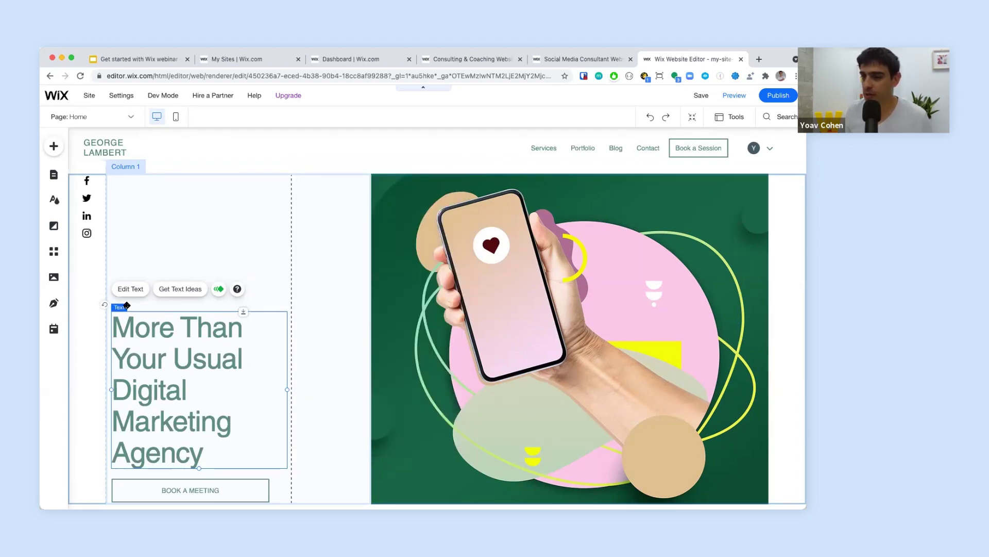
{"action": "left_click", "coordinate": [130, 290]}
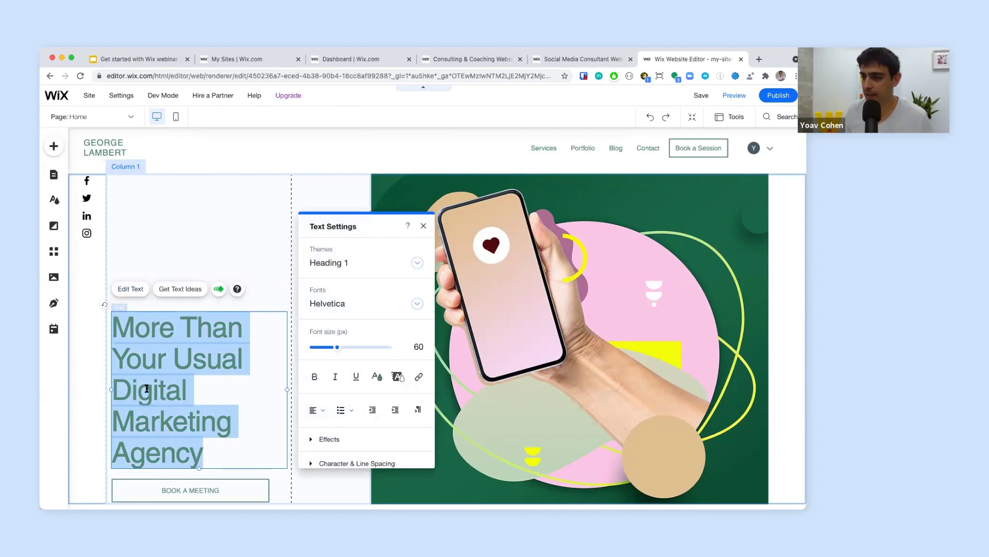
{"action": "double_click", "coordinate": [152, 448]}
{"action": "type", "text": "C"}
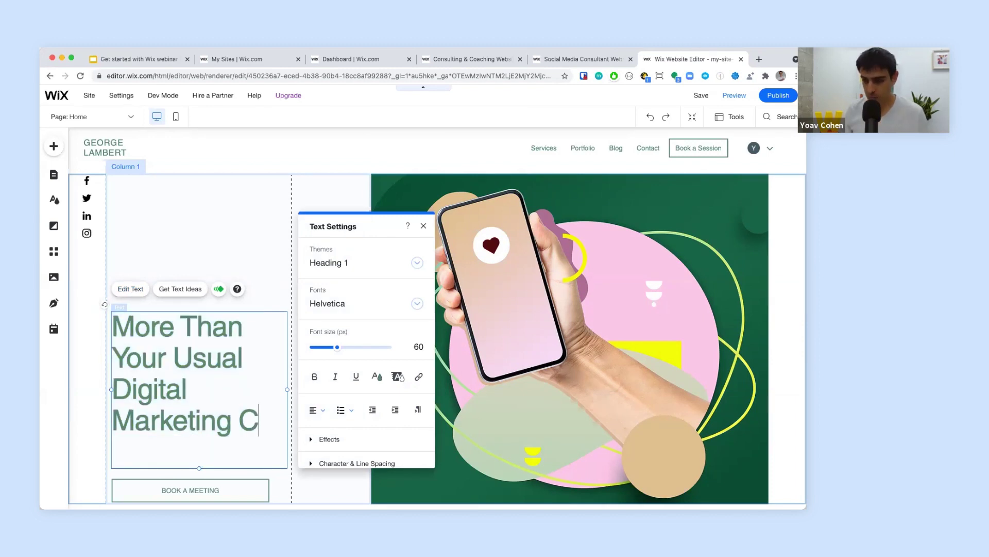
{"action": "type", "text": "onsultant"}
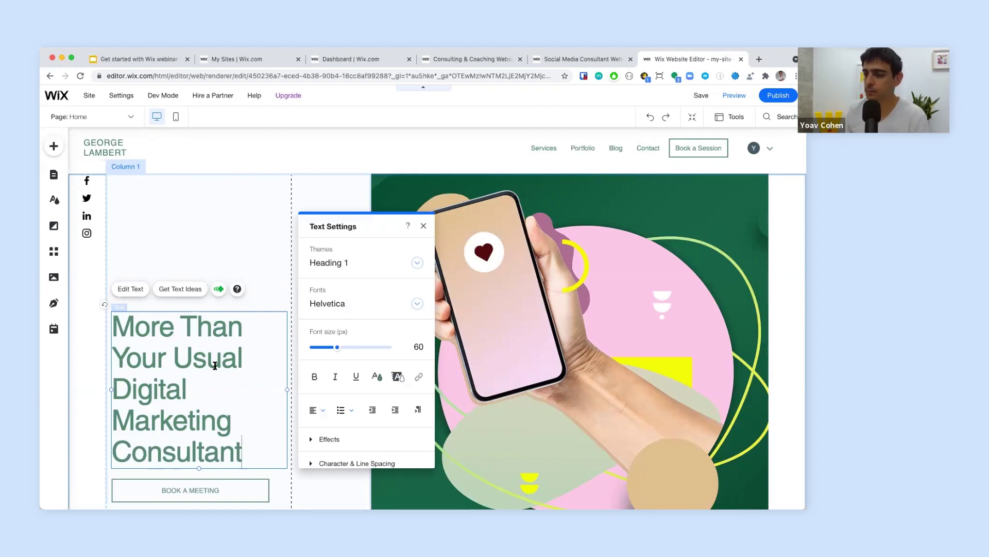
{"action": "left_click", "coordinate": [273, 305]}
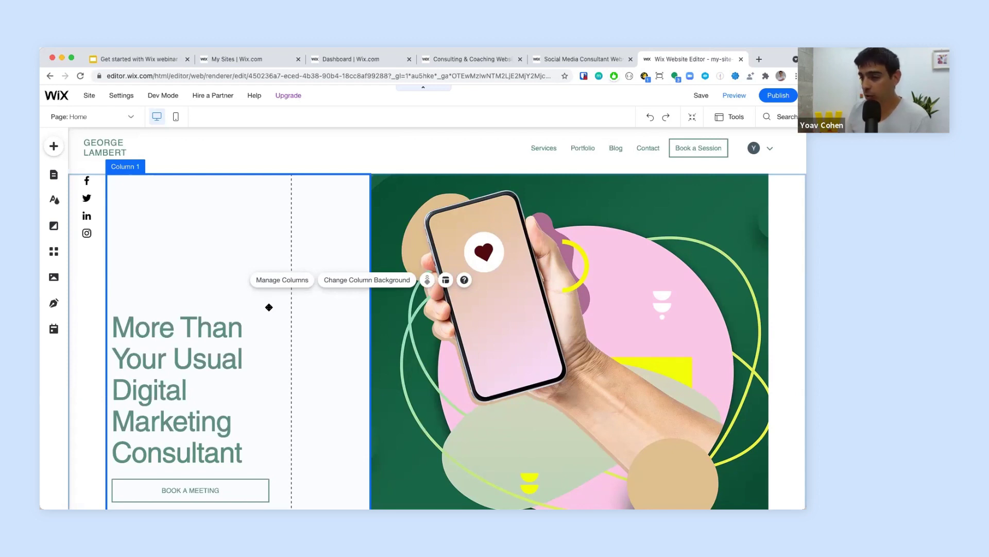
Step: Move the hero heading higher in its column and place the Book a Meeting button directly beneath it
{"action": "left_click", "coordinate": [168, 422]}
{"action": "left_click_drag", "start_coordinate": [168, 422], "coordinate": [169, 388]}
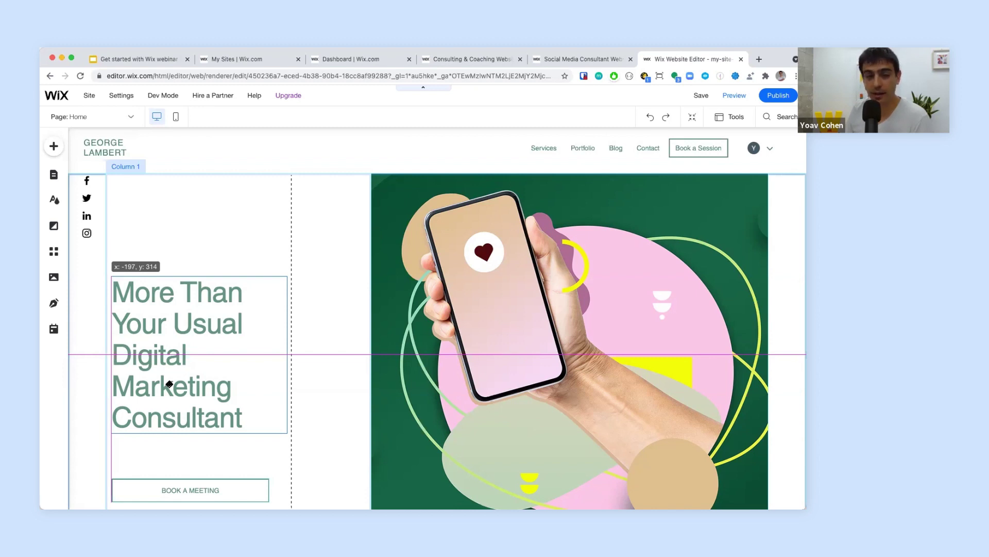
{"action": "left_click_drag", "start_coordinate": [169, 384], "coordinate": [169, 384]}
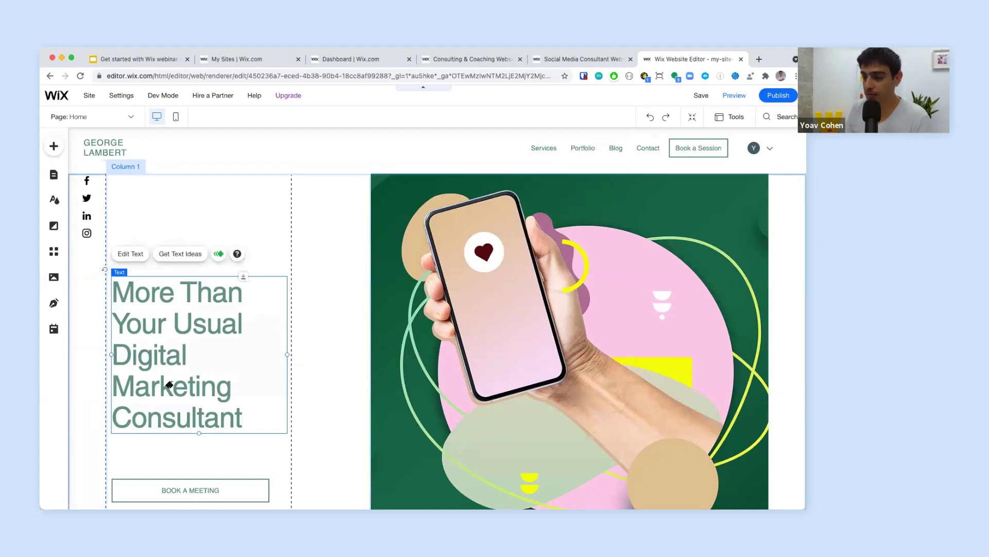
{"action": "left_click", "coordinate": [150, 489]}
{"action": "left_click_drag", "start_coordinate": [150, 489], "coordinate": [152, 449]}
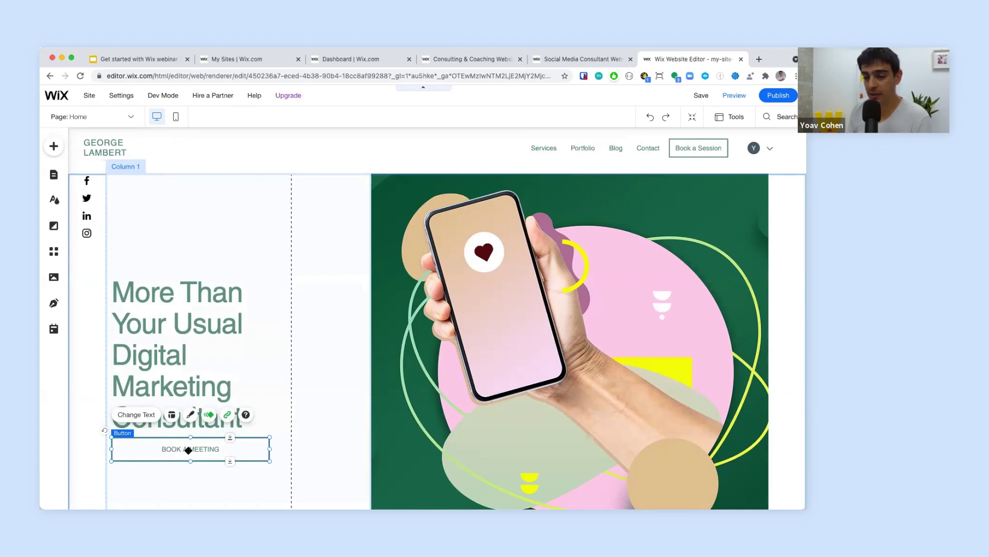
Step: Change the "What I Do" section title to "Services I offer"
{"action": "scroll", "coordinate": [194, 449], "scroll_direction": "down", "scroll_amount": 1}
{"action": "scroll", "coordinate": [194, 449], "scroll_direction": "up", "scroll_amount": 1}
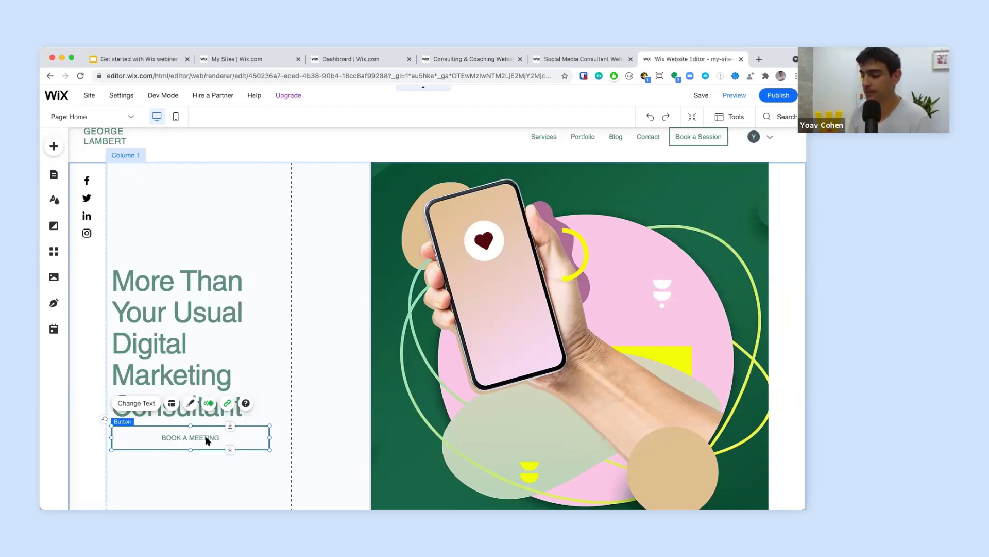
{"action": "scroll", "coordinate": [207, 440], "scroll_direction": "down", "scroll_amount": 5}
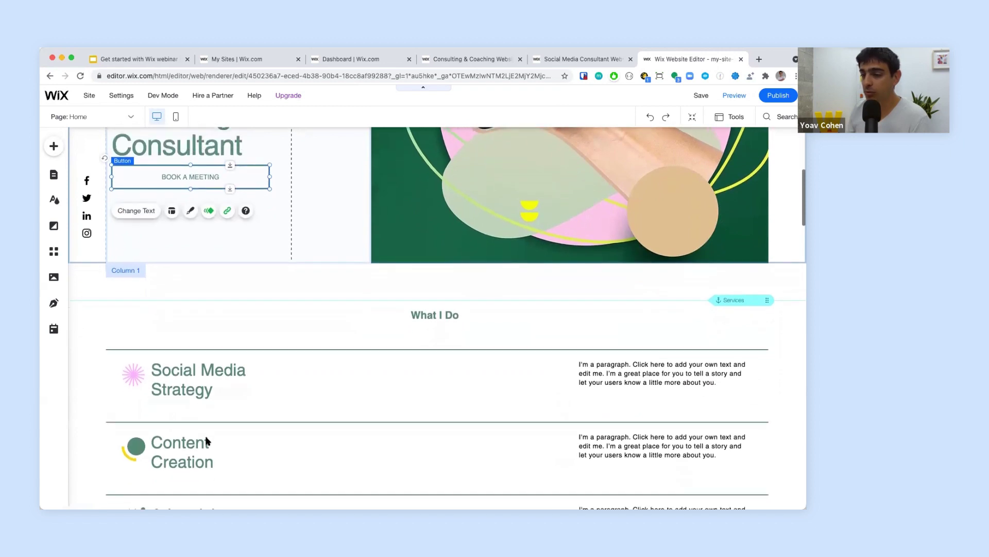
{"action": "scroll", "coordinate": [207, 440], "scroll_direction": "down", "scroll_amount": 1}
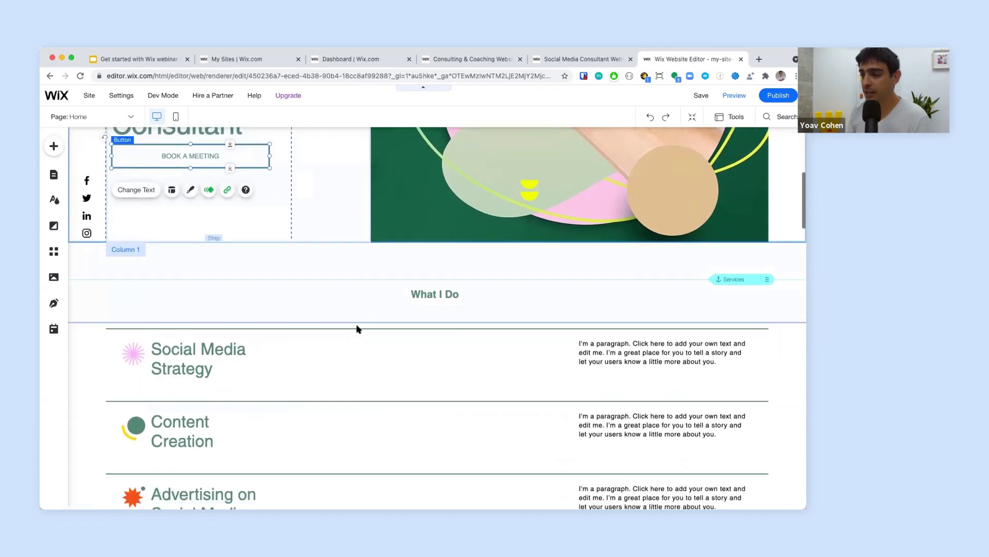
{"action": "left_click", "coordinate": [447, 297]}
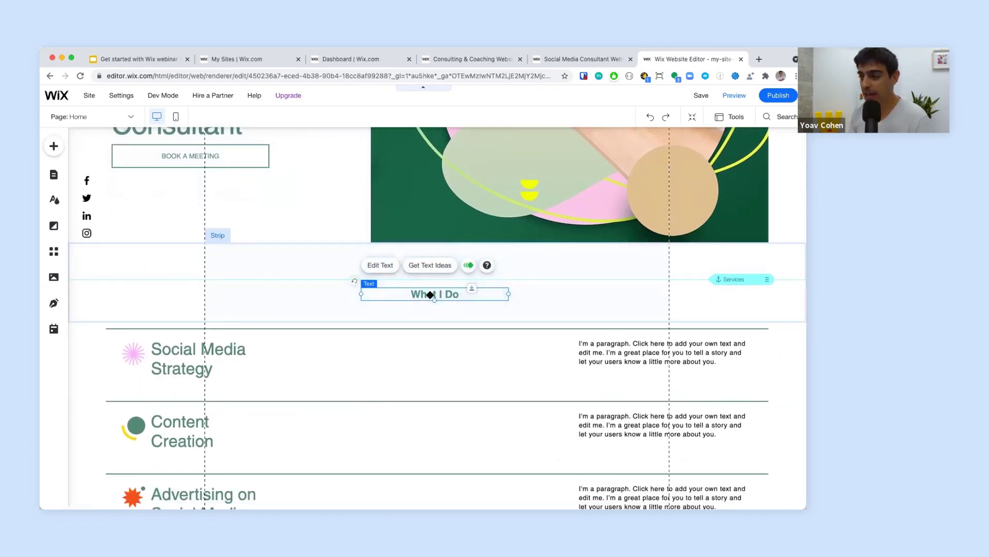
{"action": "left_click", "coordinate": [381, 266]}
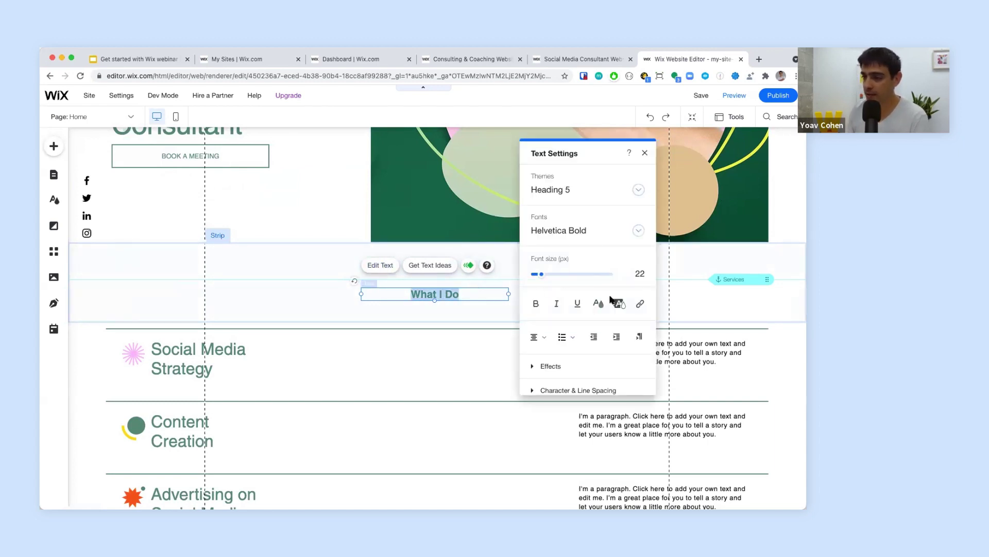
{"action": "type", "text": "Service"}
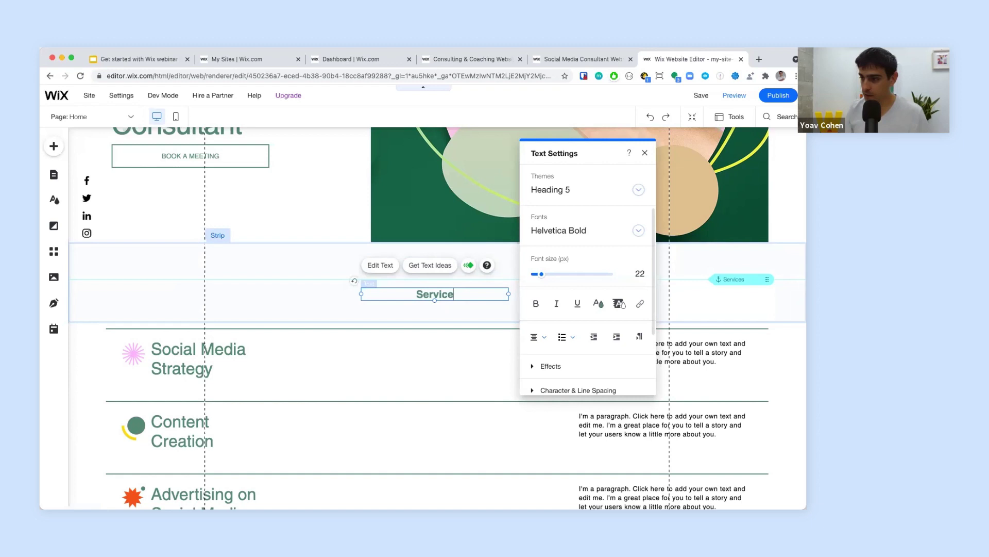
{"action": "type", "text": "s I offer"}
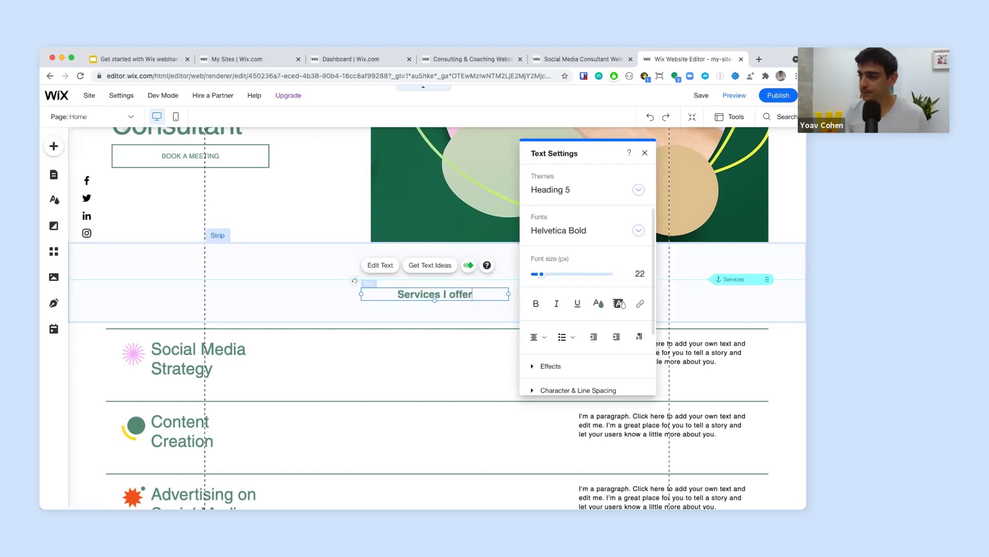
Step: Enlarge the whole "Services I offer" title to a font size of 30 px and close its text settings
{"action": "key", "text": "super+a"}
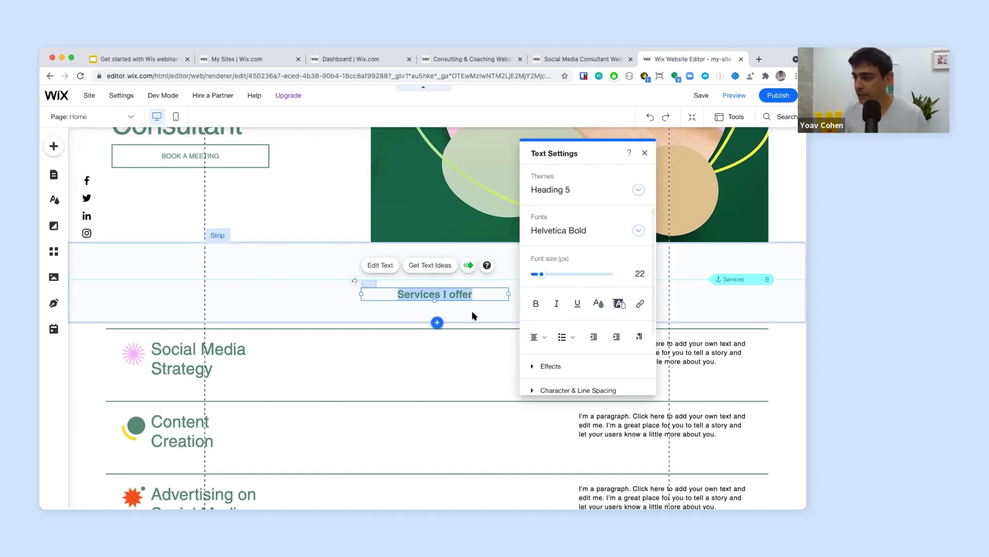
{"action": "left_click", "coordinate": [541, 278]}
{"action": "left_click_drag", "start_coordinate": [541, 278], "coordinate": [546, 279]}
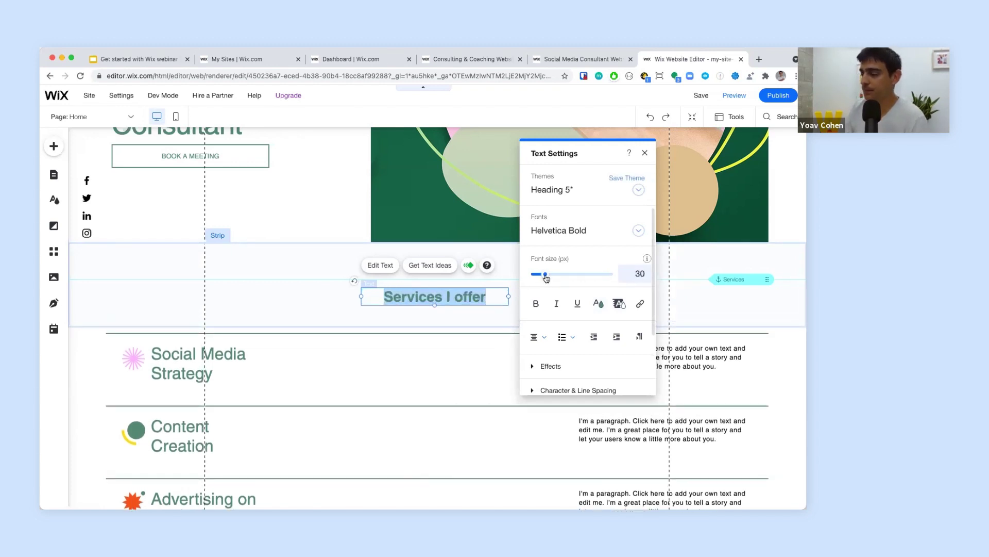
{"action": "left_click", "coordinate": [645, 152]}
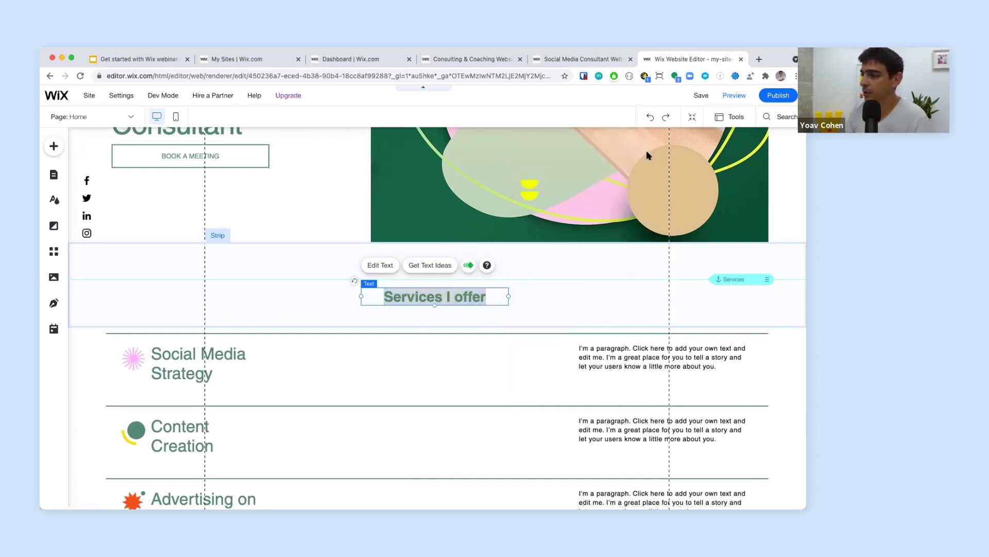
Step: Try deleting the Analyze Your Data service strip and undo the deletion
{"action": "scroll", "coordinate": [416, 390], "scroll_direction": "down", "scroll_amount": 4}
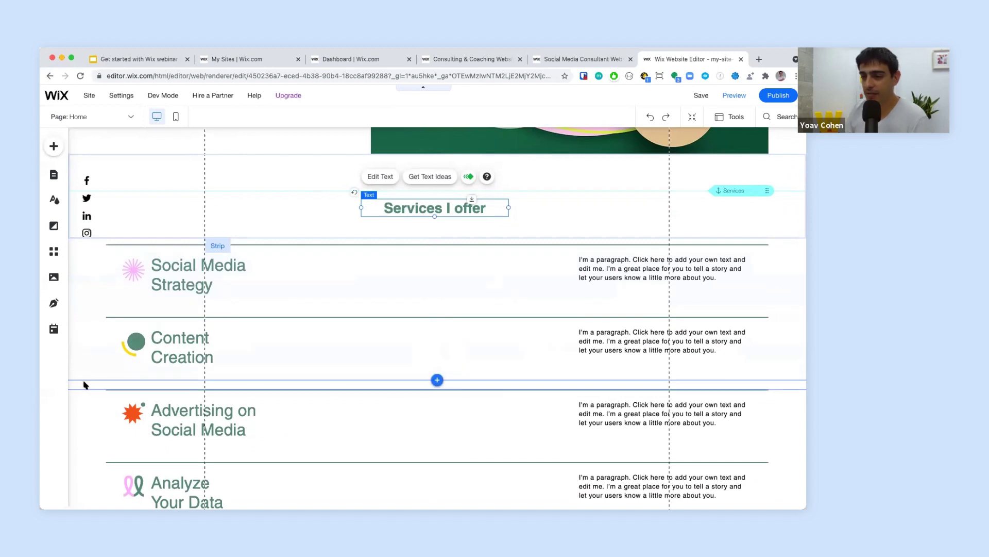
{"action": "scroll", "coordinate": [85, 385], "scroll_direction": "down", "scroll_amount": 2}
{"action": "scroll", "coordinate": [85, 384], "scroll_direction": "down", "scroll_amount": 8}
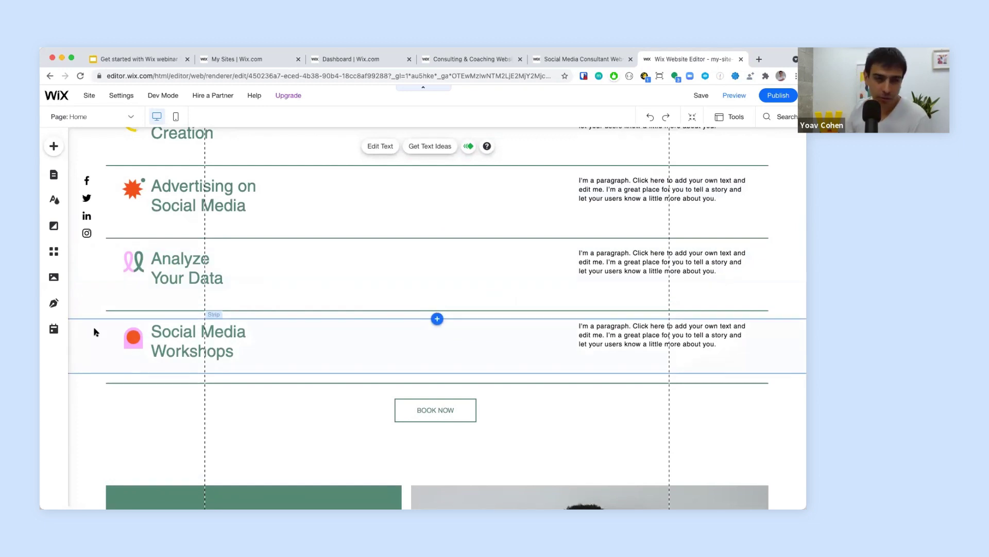
{"action": "right_click", "coordinate": [90, 272]}
{"action": "left_click", "coordinate": [92, 272]}
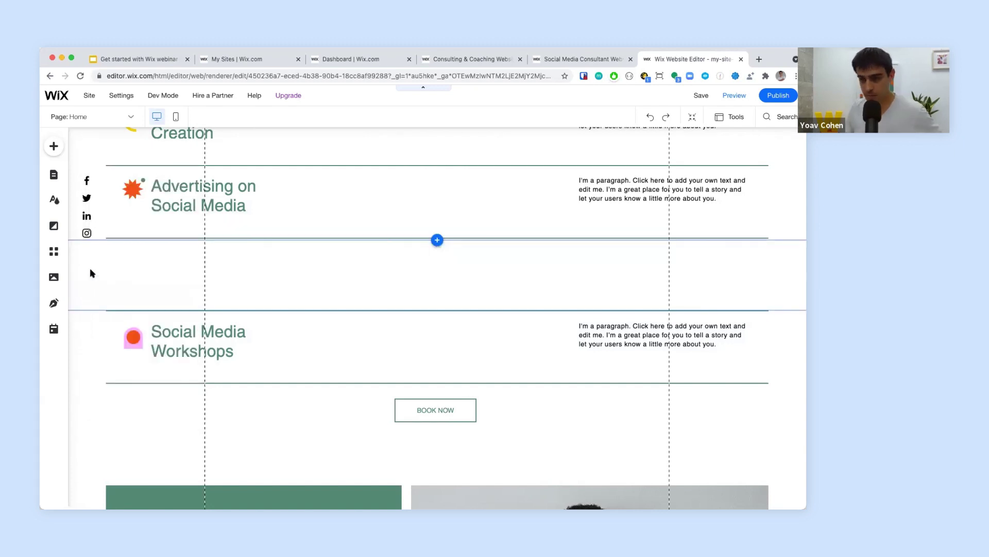
{"action": "key", "text": "super+z"}
Step: Delete the Analyze Your Data and Social Media Workshops service strips together with the divider lines beneath them
{"action": "left_click", "coordinate": [91, 272]}
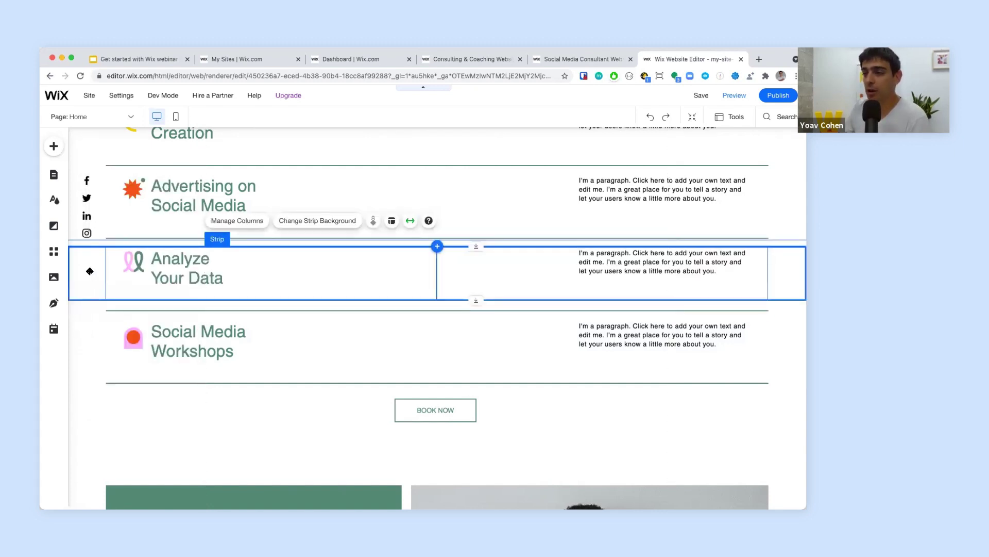
{"action": "right_click", "coordinate": [90, 271]}
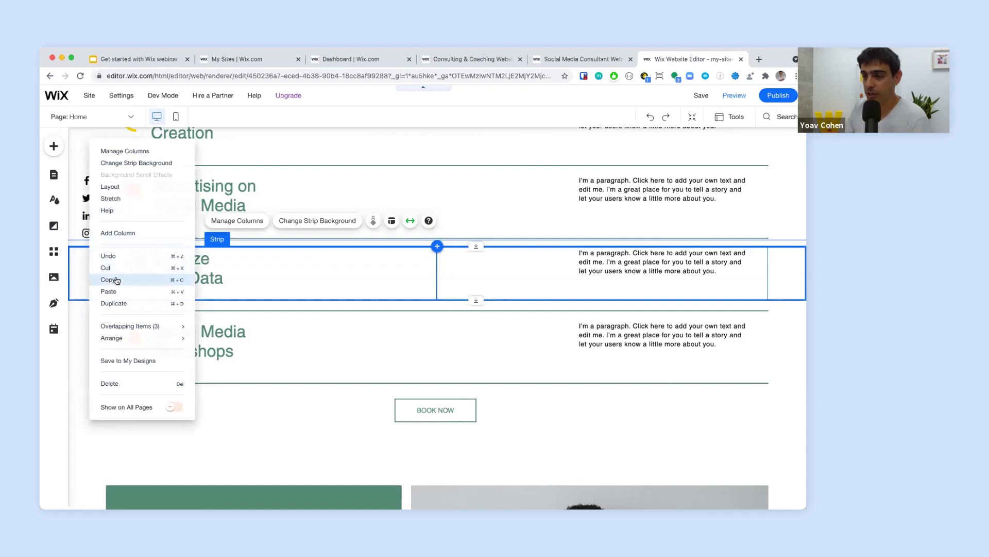
{"action": "left_click", "coordinate": [110, 384]}
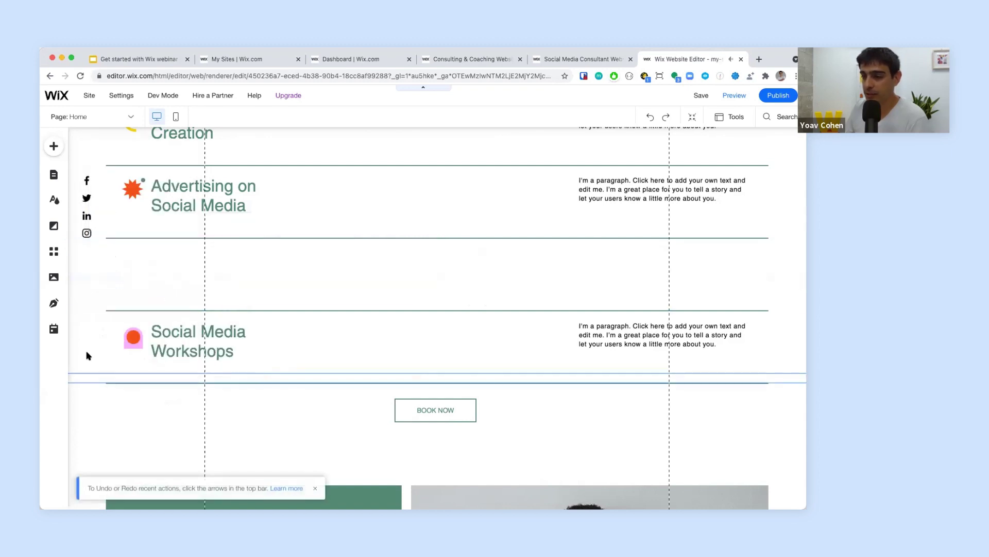
{"action": "left_click", "coordinate": [80, 340]}
{"action": "key", "text": "Delete"}
{"action": "left_click", "coordinate": [122, 310]}
{"action": "key", "text": "Delete"}
{"action": "left_click", "coordinate": [122, 382]}
{"action": "key", "text": "Delete"}
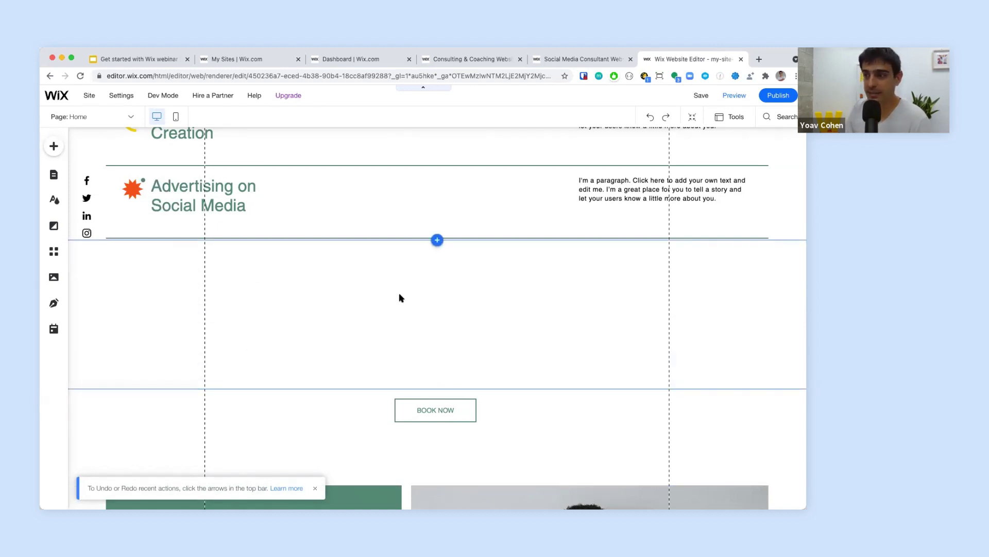
Step: In Zoom Out mode, remove the empty space between the Advertising on Social Media strip and the Book Now button, and exit the mode
{"action": "scroll", "coordinate": [400, 298], "scroll_direction": "up", "scroll_amount": 1}
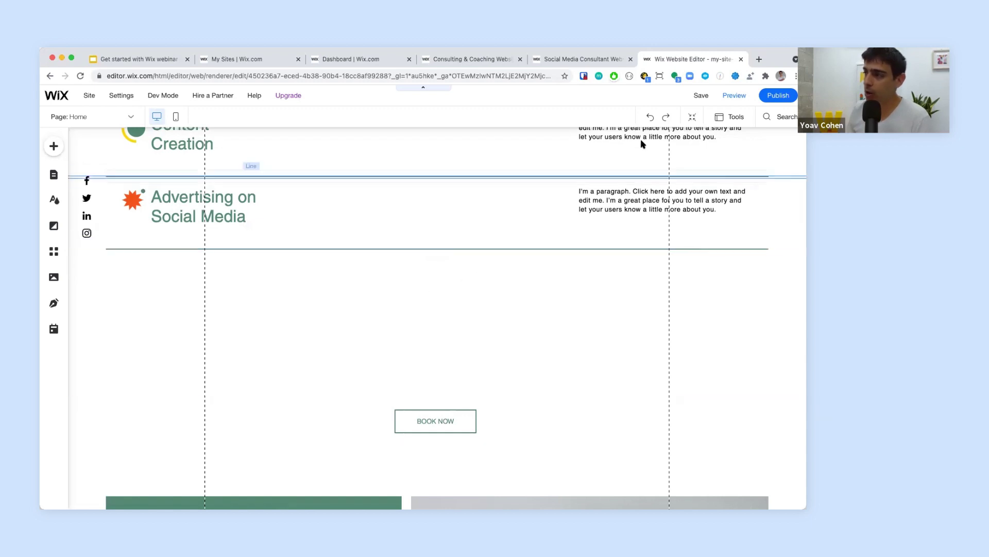
{"action": "left_click", "coordinate": [692, 118]}
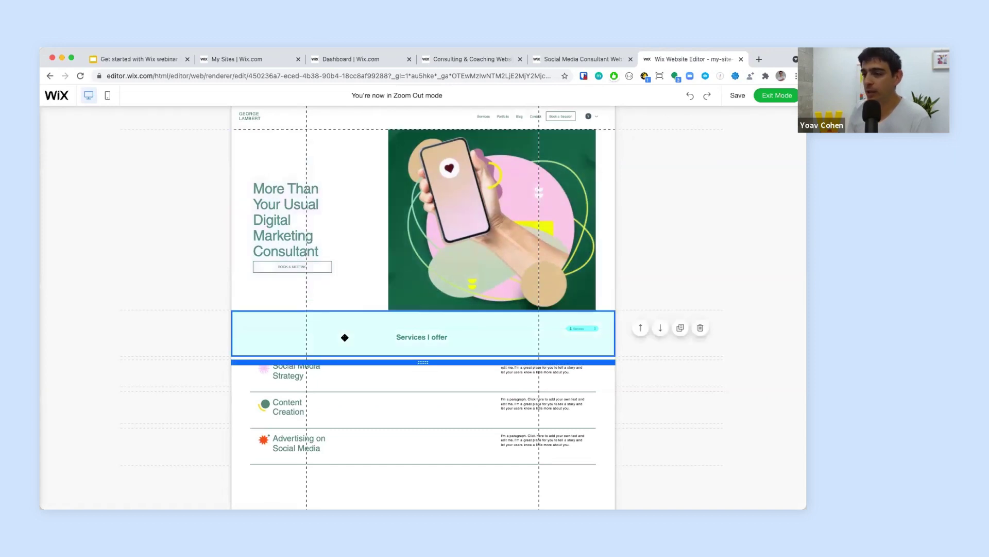
{"action": "scroll", "coordinate": [347, 357], "scroll_direction": "down", "scroll_amount": 1}
{"action": "scroll", "coordinate": [345, 356], "scroll_direction": "down", "scroll_amount": 10}
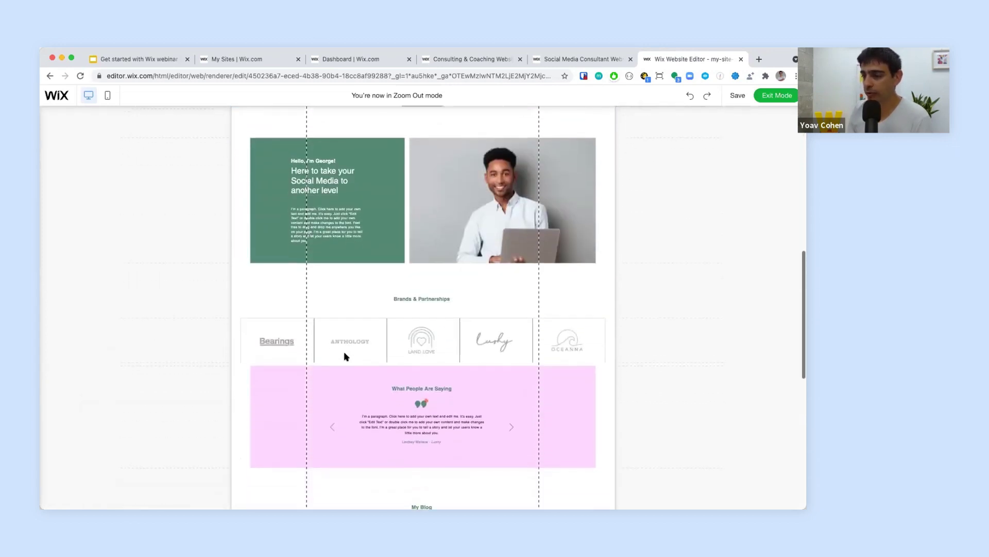
{"action": "scroll", "coordinate": [345, 357], "scroll_direction": "down", "scroll_amount": 10}
{"action": "scroll", "coordinate": [345, 357], "scroll_direction": "up", "scroll_amount": 12}
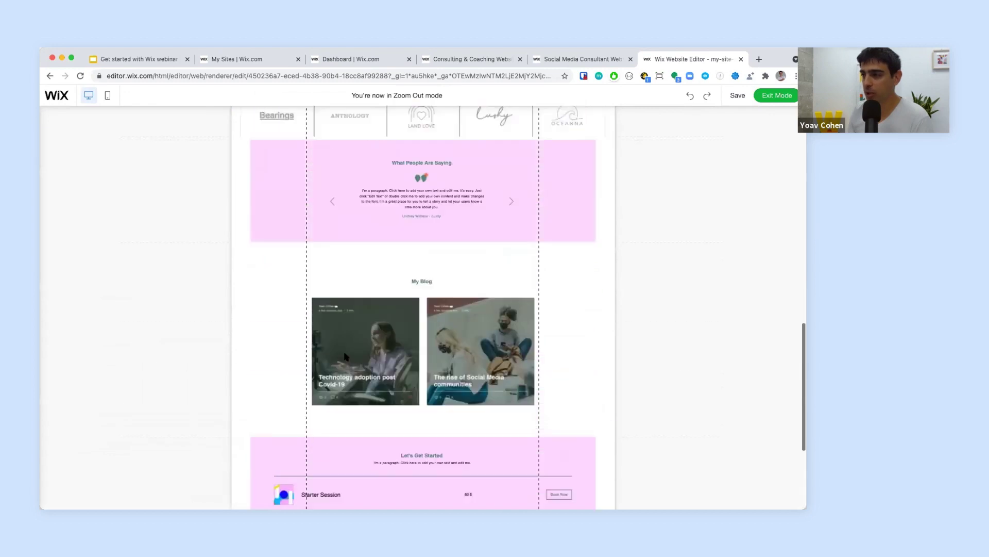
{"action": "scroll", "coordinate": [346, 356], "scroll_direction": "up", "scroll_amount": 2}
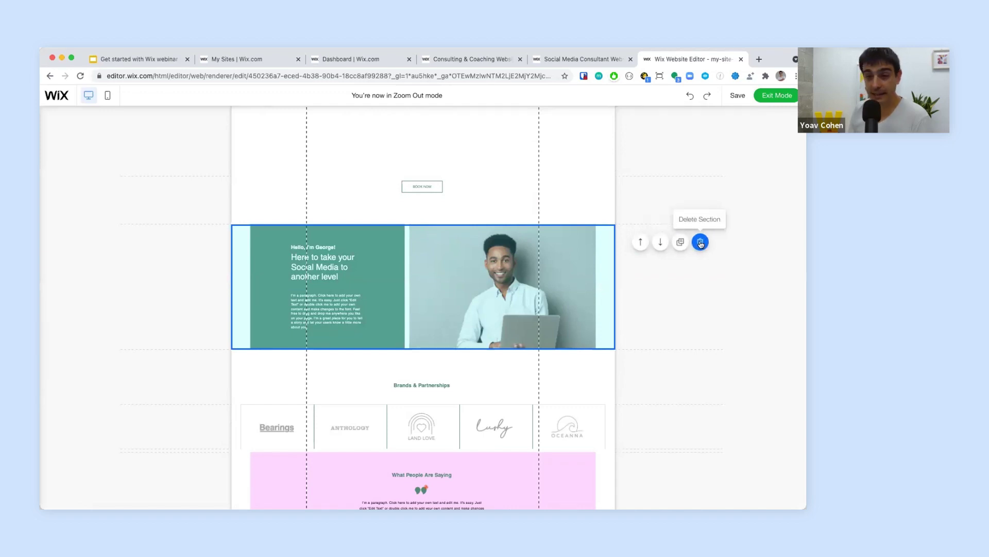
{"action": "scroll", "coordinate": [488, 250], "scroll_direction": "up", "scroll_amount": 3}
{"action": "mouse_move", "coordinate": [574, 212]}
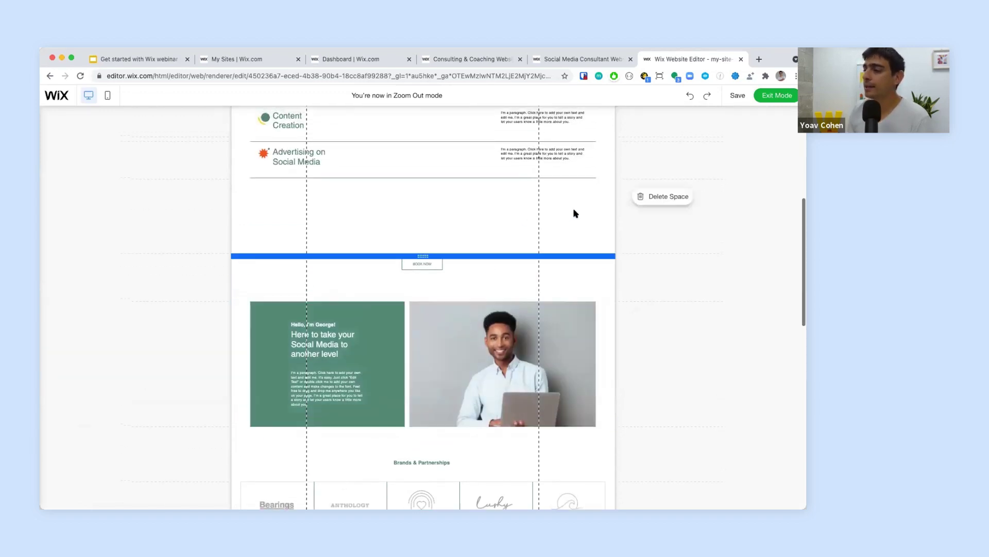
{"action": "left_click", "coordinate": [663, 197]}
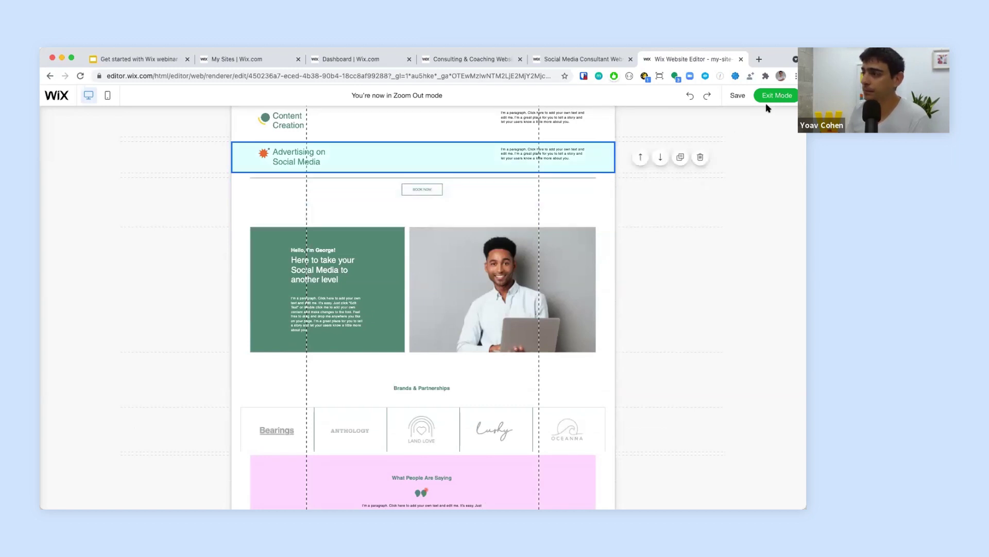
{"action": "left_click", "coordinate": [779, 96]}
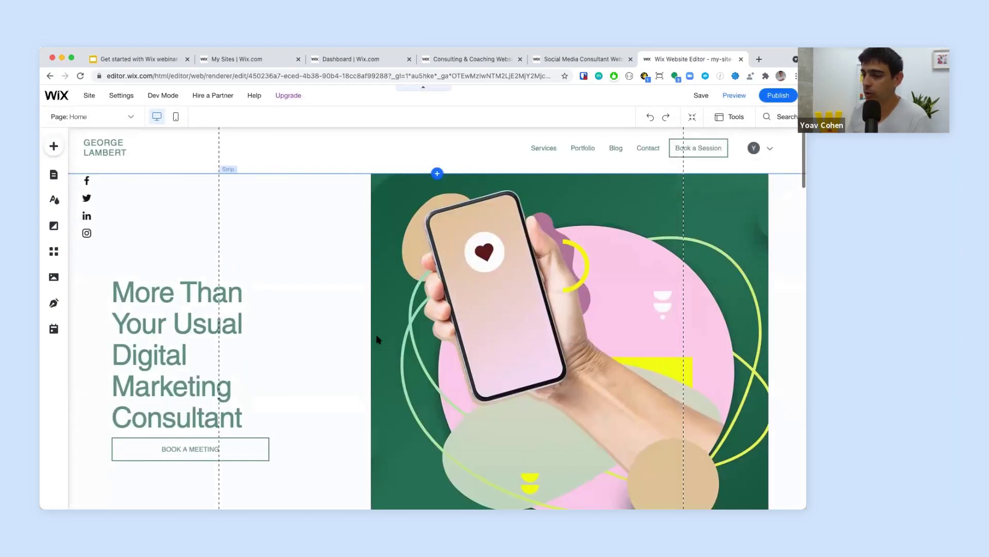
{"action": "scroll", "coordinate": [379, 339], "scroll_direction": "down", "scroll_amount": 2}
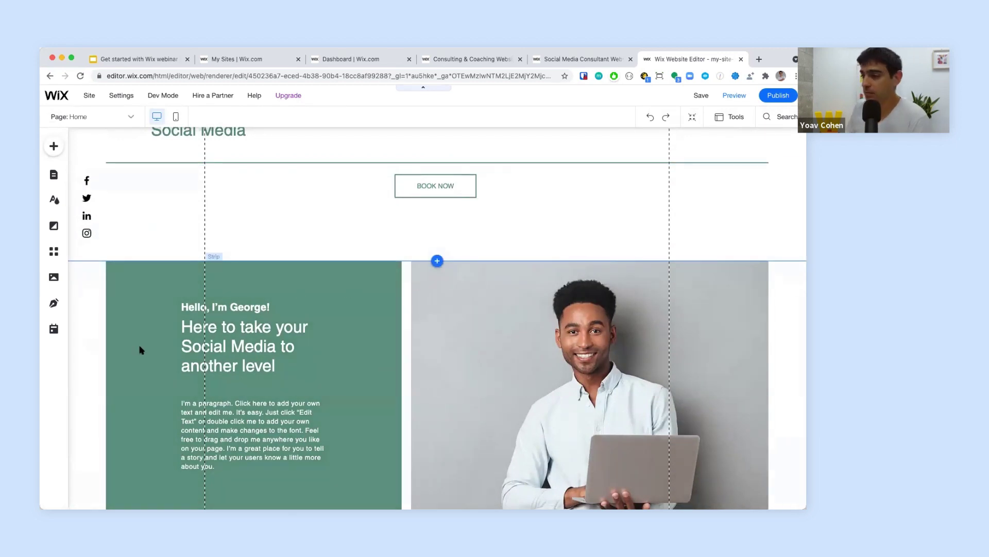
Step: Delete the introduction strip with the green text column and the photo of the man holding a laptop
{"action": "scroll", "coordinate": [414, 352], "scroll_direction": "down", "scroll_amount": 1}
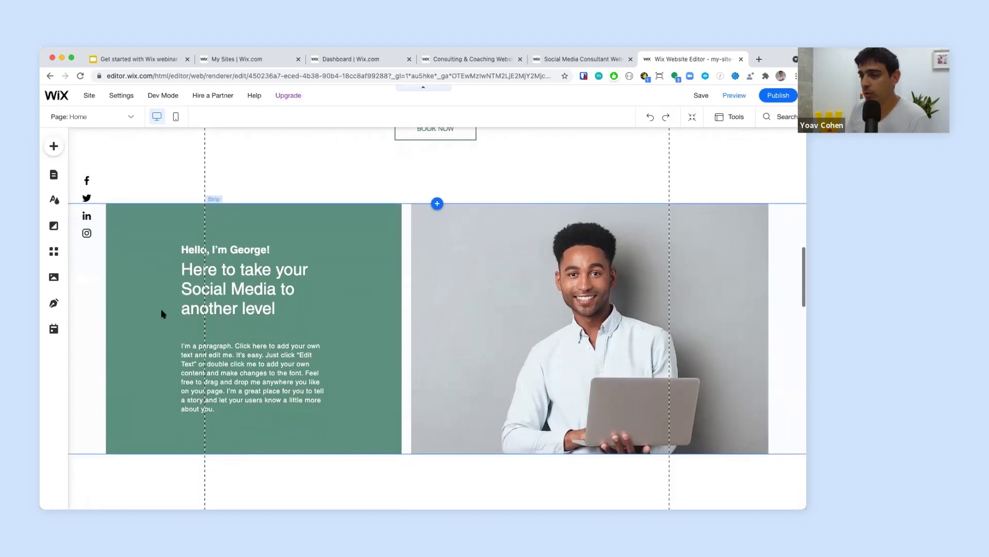
{"action": "left_click", "coordinate": [95, 329]}
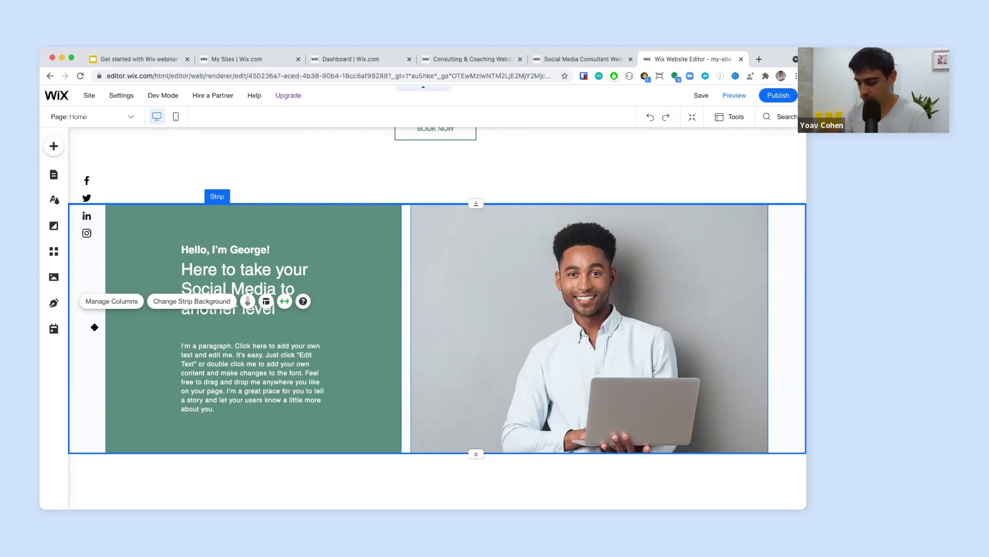
{"action": "key", "text": "Delete"}
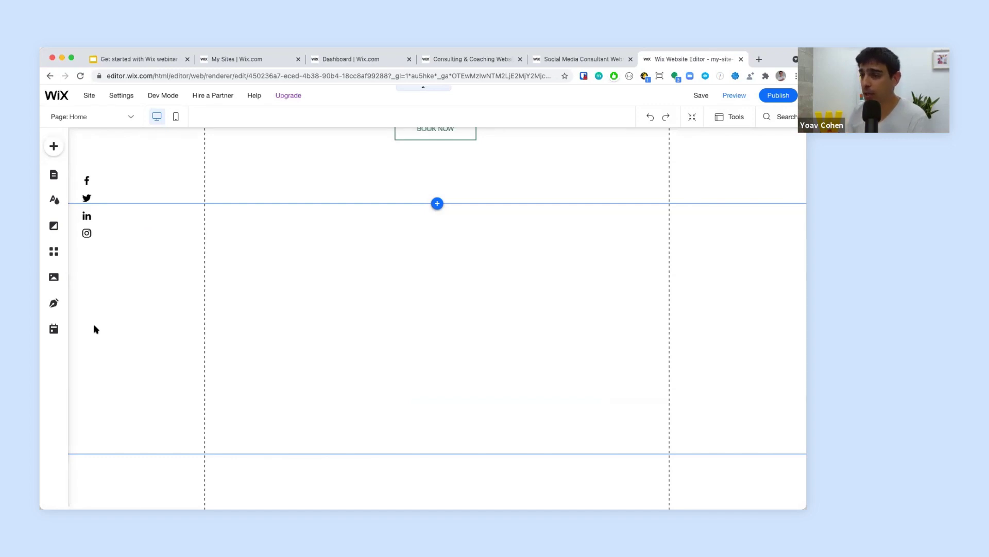
Step: Add the blank white Classic strip in the empty area below the Book Now button and stretch it taller
{"action": "left_click", "coordinate": [437, 204]}
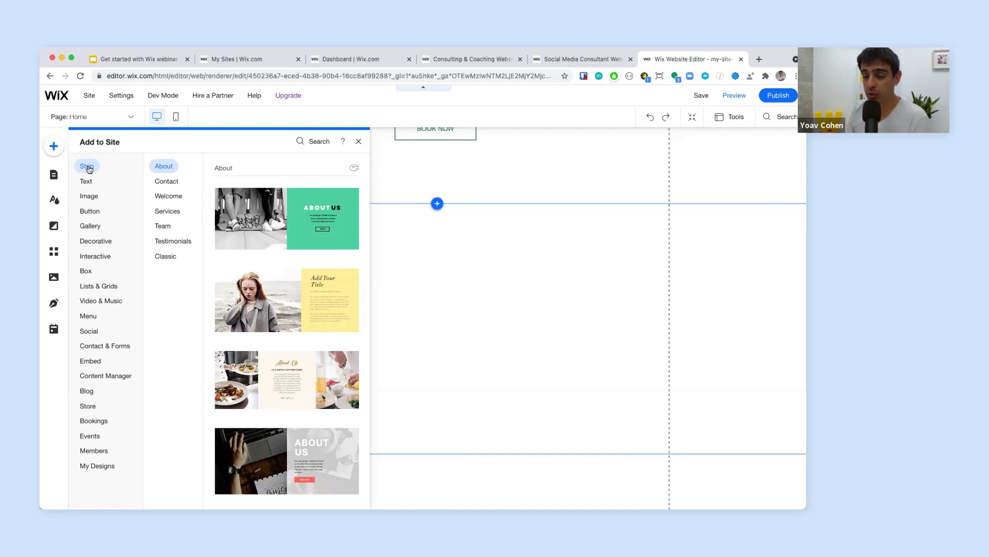
{"action": "left_click", "coordinate": [167, 182]}
{"action": "left_click", "coordinate": [168, 196]}
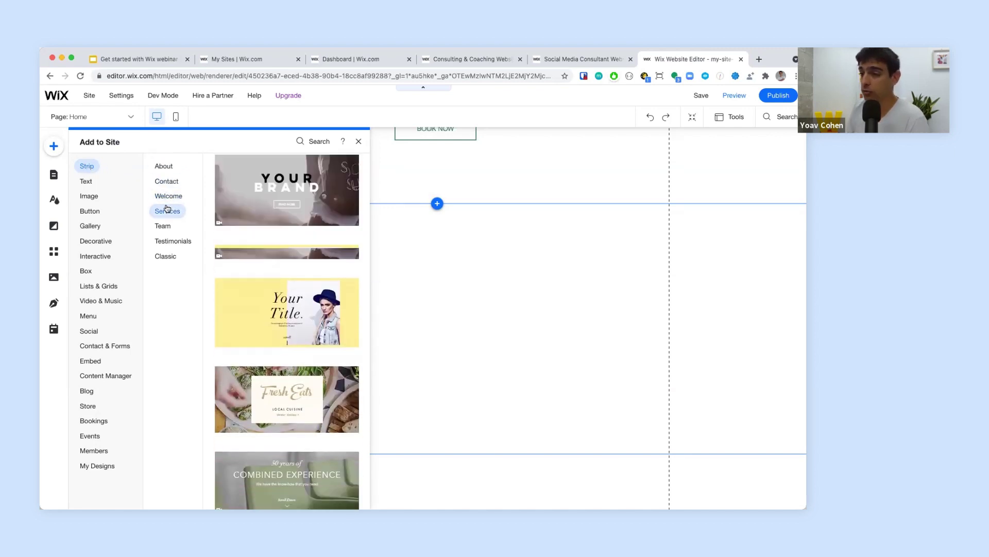
{"action": "left_click", "coordinate": [167, 209]}
{"action": "left_click", "coordinate": [163, 256]}
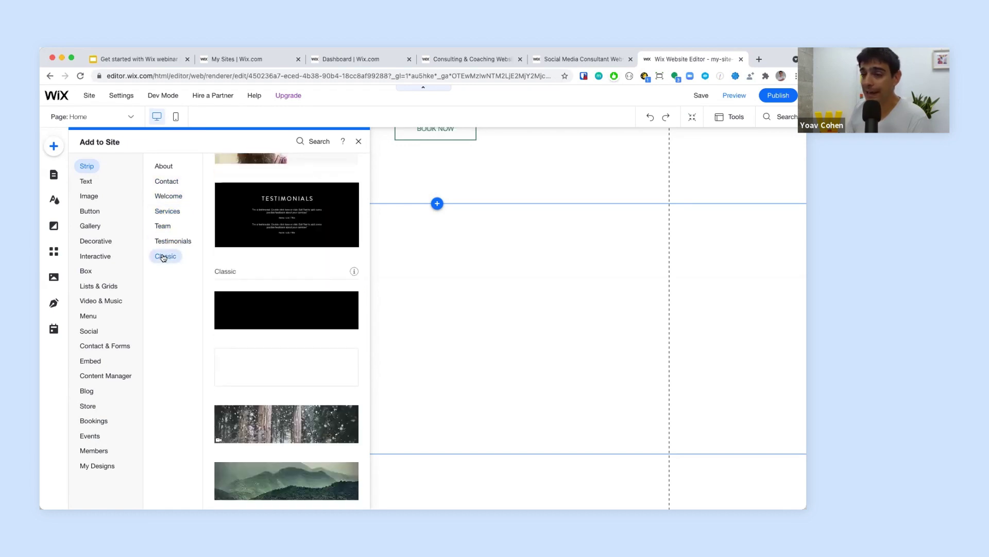
{"action": "left_click_drag", "start_coordinate": [245, 370], "coordinate": [426, 305]}
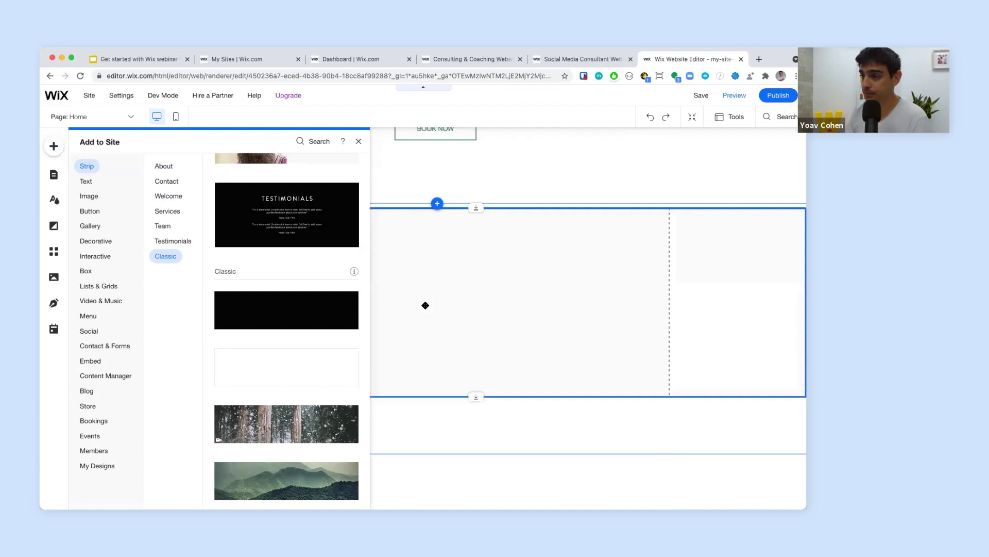
{"action": "left_click_drag", "start_coordinate": [474, 397], "coordinate": [476, 478]}
{"action": "left_click_drag", "start_coordinate": [474, 281], "coordinate": [477, 276]}
Step: Split the new blank strip into two equal columns by adding a column in its layout settings
{"action": "scroll", "coordinate": [477, 276], "scroll_direction": "down", "scroll_amount": 2}
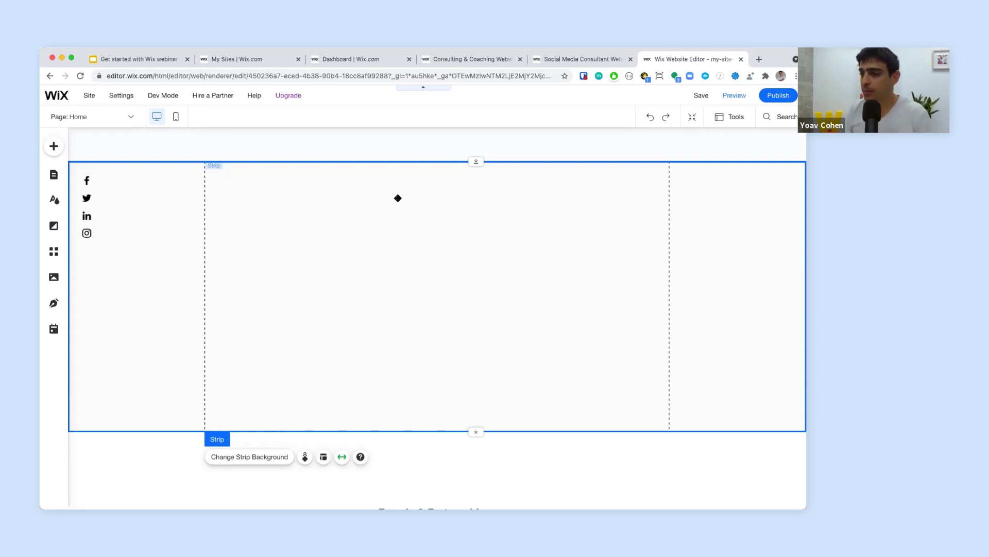
{"action": "left_click", "coordinate": [456, 198]}
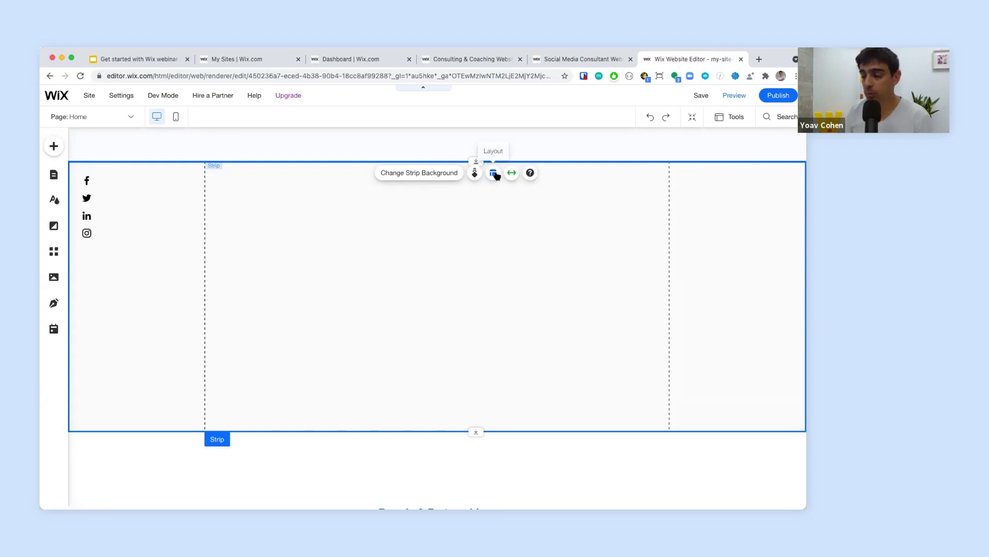
{"action": "left_click", "coordinate": [494, 174]}
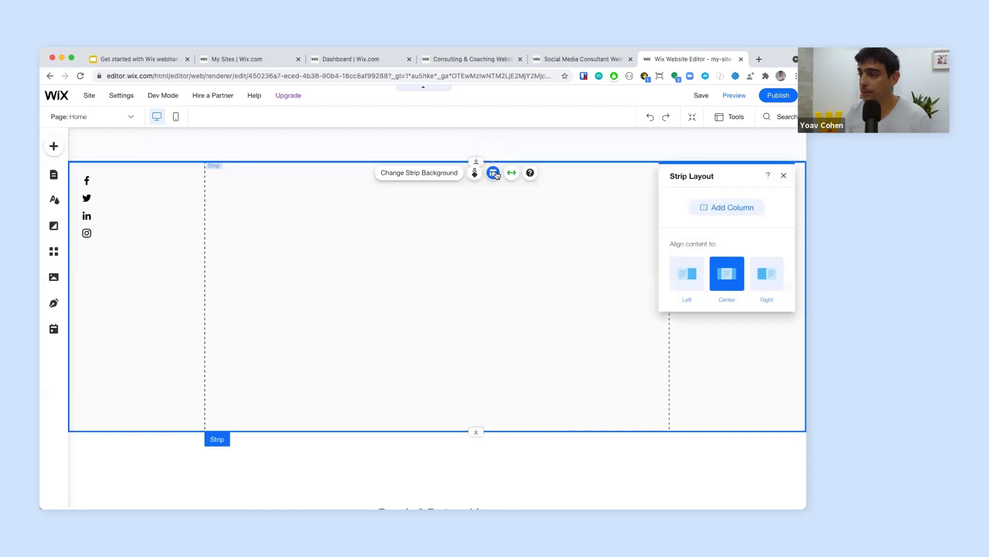
{"action": "left_click", "coordinate": [710, 207]}
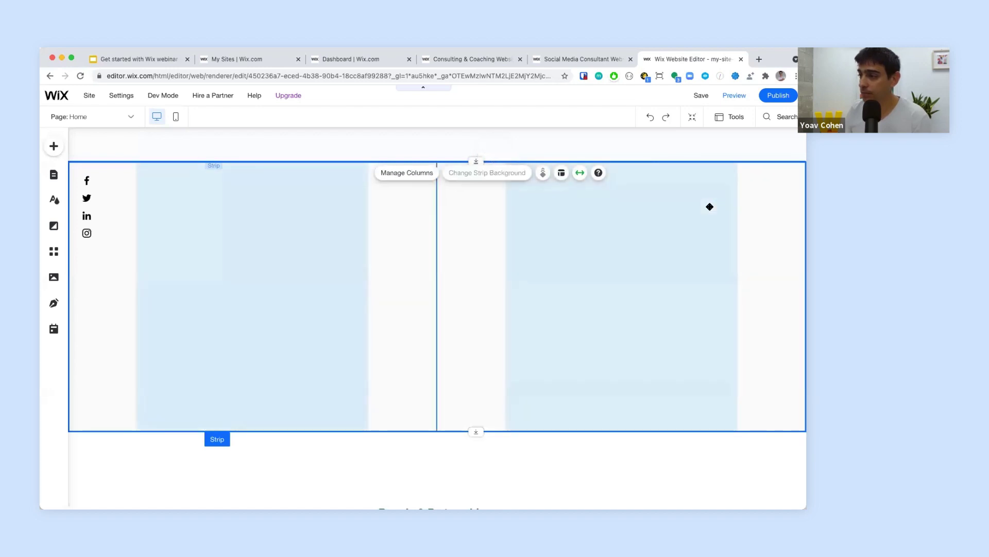
{"action": "left_click", "coordinate": [618, 236]}
{"action": "left_click", "coordinate": [276, 234]}
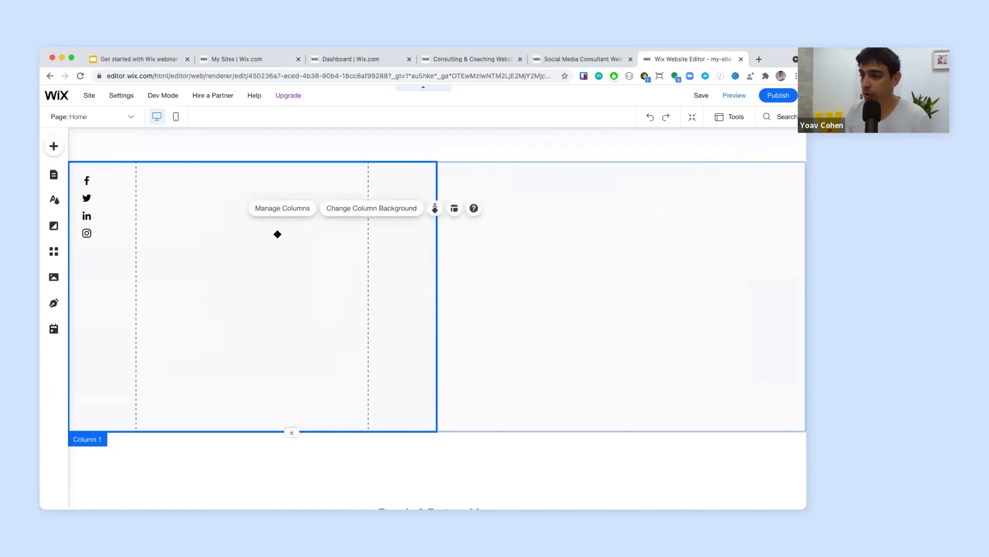
Step: Set the second column's background to the dark green theme color #166343 and close the background settings
{"action": "left_click", "coordinate": [595, 251]}
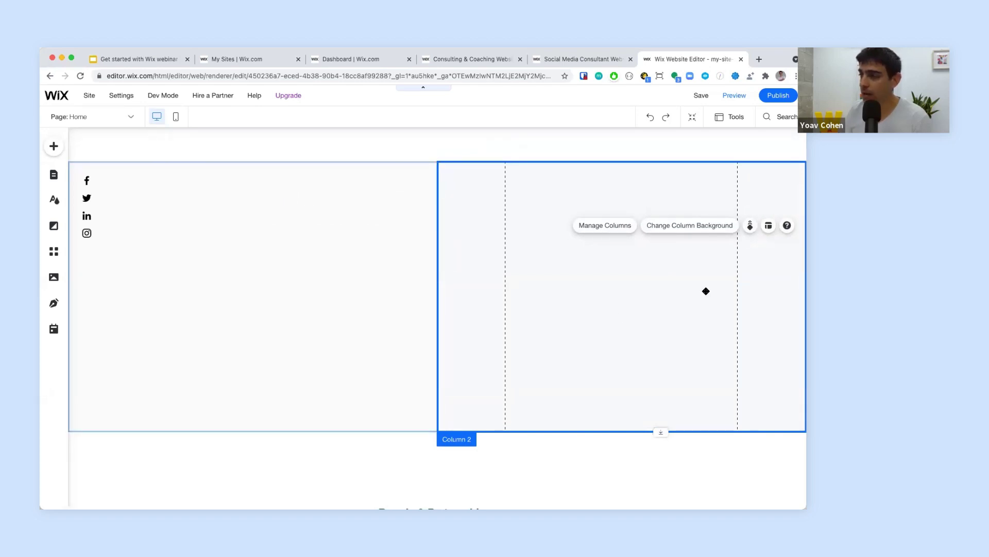
{"action": "left_click", "coordinate": [699, 227]}
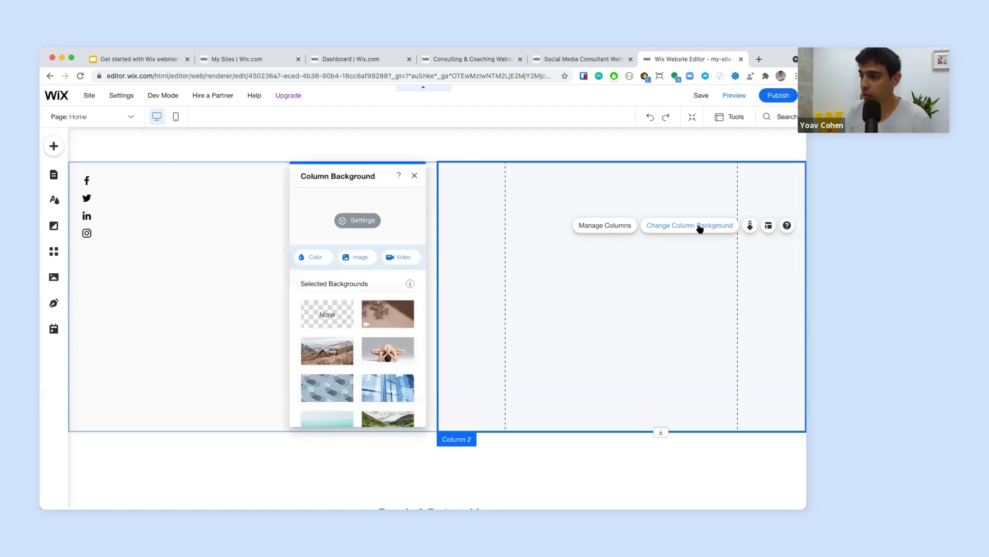
{"action": "left_click", "coordinate": [316, 259]}
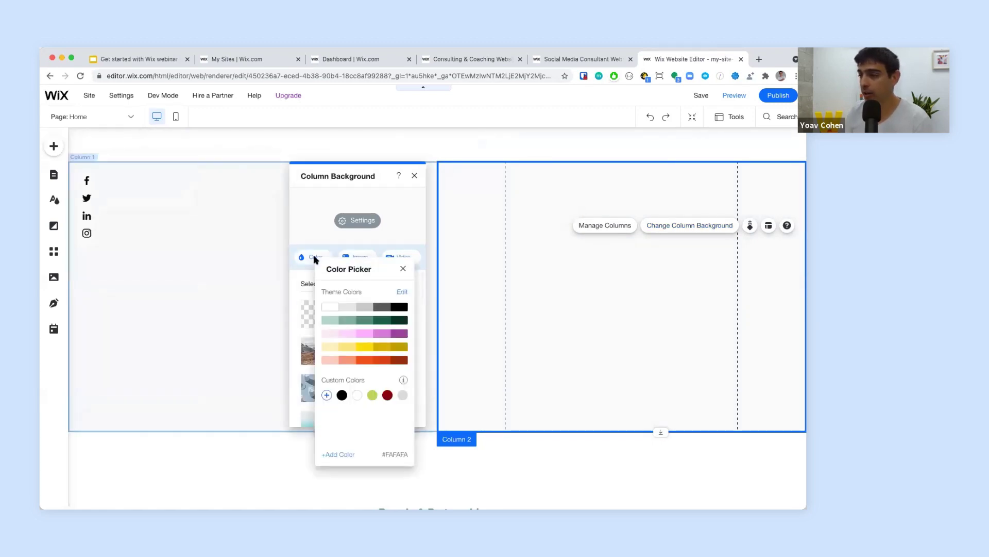
{"action": "left_click", "coordinate": [382, 323]}
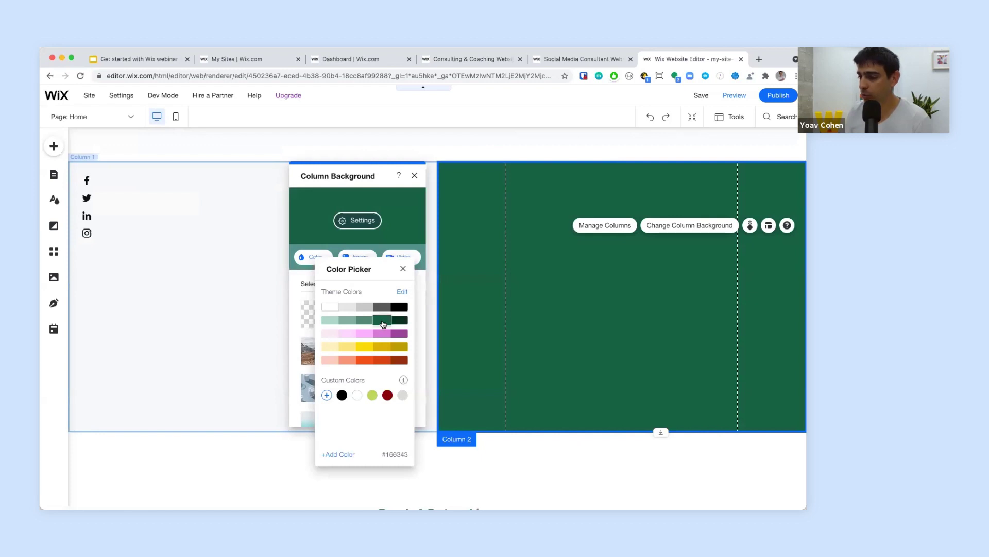
{"action": "left_click", "coordinate": [403, 268]}
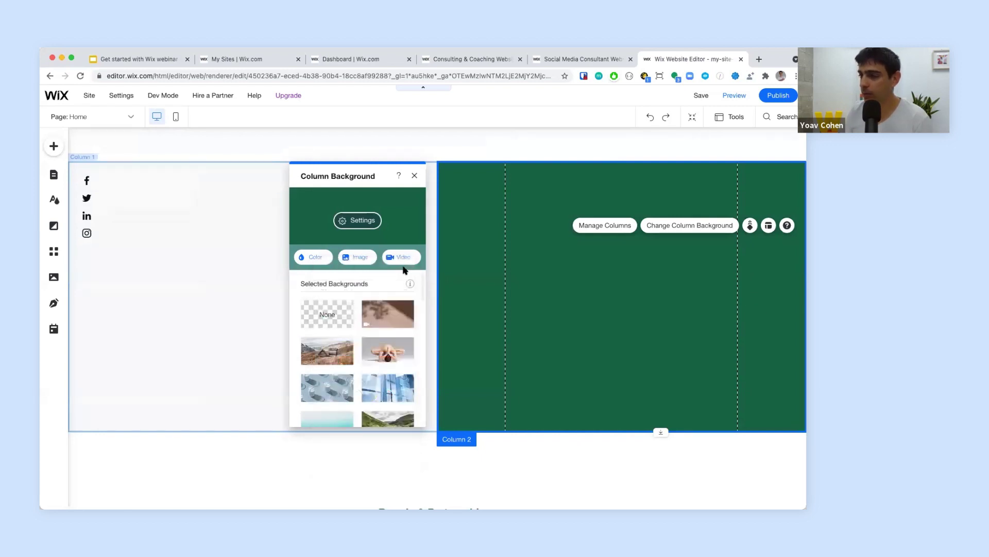
{"action": "left_click", "coordinate": [414, 176]}
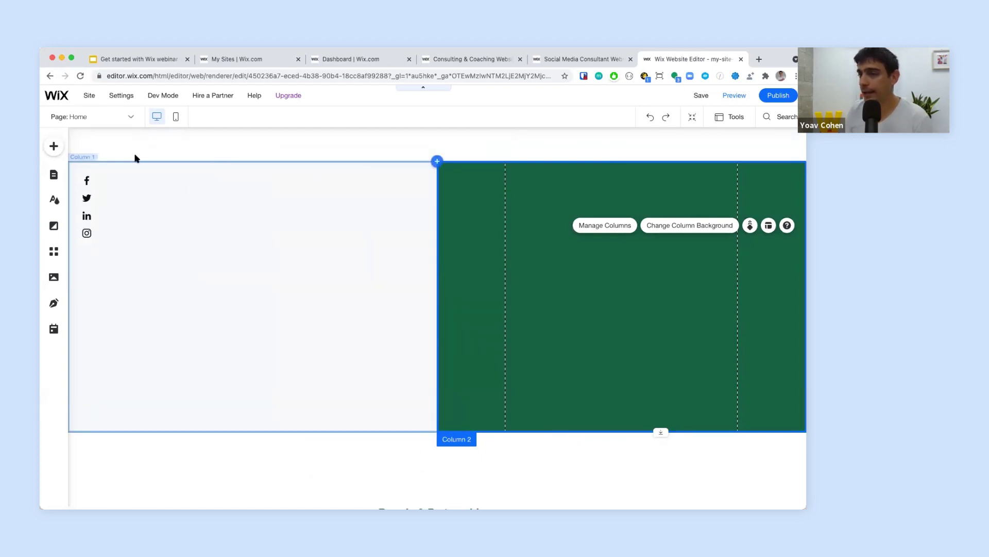
Step: Add the Eating Hamburger picture from the free Wix images to the page
{"action": "left_click", "coordinate": [53, 147]}
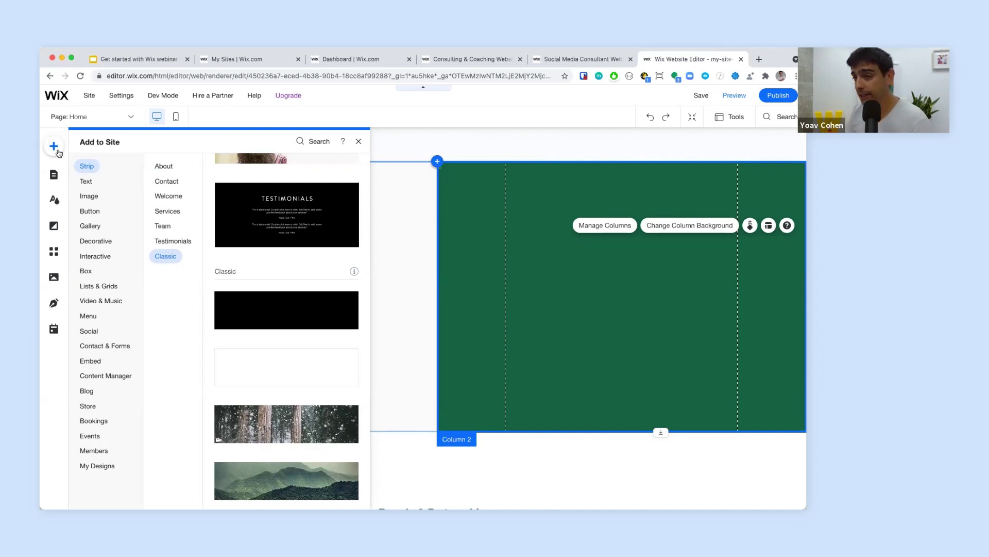
{"action": "mouse_move", "coordinate": [85, 197]}
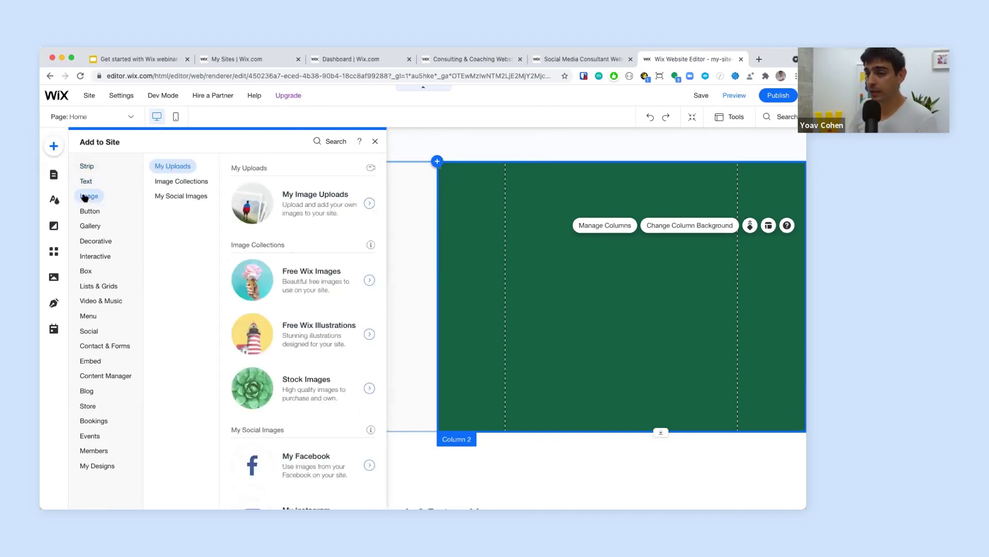
{"action": "left_click", "coordinate": [267, 281]}
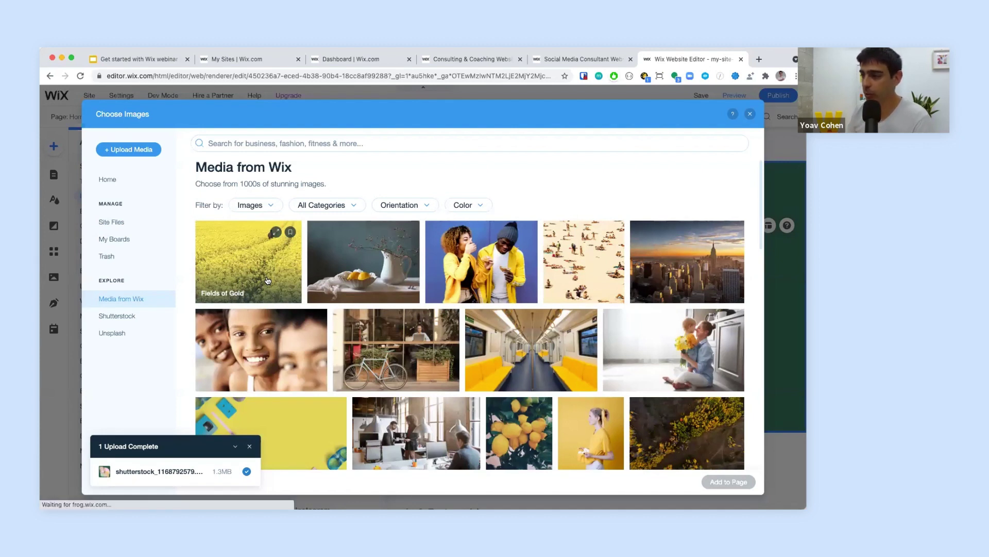
{"action": "left_click", "coordinate": [489, 268]}
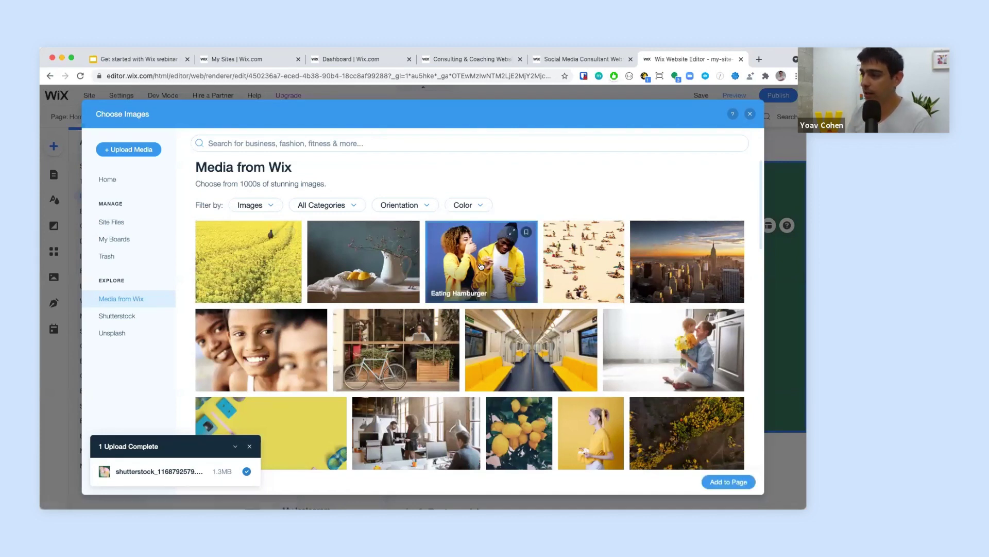
{"action": "left_click", "coordinate": [716, 482]}
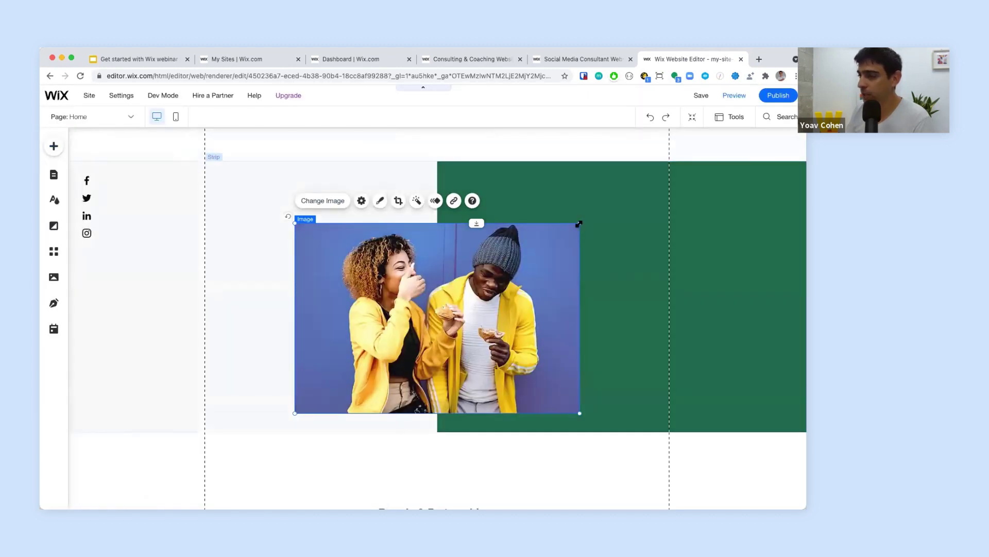
Step: Shrink the Eating Hamburger image and center it inside the green column
{"action": "left_click_drag", "start_coordinate": [579, 224], "coordinate": [468, 292]}
{"action": "left_click_drag", "start_coordinate": [348, 361], "coordinate": [590, 304]}
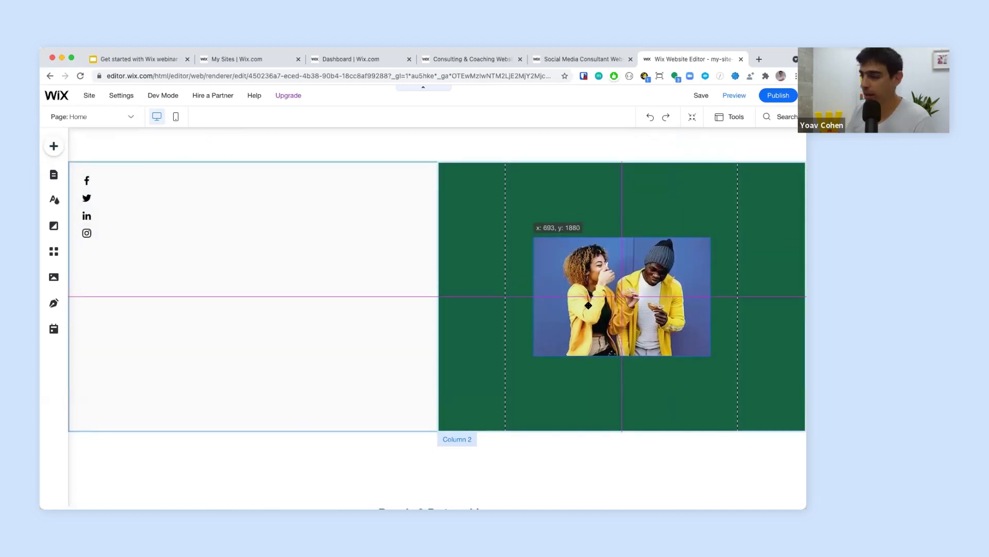
{"action": "left_click_drag", "start_coordinate": [588, 304], "coordinate": [588, 304]}
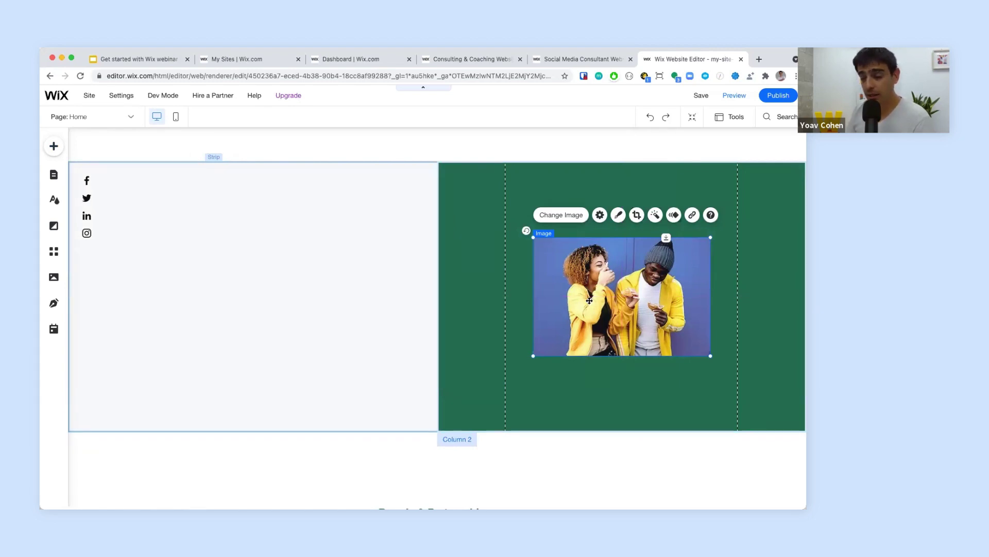
Step: Apply the white Polaroid-style frame with the wider lower border to the image and close the frame designs
{"action": "left_click", "coordinate": [619, 215]}
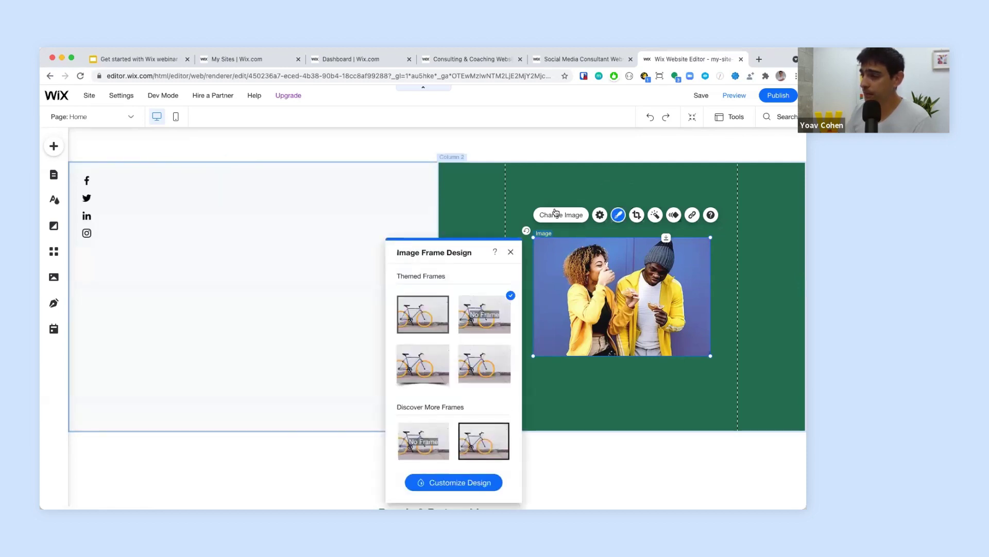
{"action": "scroll", "coordinate": [422, 336], "scroll_direction": "down", "scroll_amount": 1}
{"action": "scroll", "coordinate": [421, 336], "scroll_direction": "down", "scroll_amount": 3}
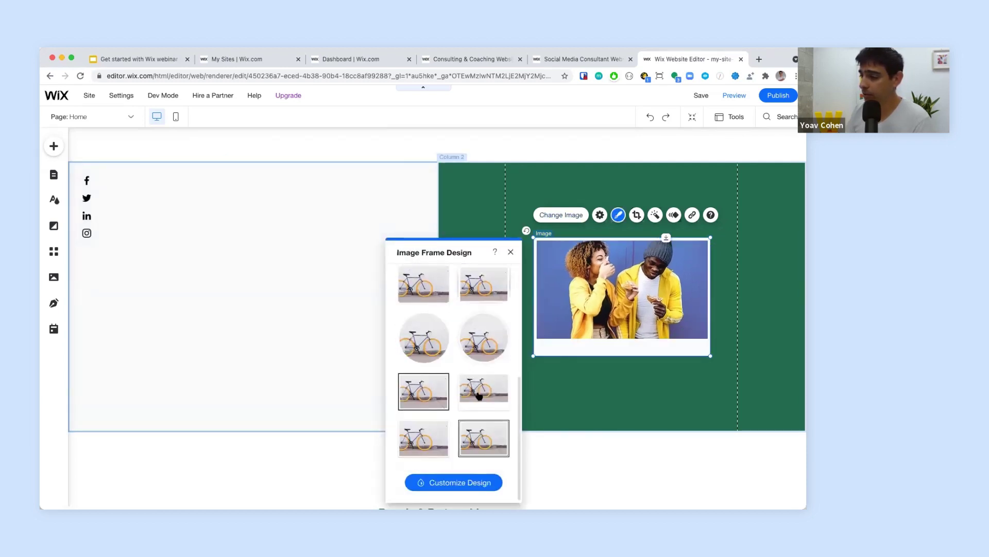
{"action": "left_click", "coordinate": [478, 394]}
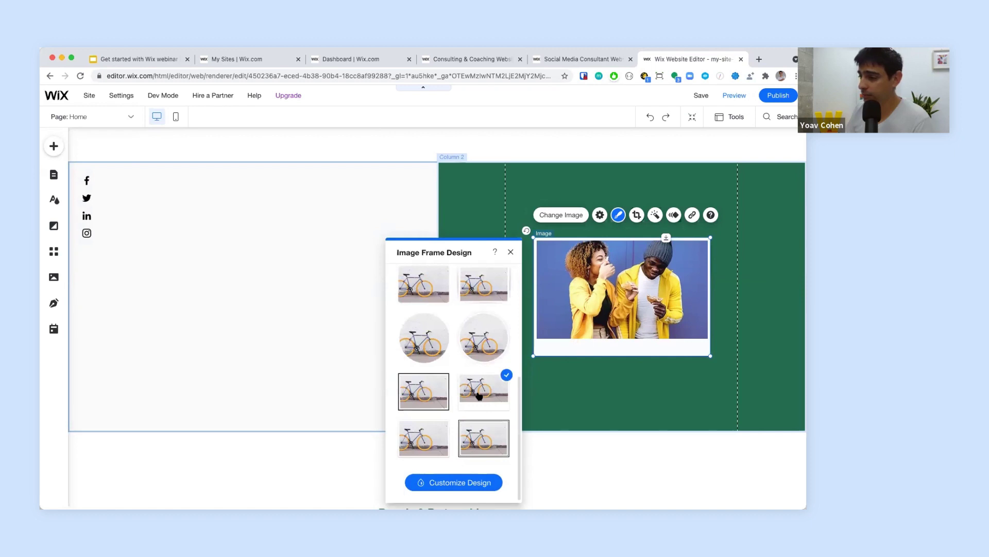
{"action": "left_click", "coordinate": [511, 252]}
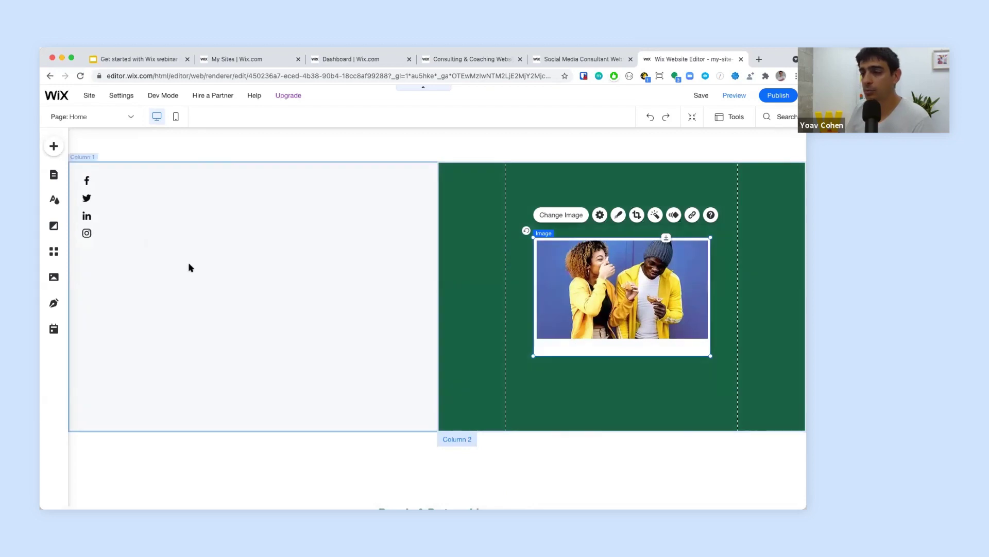
Step: Add a Heading 2 themed text element to the upper part of the empty first column
{"action": "left_click", "coordinate": [253, 242]}
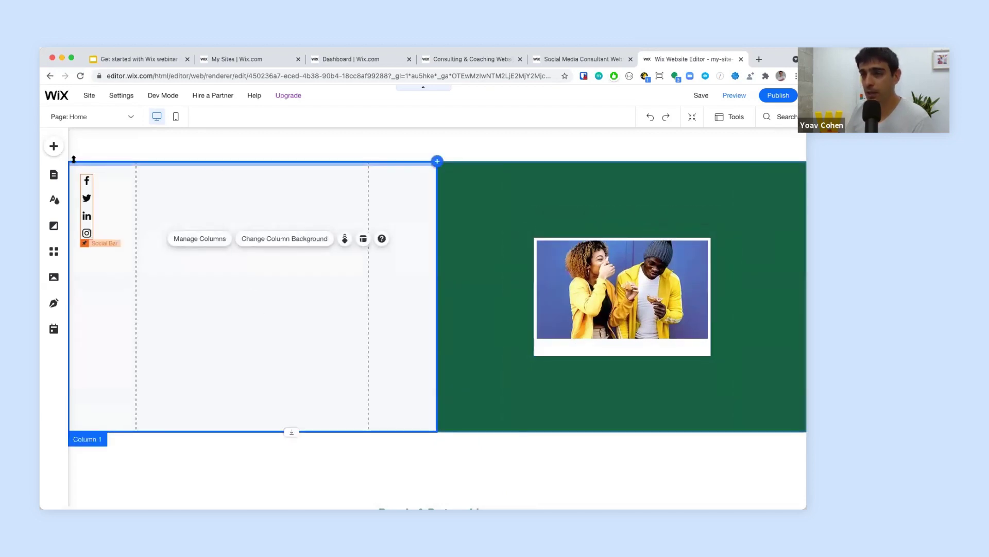
{"action": "left_click", "coordinate": [54, 146]}
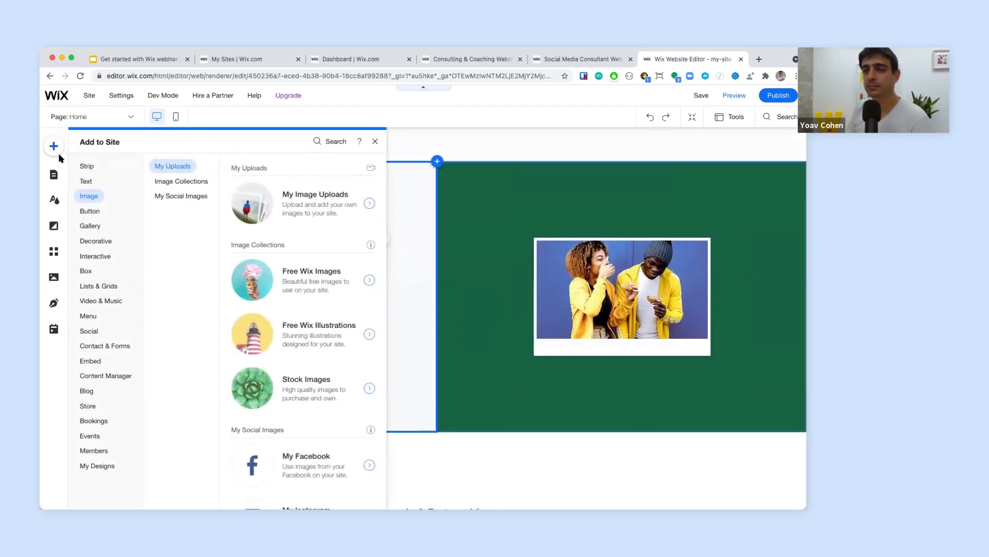
{"action": "left_click", "coordinate": [82, 182]}
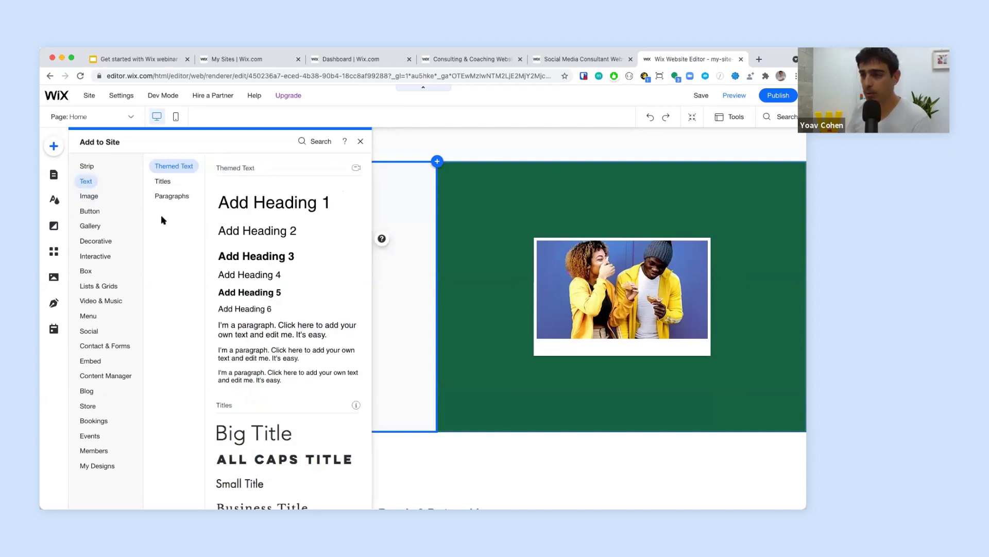
{"action": "left_click_drag", "start_coordinate": [233, 231], "coordinate": [179, 232]}
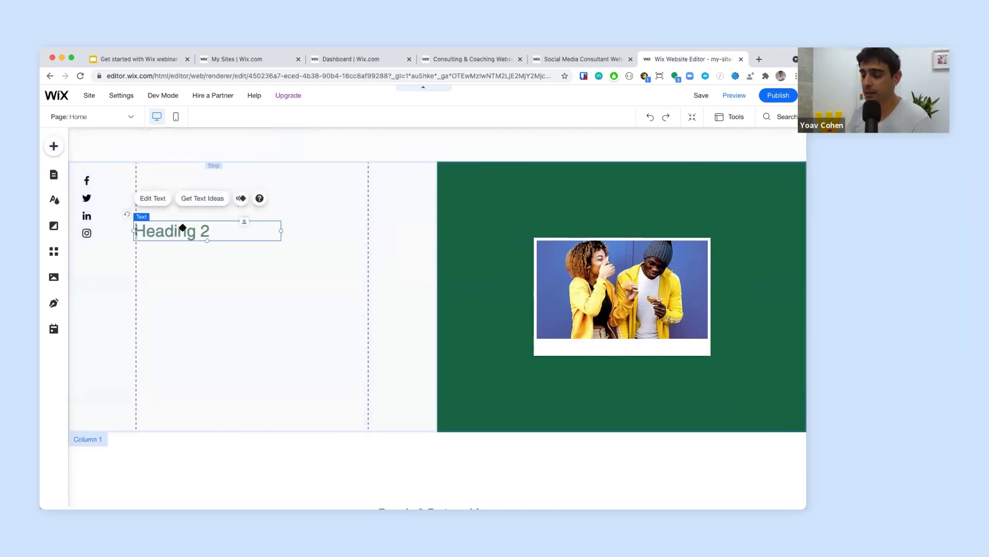
Step: Replace the new heading's placeholder text with "About Us"
{"action": "double_click", "coordinate": [191, 230]}
{"action": "type", "text": "Avout"}
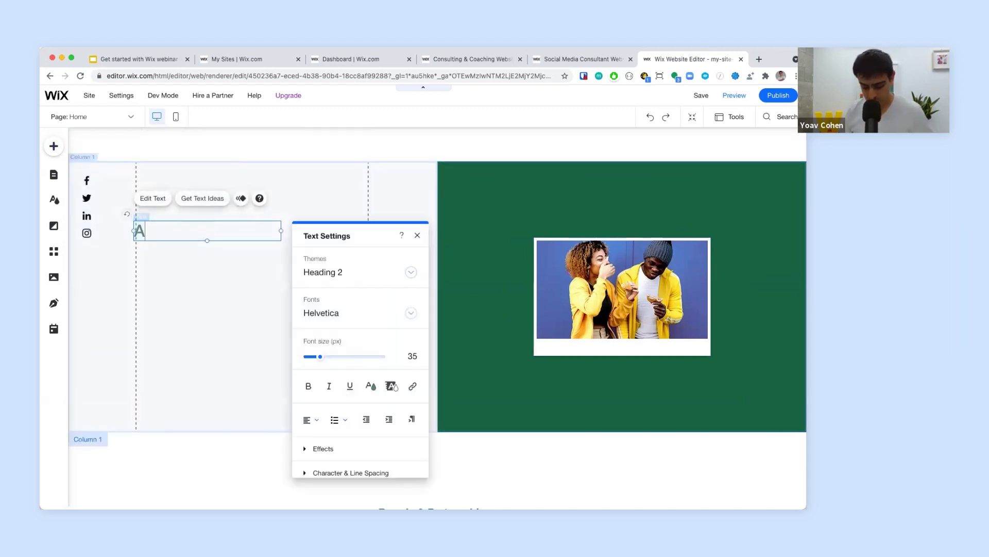
{"action": "key", "text": "BackSpace"}
{"action": "key", "text": "BackSpace"}
{"action": "key", "text": "BackSpace"}
{"action": "key", "text": "BackSpace"}
{"action": "type", "text": "bout Us"}
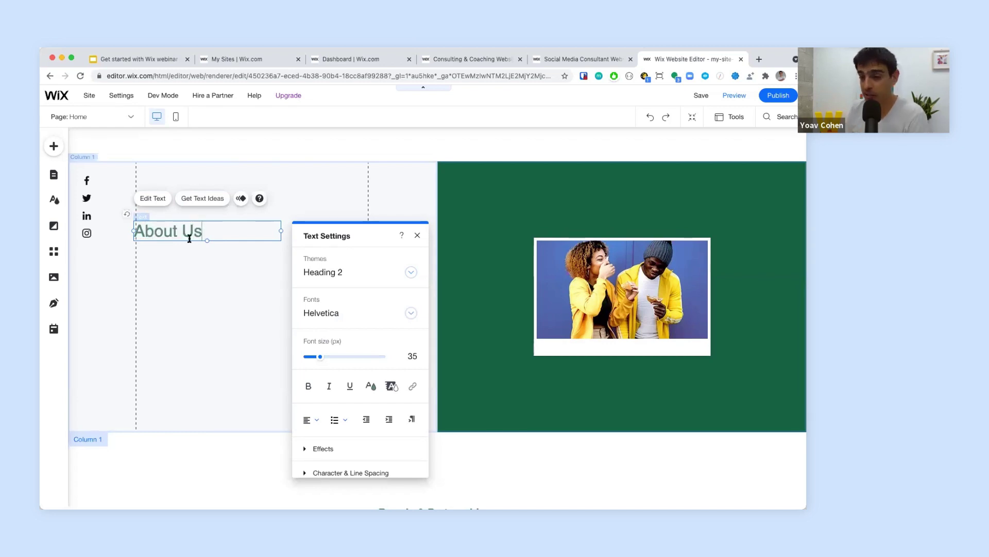
Step: Add a pink themed line beneath the About Us heading and shorten it to a small underline
{"action": "left_click", "coordinate": [181, 272]}
{"action": "left_click", "coordinate": [54, 148]}
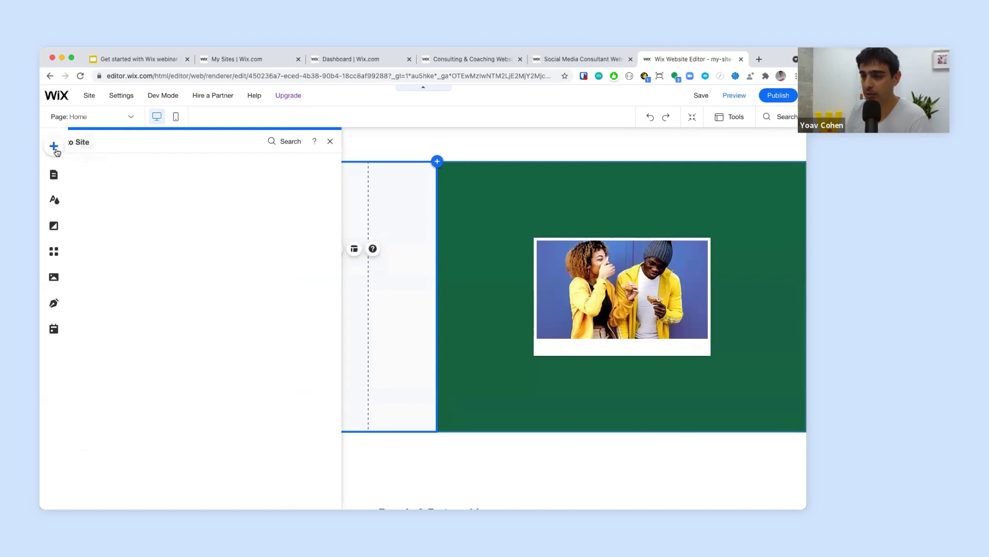
{"action": "left_click", "coordinate": [78, 212]}
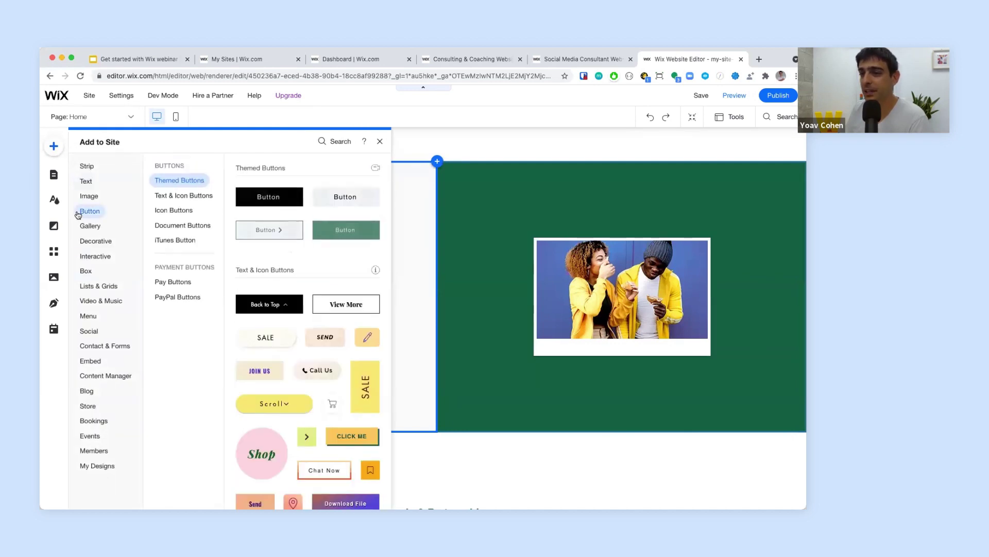
{"action": "left_click", "coordinate": [88, 242]}
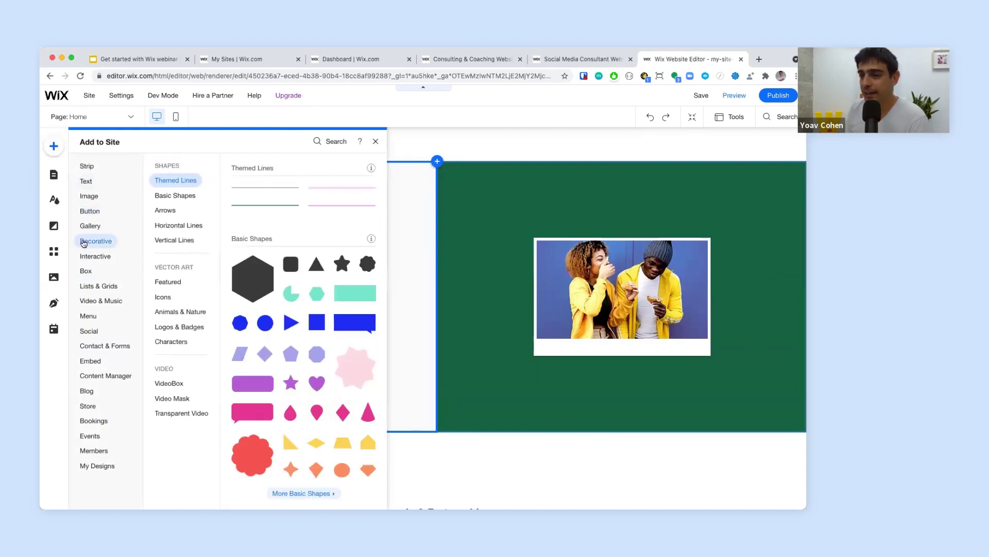
{"action": "left_click_drag", "start_coordinate": [333, 210], "coordinate": [187, 251]}
{"action": "left_click_drag", "start_coordinate": [269, 251], "coordinate": [173, 250]}
Step: Change the heading in the first column to read "About Me"
{"action": "left_click", "coordinate": [197, 232]}
{"action": "double_click", "coordinate": [194, 231]}
{"action": "double_click", "coordinate": [187, 236]}
{"action": "type", "text": "Me"}
{"action": "left_click", "coordinate": [172, 277]}
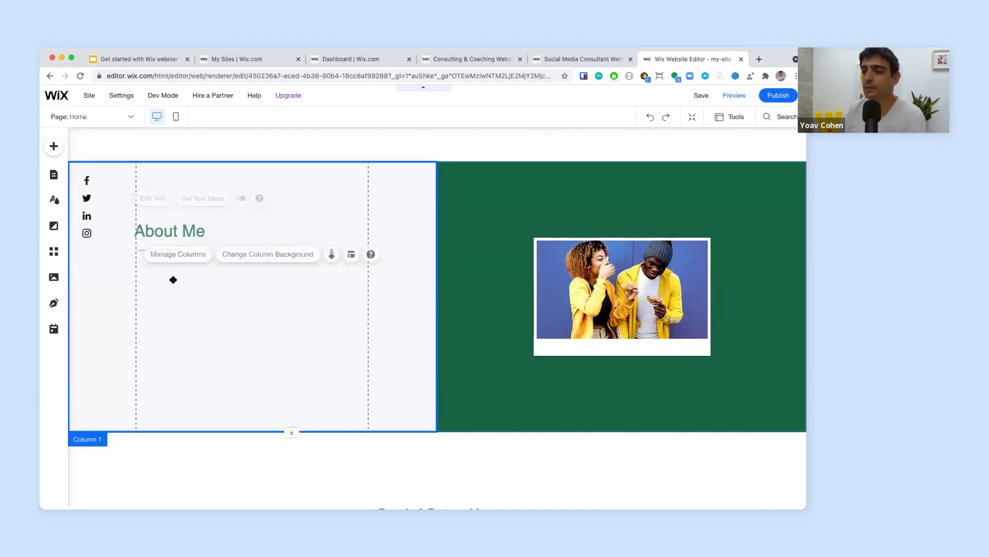
Step: Add a Paragraph 1 themed text element below the pink line and widen its text box
{"action": "left_click", "coordinate": [54, 147]}
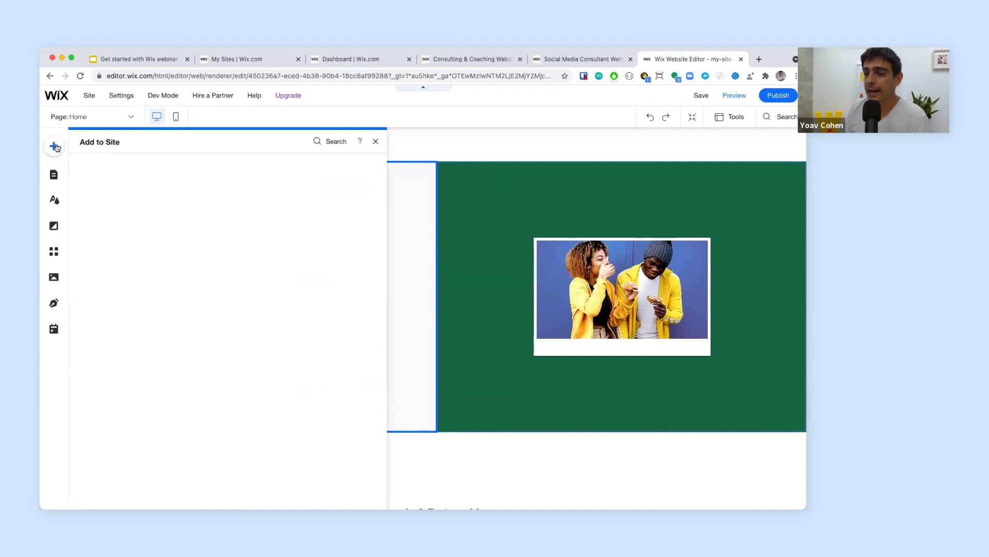
{"action": "left_click", "coordinate": [88, 182]}
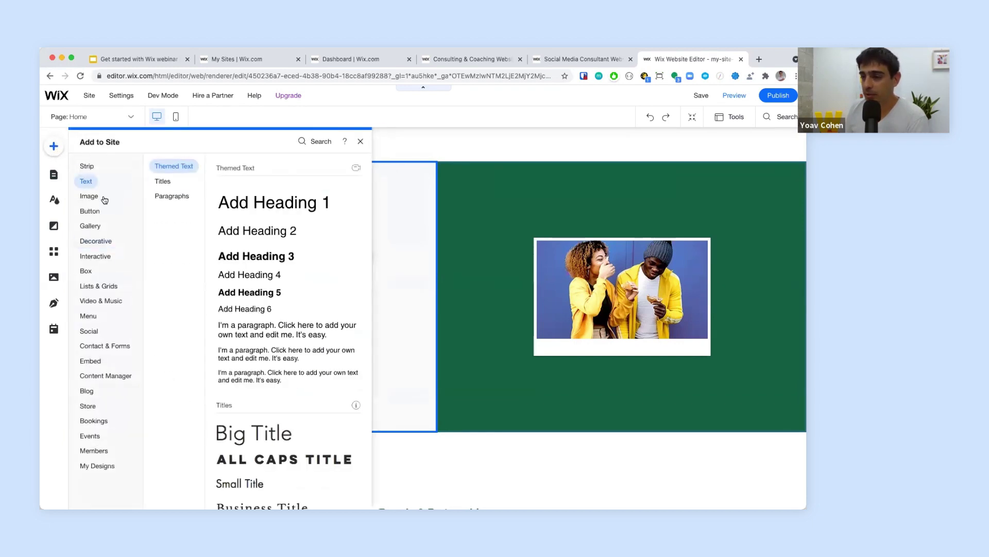
{"action": "left_click_drag", "start_coordinate": [241, 331], "coordinate": [162, 275]}
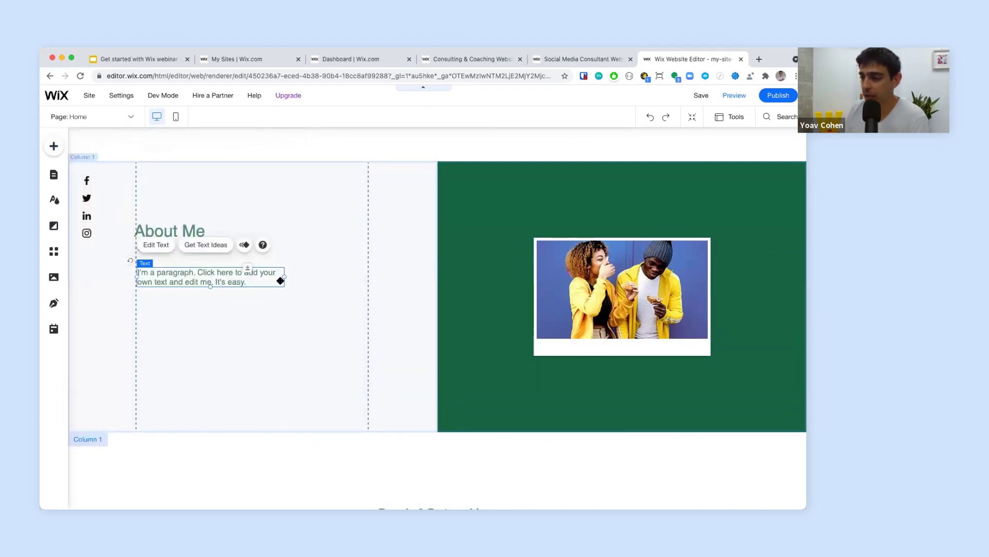
{"action": "left_click_drag", "start_coordinate": [285, 278], "coordinate": [339, 277]}
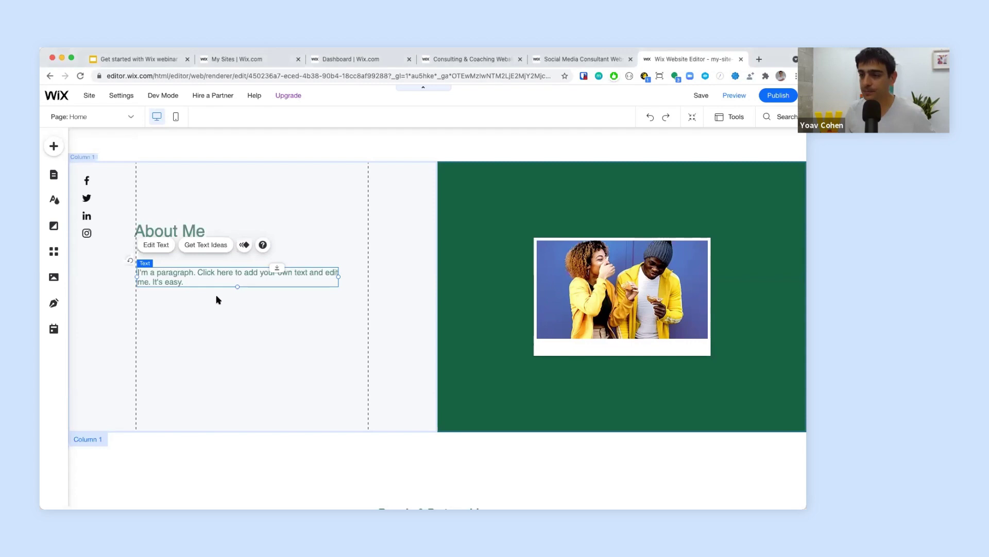
Step: Replace the paragraph's placeholder with the agency description beginning "We're passionate about helping brands find their creative voice"
{"action": "double_click", "coordinate": [195, 278]}
{"action": "type", "text": "We're passionate about helping brands find their creative voice. Founded in 2015, our one-stop Digital Marketing Agency aims to help our clients thrive in a changing omni-channel world and leverage their unique strengths to build a personalized roadmap to success. We're here to make your life easier — talk to us about how we can help."}
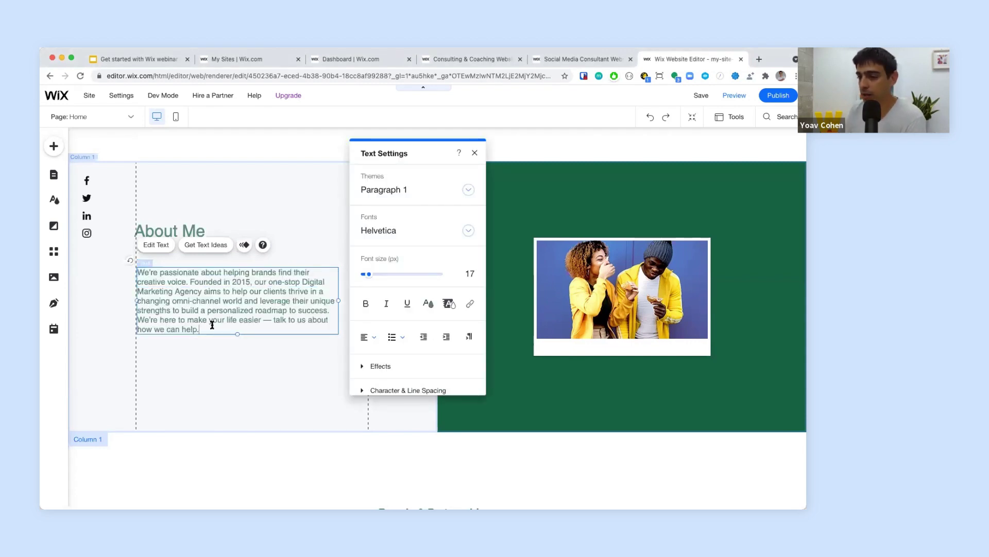
{"action": "left_click", "coordinate": [202, 357]}
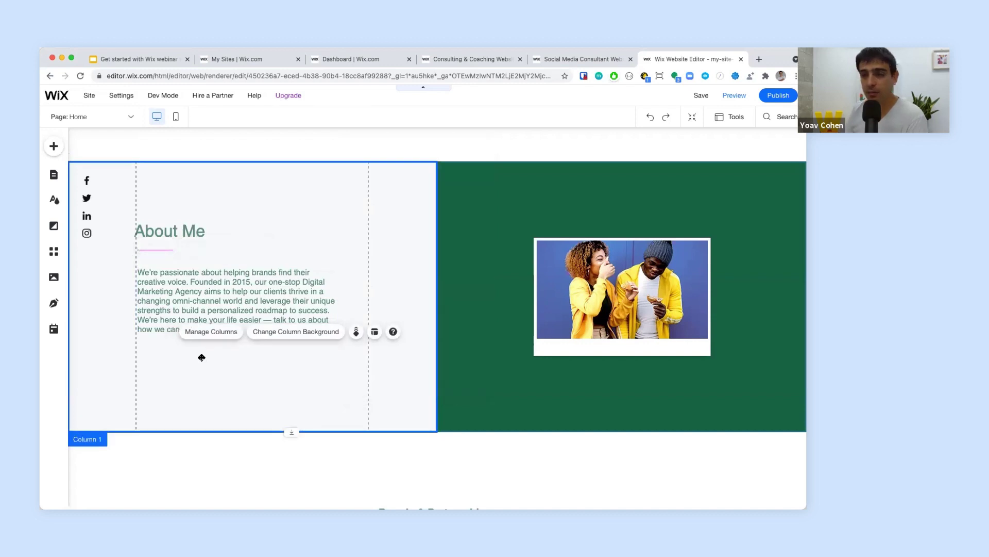
Step: Add the outlined themed button with an arrow below the paragraph and label it "Read More"
{"action": "left_click", "coordinate": [54, 148]}
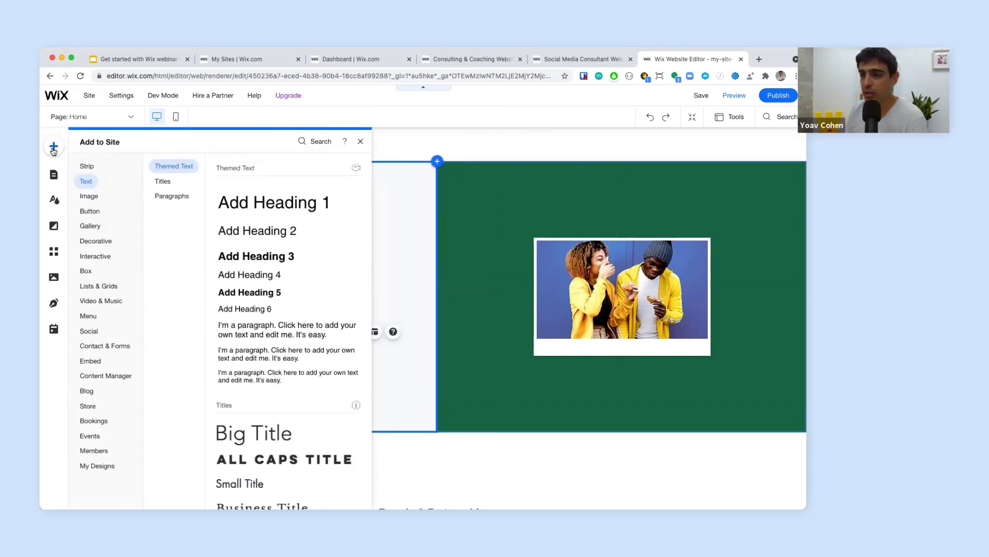
{"action": "mouse_move", "coordinate": [89, 211]}
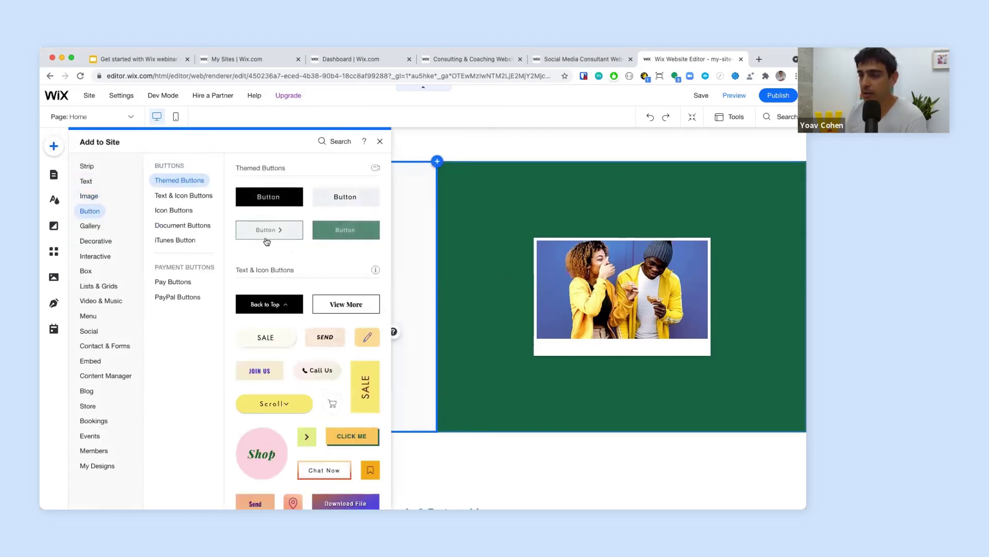
{"action": "left_click_drag", "start_coordinate": [360, 245], "coordinate": [164, 357]}
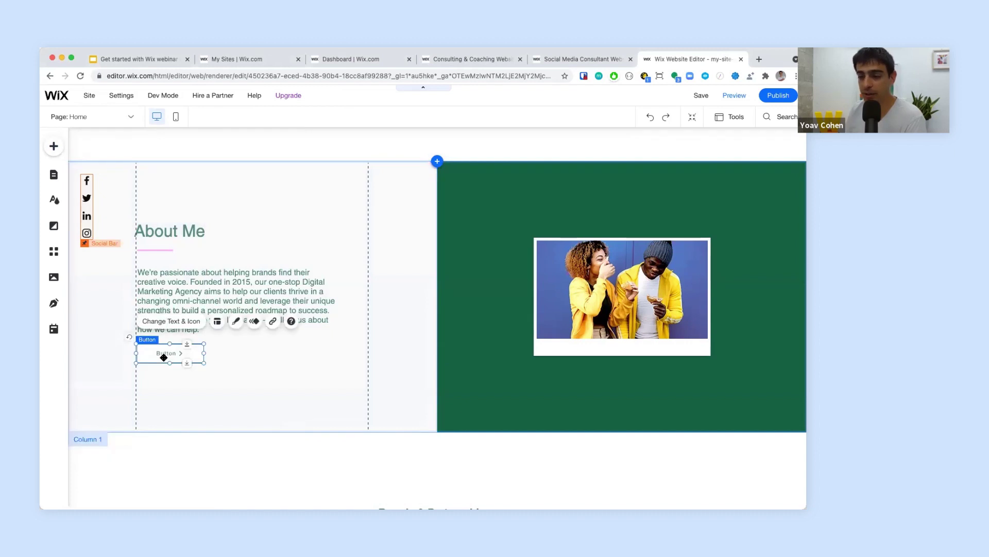
{"action": "left_click", "coordinate": [184, 322]}
{"action": "type", "text": "Read More"}
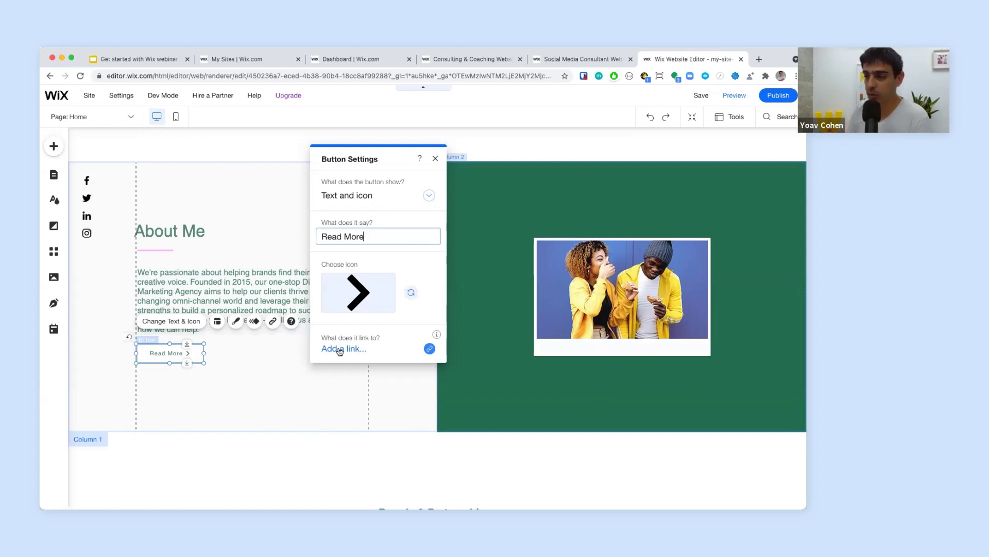
{"action": "left_click", "coordinate": [301, 389]}
Step: Add a new site page from the Grid template in the About category and keep "About" as its name
{"action": "scroll", "coordinate": [302, 391], "scroll_direction": "down", "scroll_amount": 5}
{"action": "scroll", "coordinate": [302, 392], "scroll_direction": "up", "scroll_amount": 8}
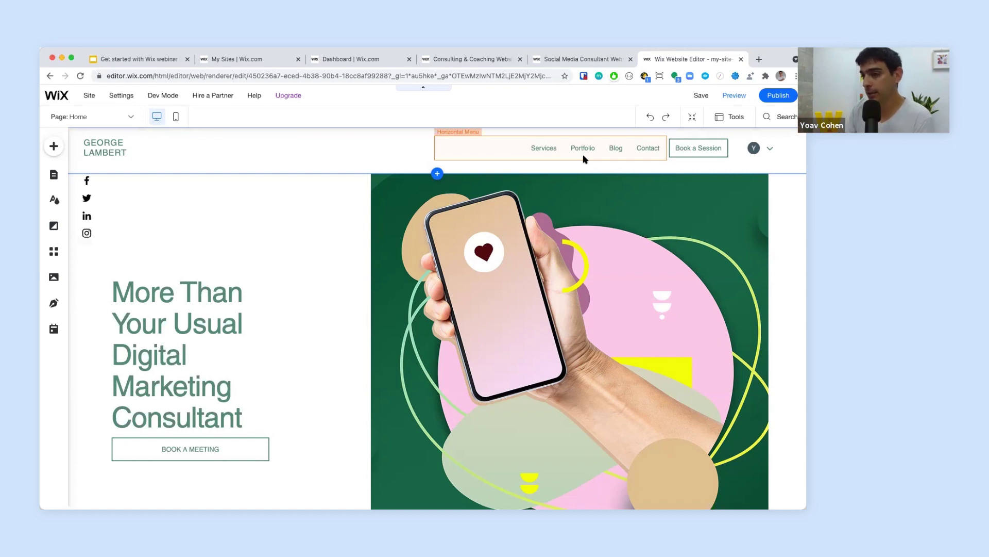
{"action": "left_click", "coordinate": [55, 174]}
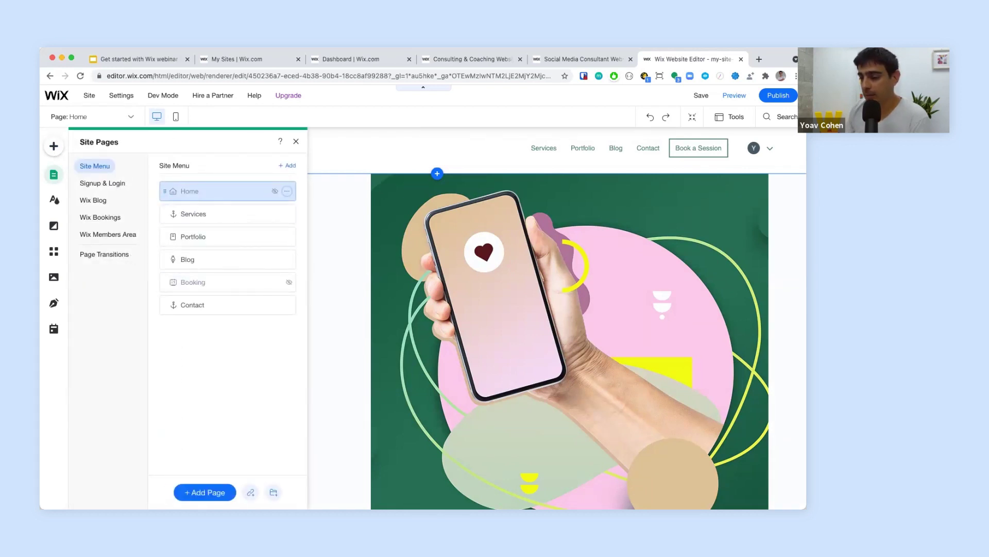
{"action": "left_click", "coordinate": [204, 492]}
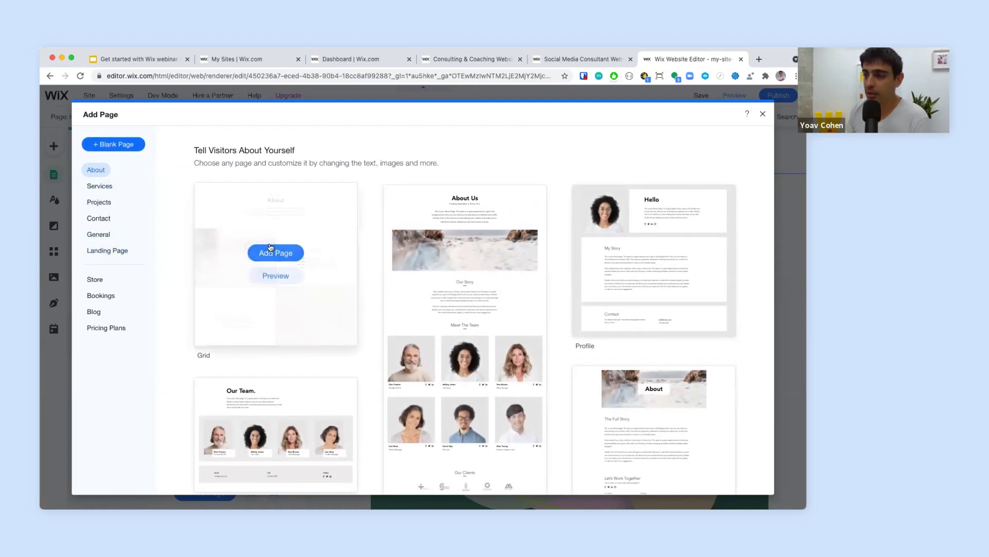
{"action": "left_click", "coordinate": [270, 253]}
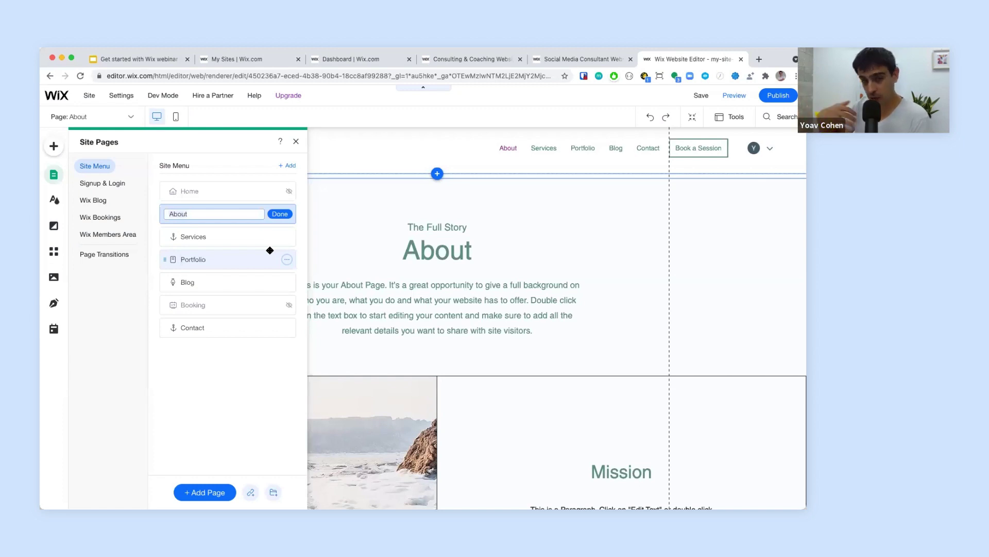
{"action": "left_click", "coordinate": [287, 218]}
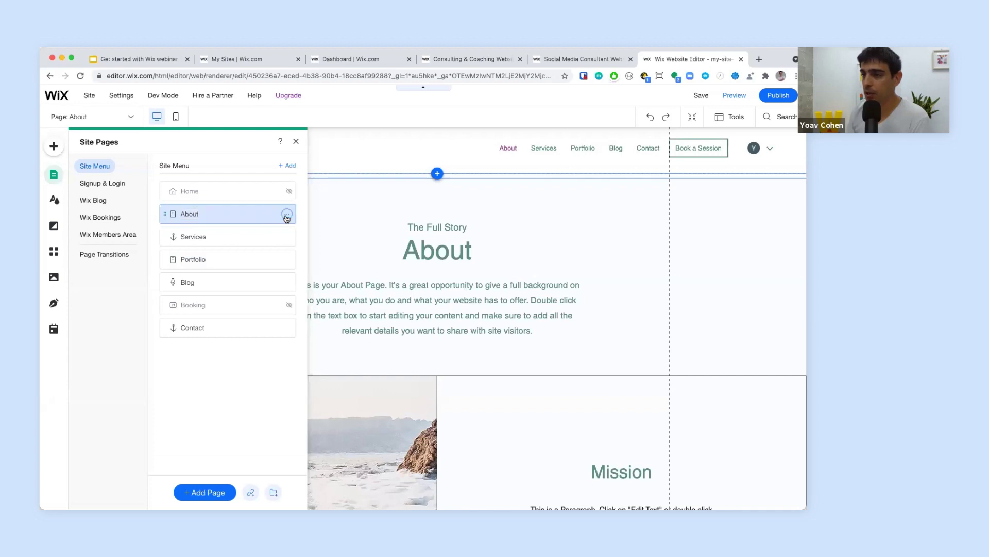
Step: Move the About page between Portfolio and Blog in the site menu, and return to the Home page
{"action": "left_click_drag", "start_coordinate": [163, 212], "coordinate": [163, 259]}
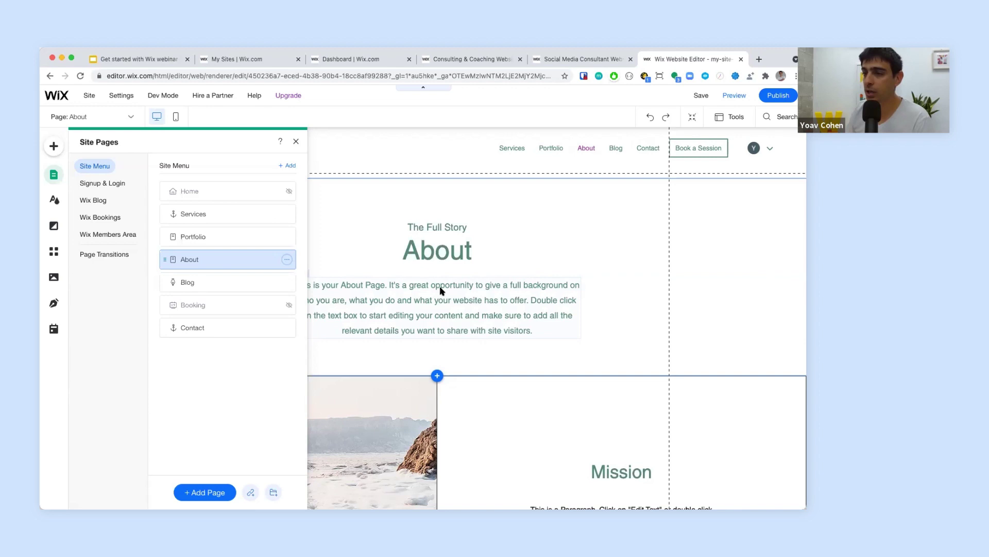
{"action": "left_click", "coordinate": [187, 190]}
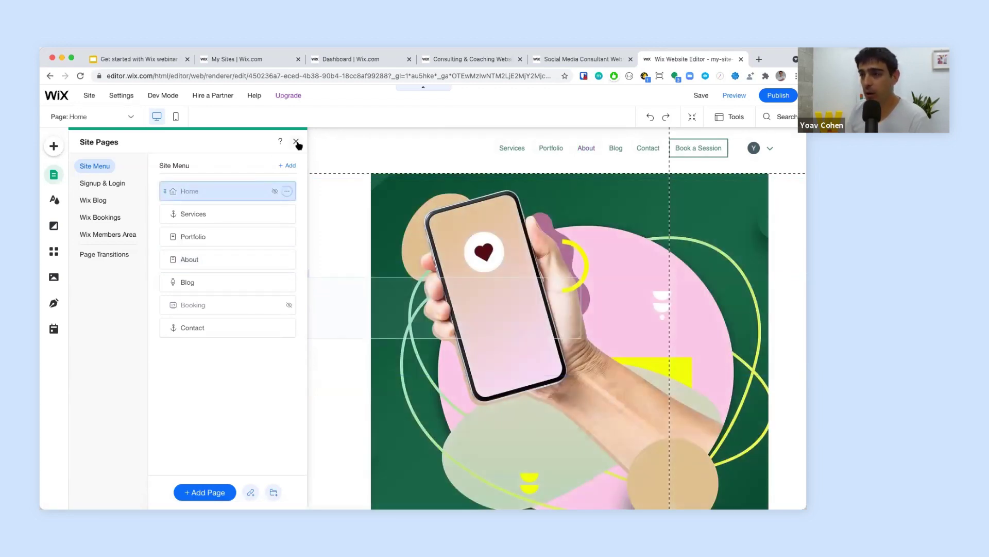
{"action": "left_click", "coordinate": [296, 142]}
Step: Open the link settings of the Read More button and choose the About page as the link target
{"action": "scroll", "coordinate": [239, 376], "scroll_direction": "down", "scroll_amount": 5}
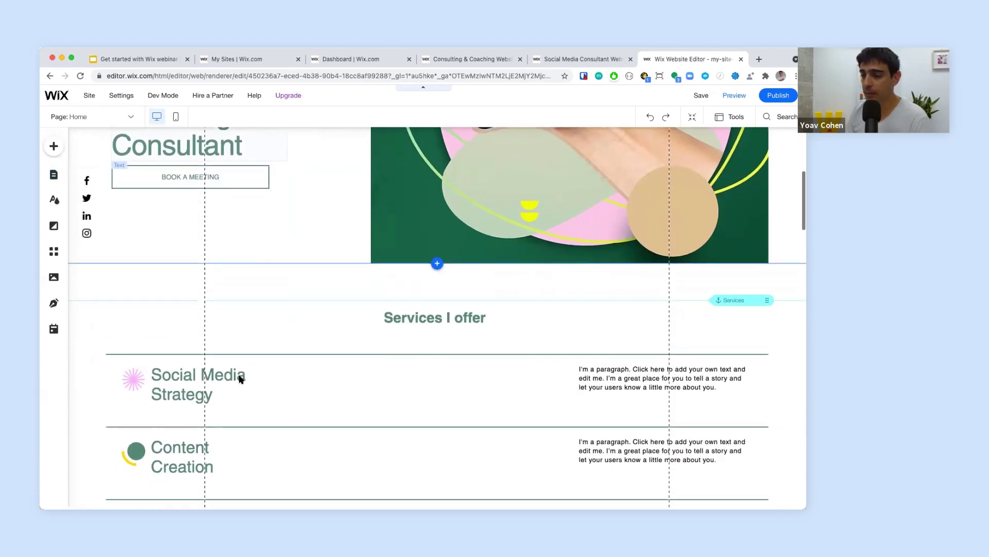
{"action": "scroll", "coordinate": [239, 377], "scroll_direction": "down", "scroll_amount": 3}
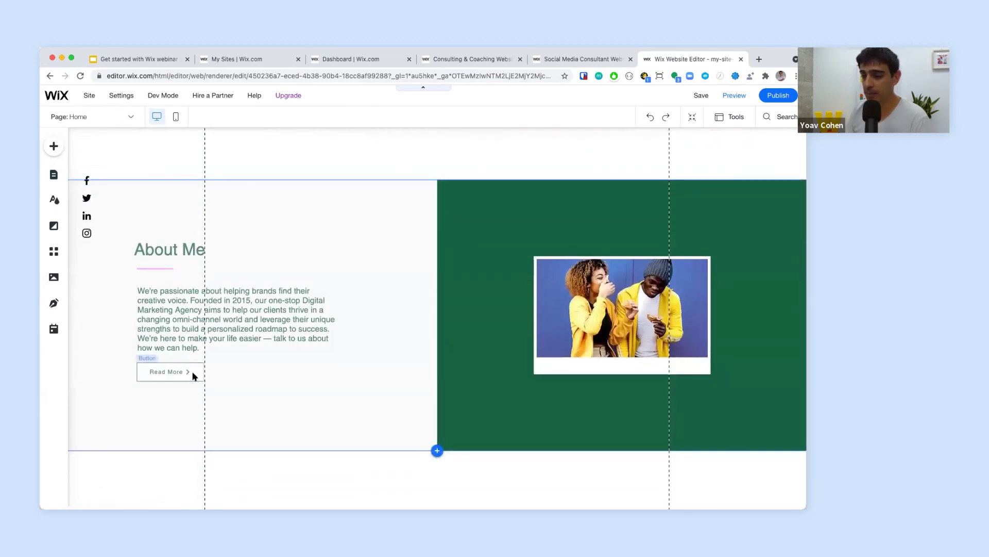
{"action": "left_click", "coordinate": [195, 376]}
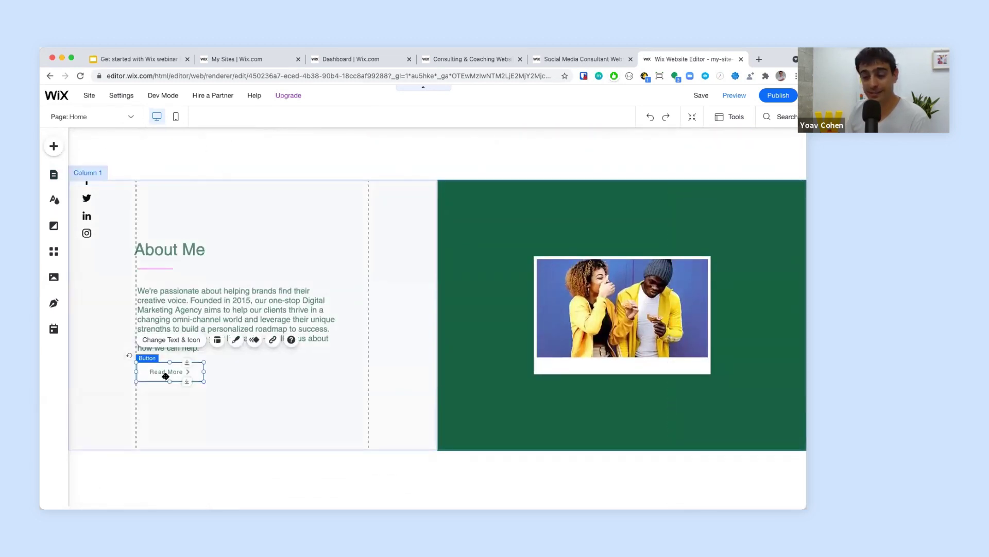
{"action": "left_click", "coordinate": [273, 339]}
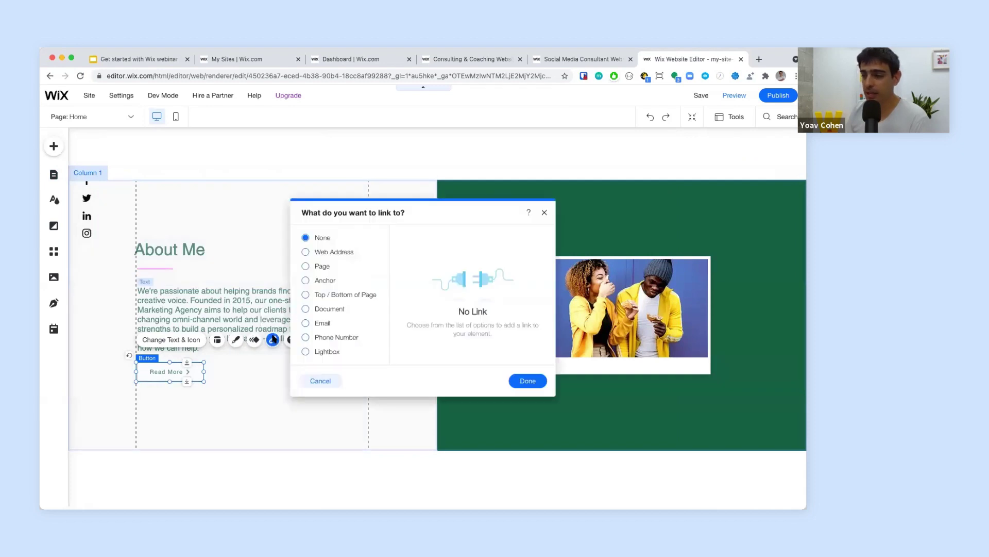
{"action": "left_click", "coordinate": [320, 269]}
{"action": "left_click", "coordinate": [440, 252]}
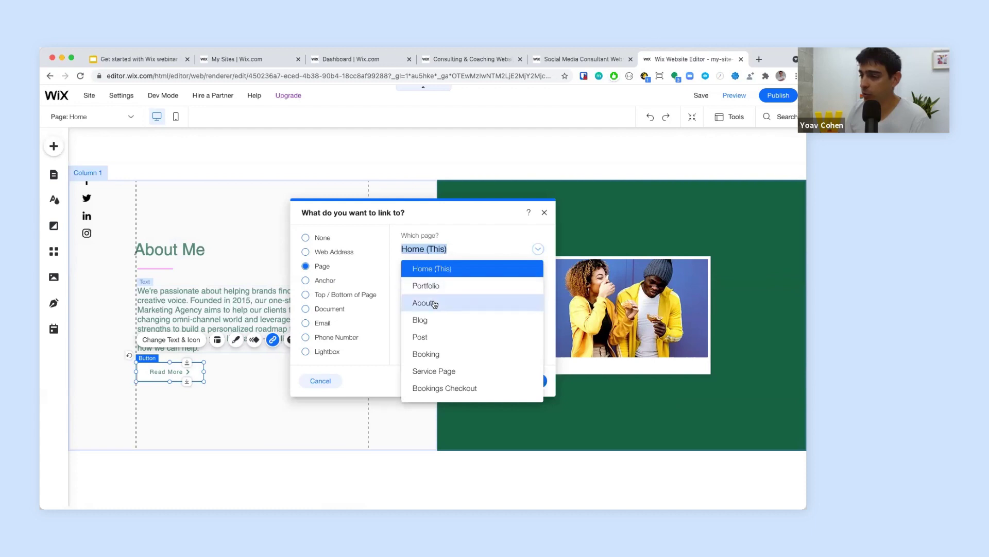
{"action": "left_click", "coordinate": [483, 300]}
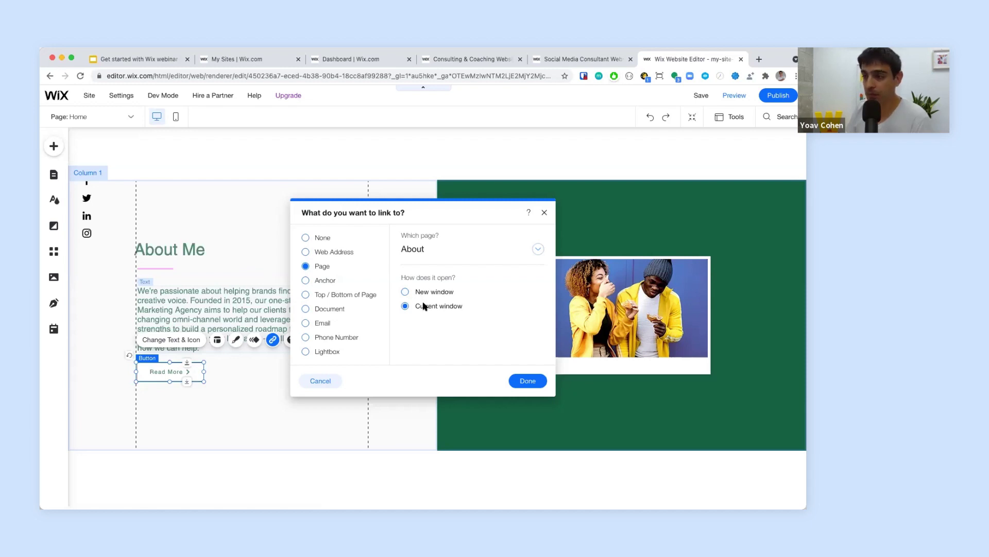
{"action": "left_click", "coordinate": [333, 252]}
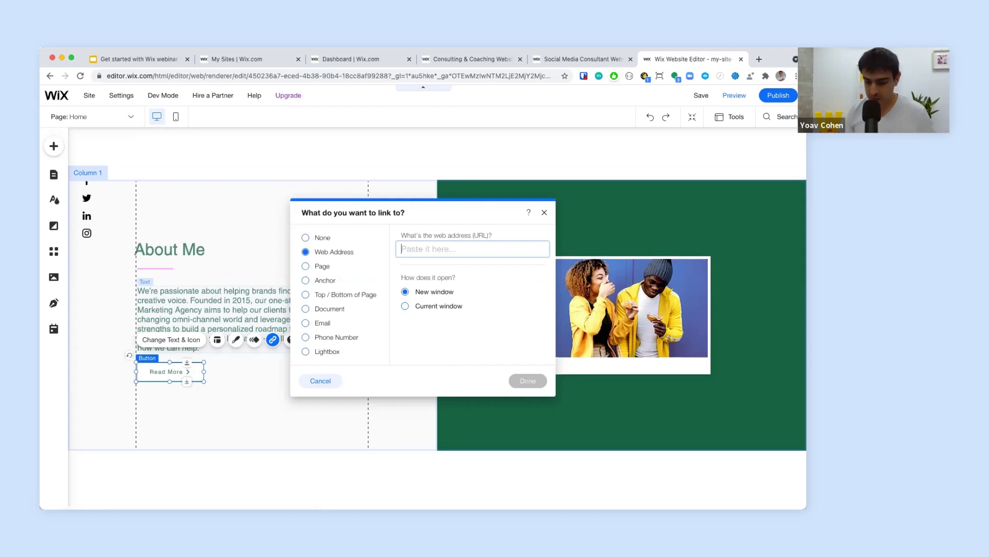
{"action": "type", "text": "www.wix.com"}
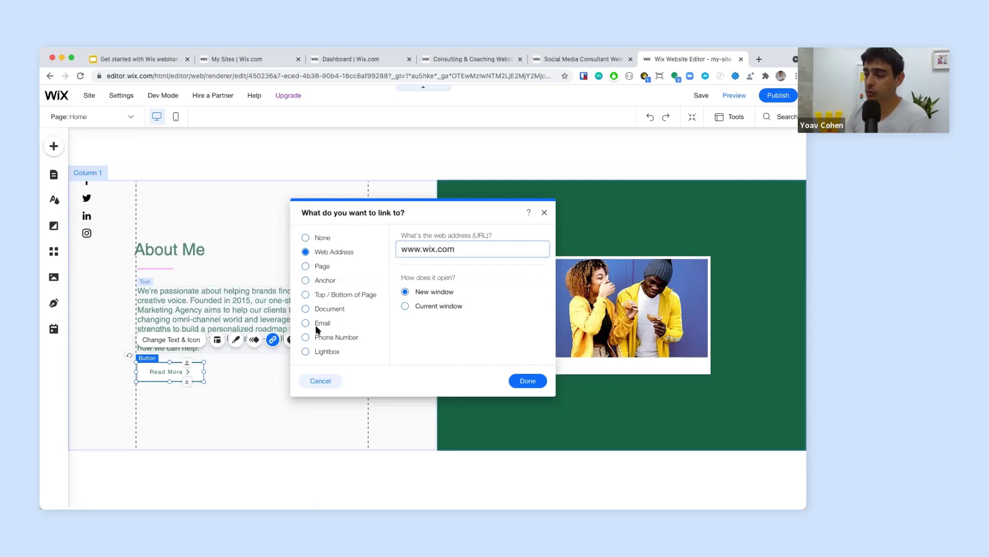
{"action": "scroll", "coordinate": [318, 330], "scroll_direction": "up", "scroll_amount": 5}
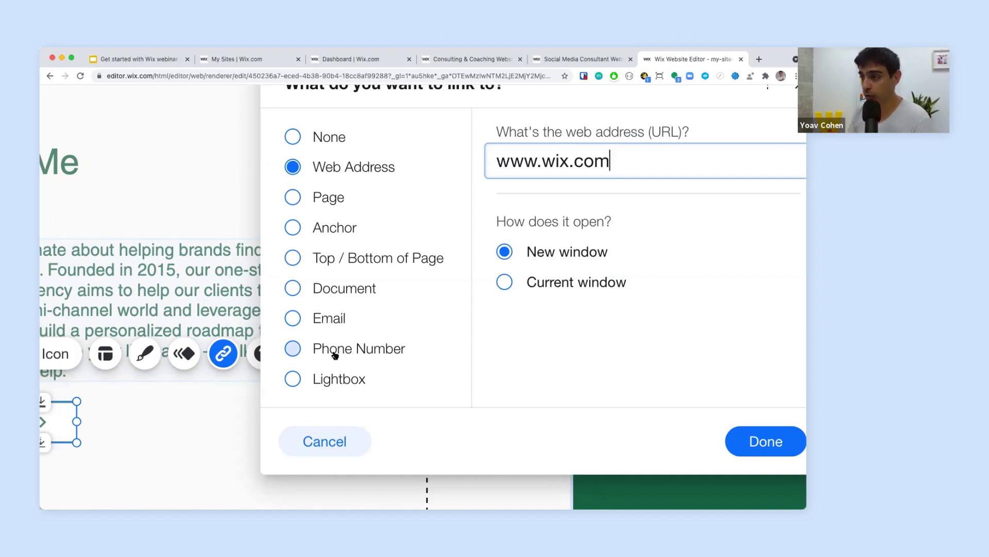
Step: Switch the button's link back to the About page, opening in the current window, and save the link
{"action": "left_click", "coordinate": [332, 200]}
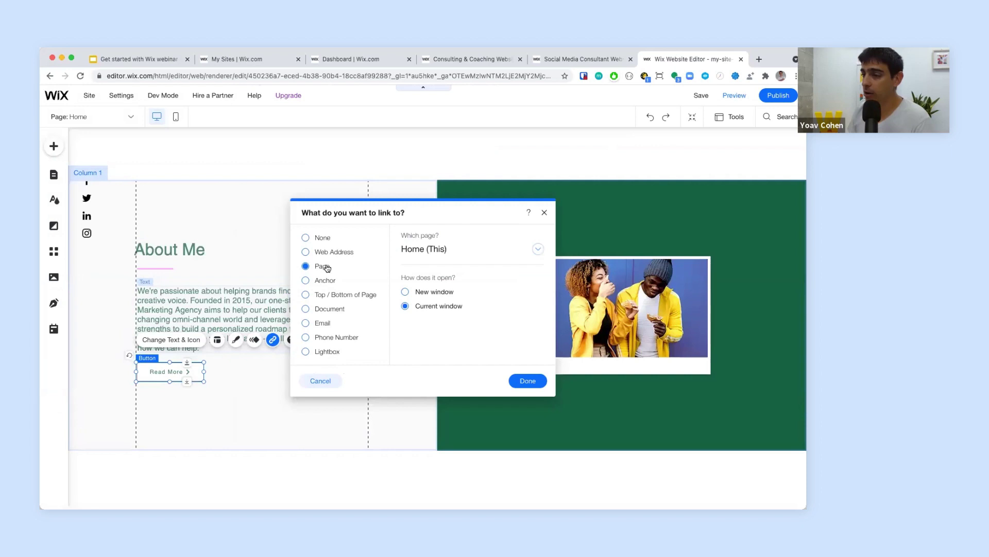
{"action": "left_click", "coordinate": [420, 252]}
{"action": "left_click", "coordinate": [418, 304]}
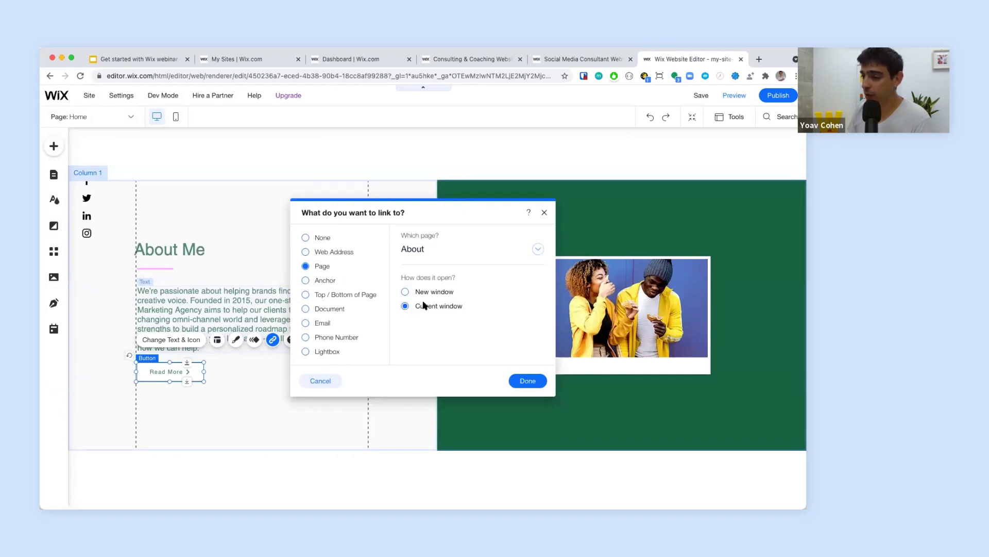
{"action": "left_click", "coordinate": [524, 382]}
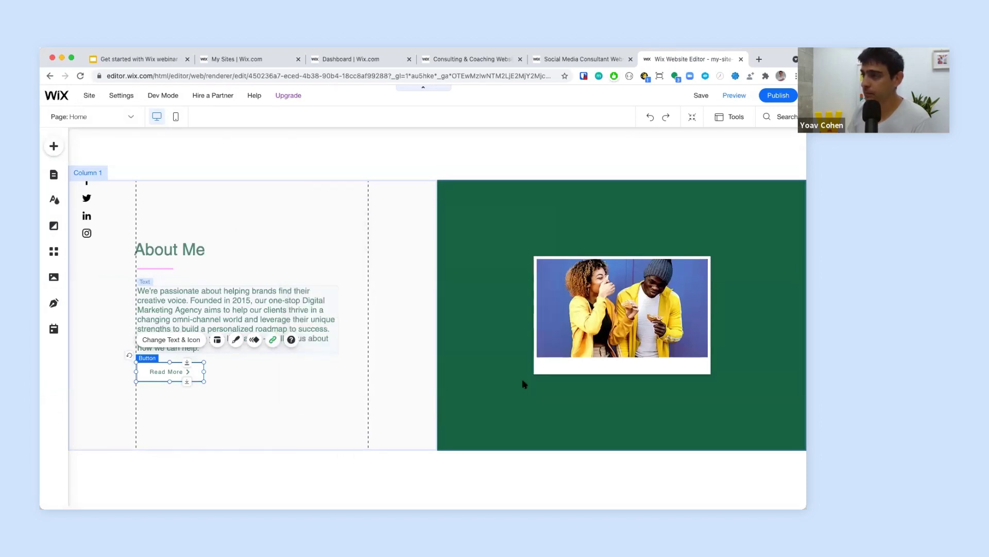
Step: Preview the site, test that the Read More button in the About Me strip leads to the About page, and return to editing
{"action": "left_click", "coordinate": [732, 100]}
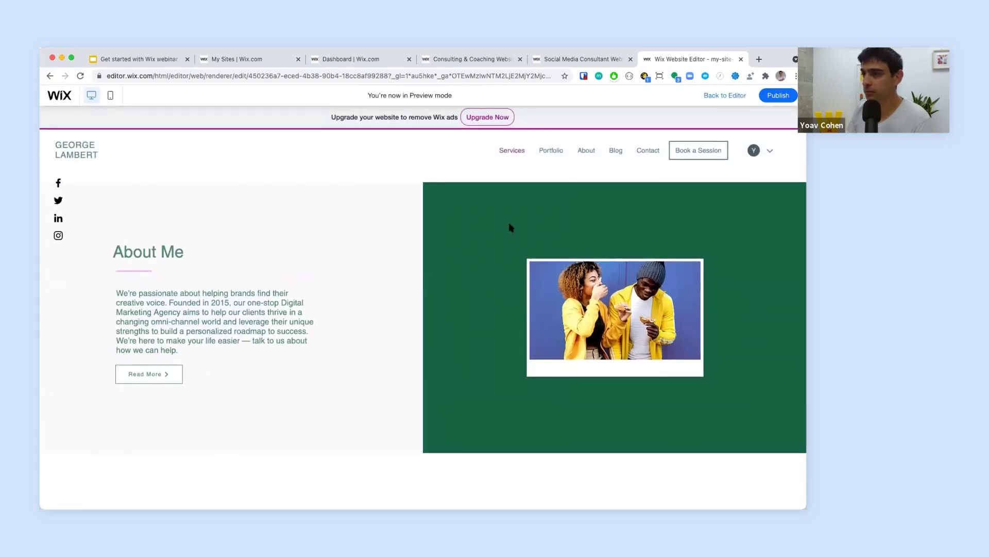
{"action": "scroll", "coordinate": [284, 287], "scroll_direction": "up", "scroll_amount": 5}
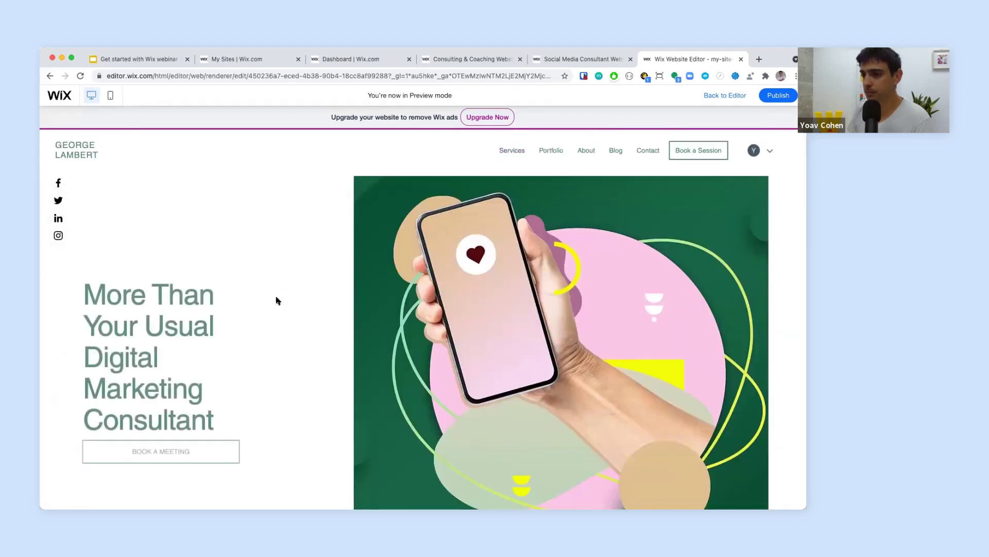
{"action": "scroll", "coordinate": [259, 256], "scroll_direction": "down", "scroll_amount": 5}
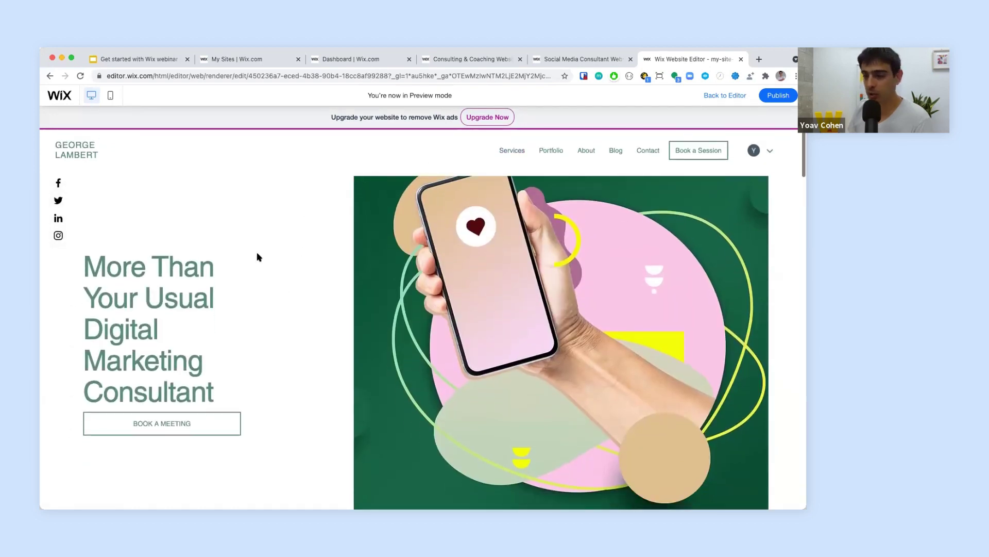
{"action": "scroll", "coordinate": [259, 257], "scroll_direction": "down", "scroll_amount": 6}
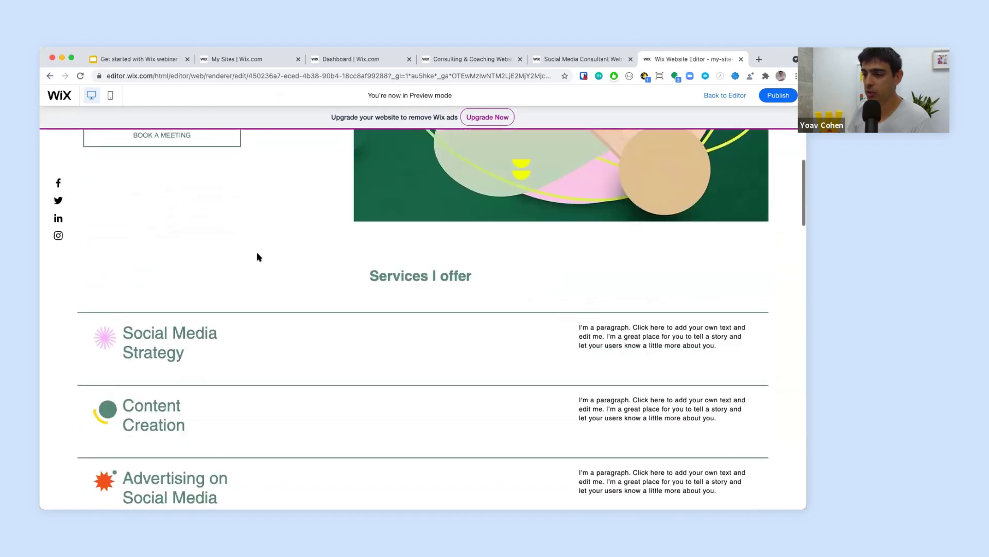
{"action": "scroll", "coordinate": [259, 257], "scroll_direction": "down", "scroll_amount": 4}
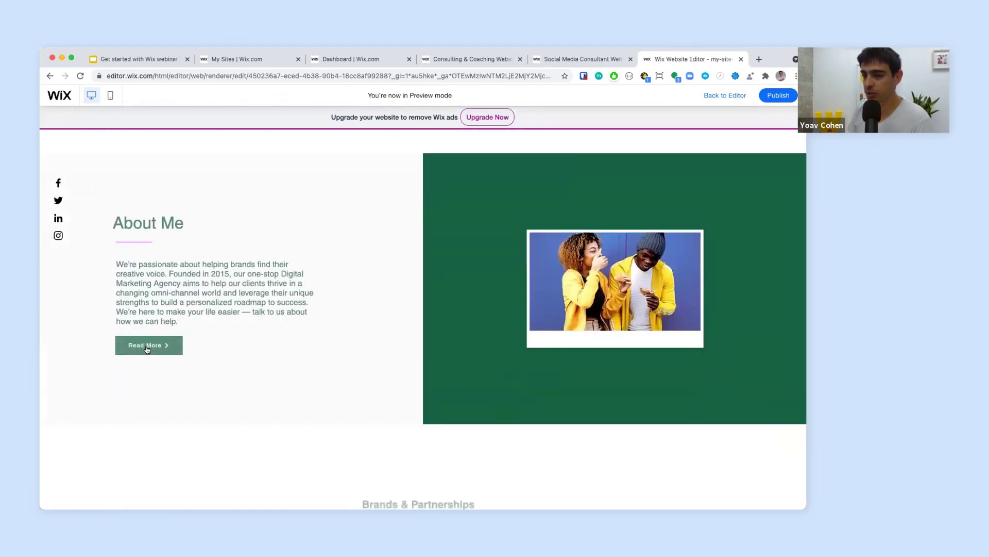
{"action": "left_click", "coordinate": [147, 346]}
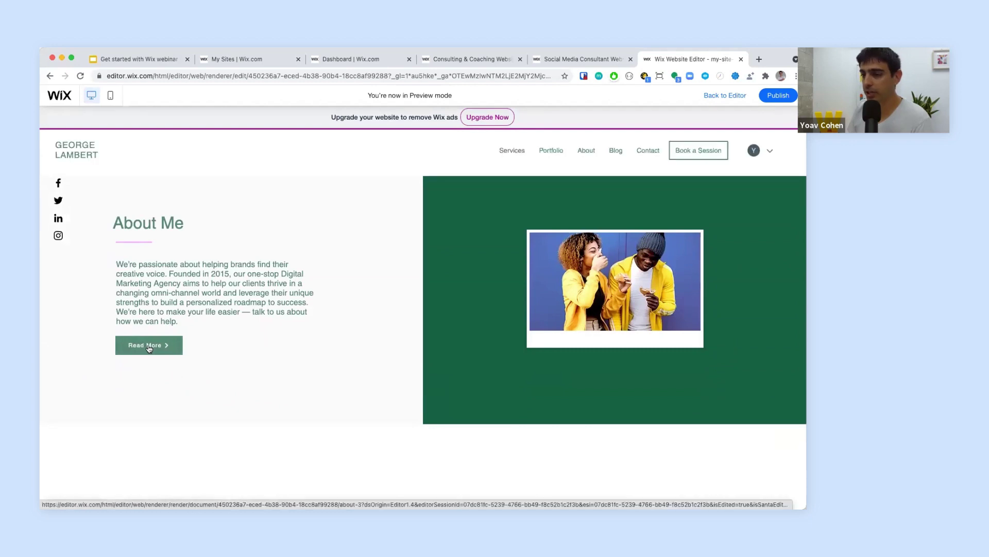
{"action": "scroll", "coordinate": [271, 339], "scroll_direction": "up", "scroll_amount": 10}
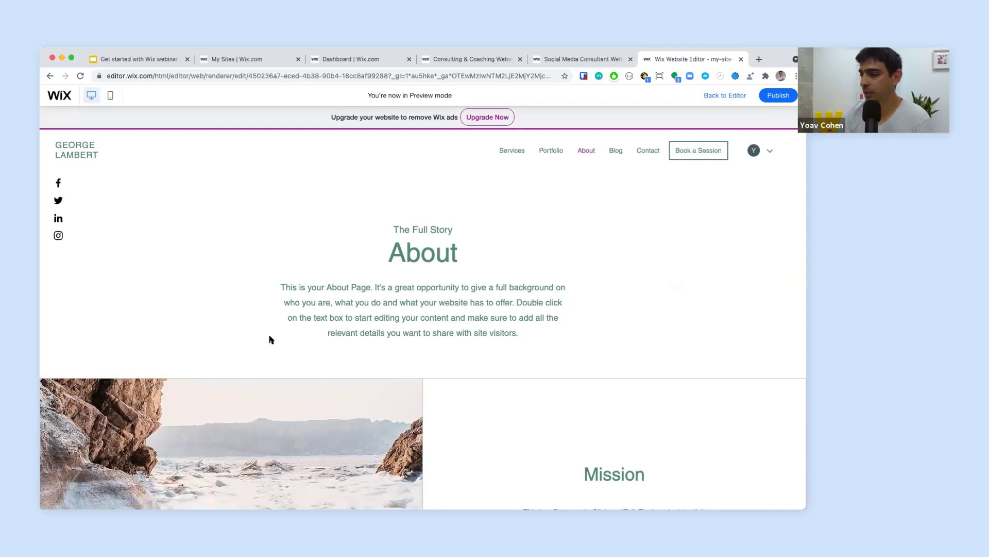
{"action": "left_click", "coordinate": [725, 96]}
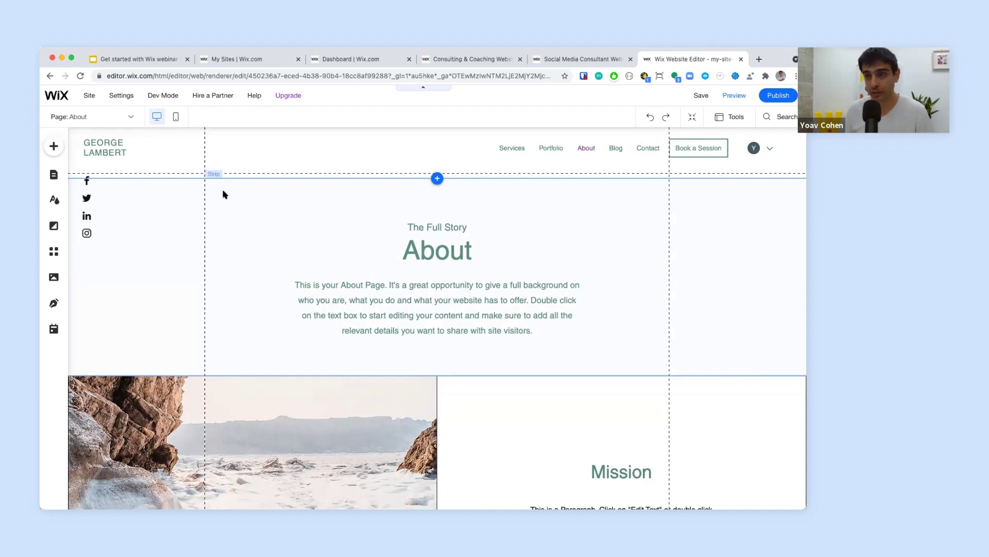
Step: Open the site's dashboard from the editor
{"action": "mouse_move", "coordinate": [117, 97]}
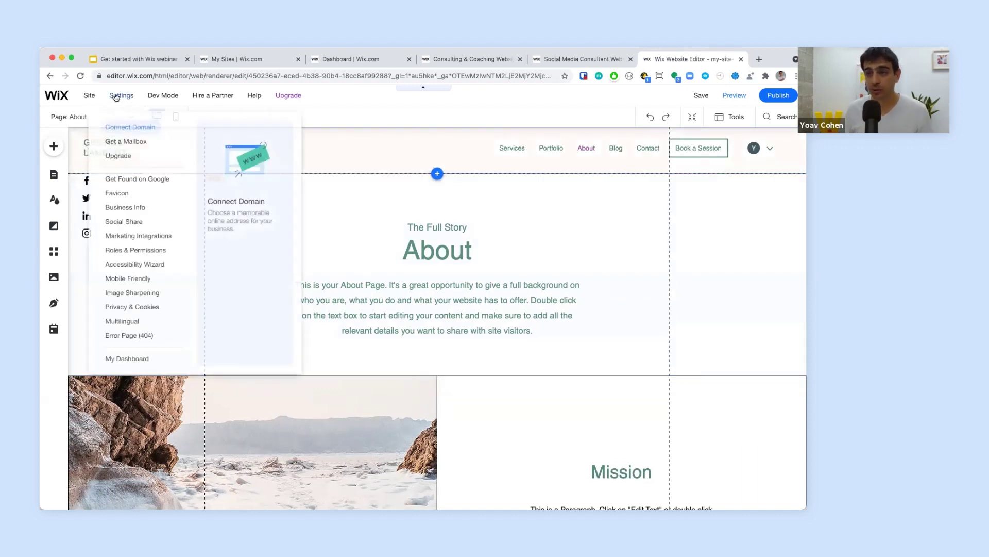
{"action": "left_click", "coordinate": [134, 361]}
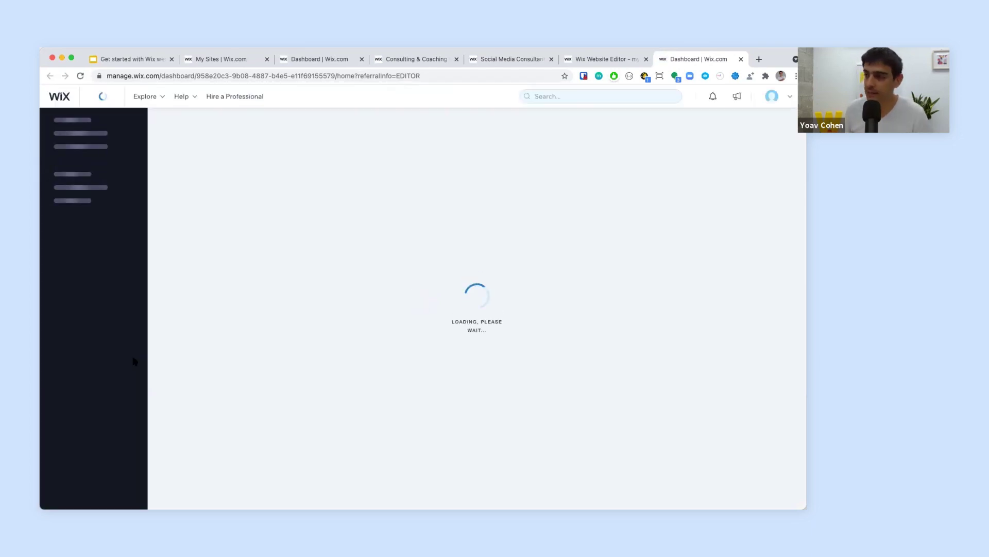
{"action": "mouse_move", "coordinate": [134, 361]}
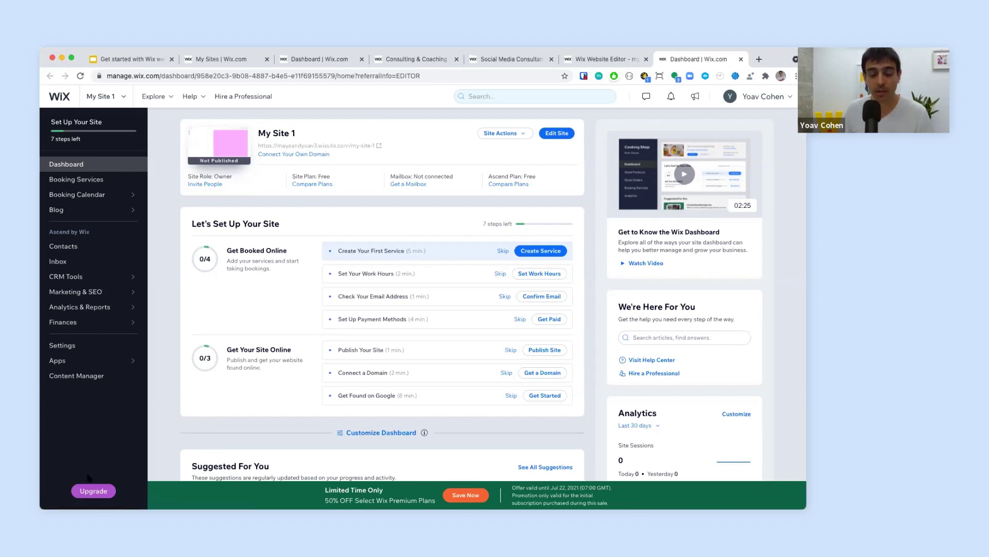
Step: Look over the dashboard's setup checklist, suggestions and analytics, and open the site's settings
{"action": "scroll", "coordinate": [577, 338], "scroll_direction": "down", "scroll_amount": 1}
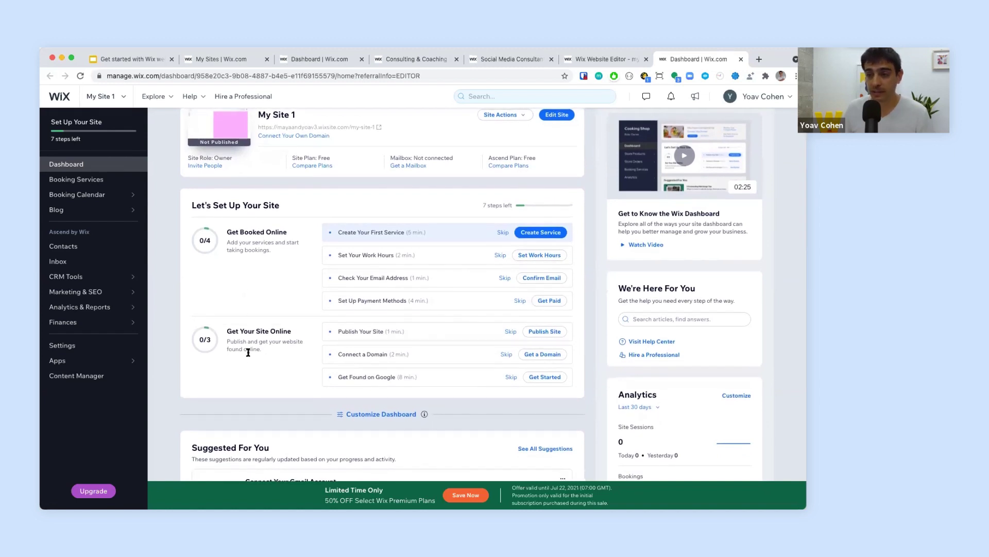
{"action": "scroll", "coordinate": [249, 359], "scroll_direction": "down", "scroll_amount": 5}
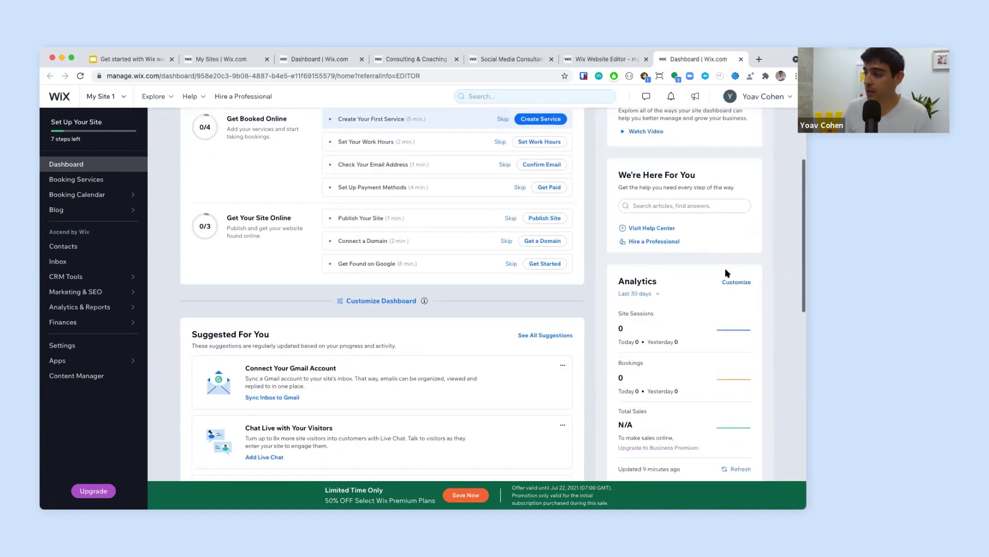
{"action": "scroll", "coordinate": [263, 358], "scroll_direction": "down", "scroll_amount": 2}
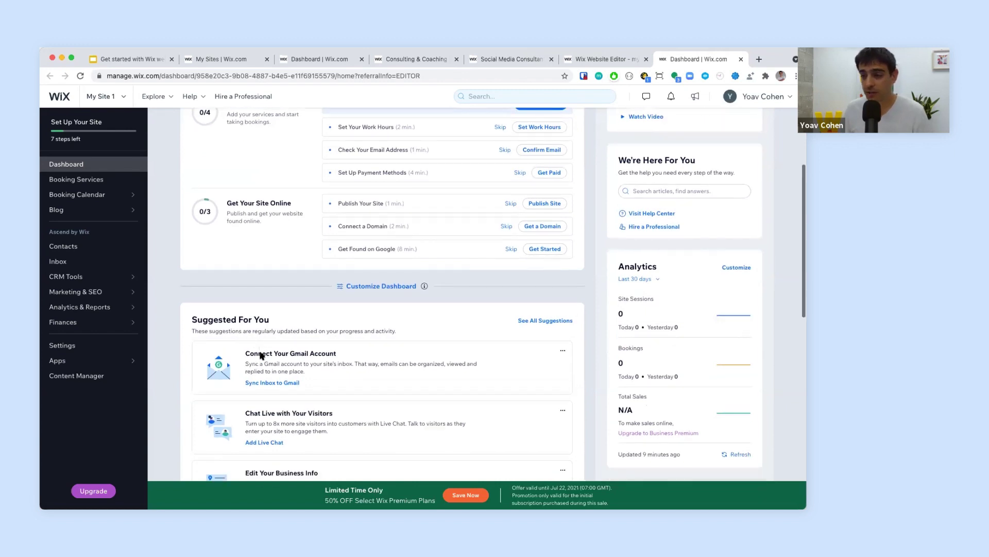
{"action": "scroll", "coordinate": [261, 357], "scroll_direction": "up", "scroll_amount": 3}
{"action": "scroll", "coordinate": [261, 356], "scroll_direction": "up", "scroll_amount": 4}
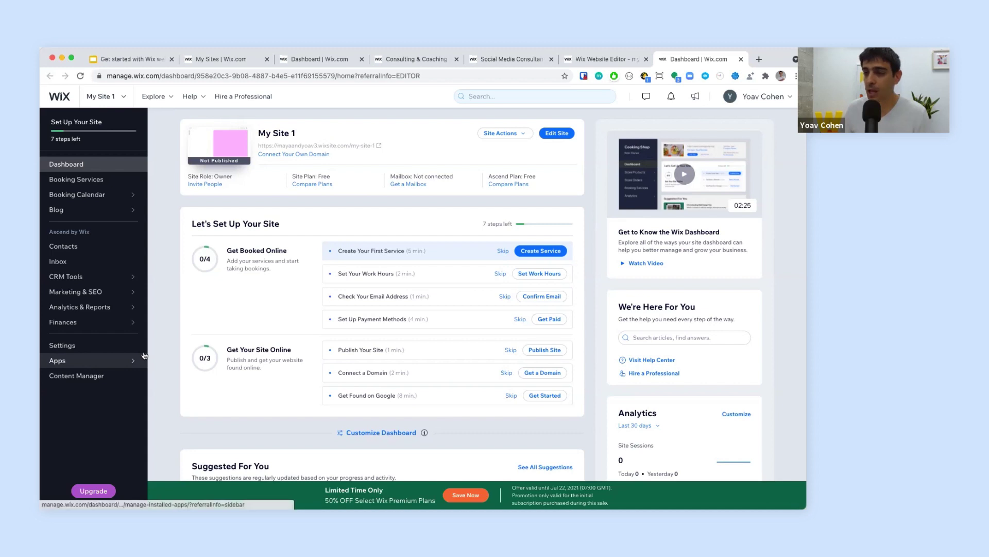
{"action": "left_click", "coordinate": [110, 348]}
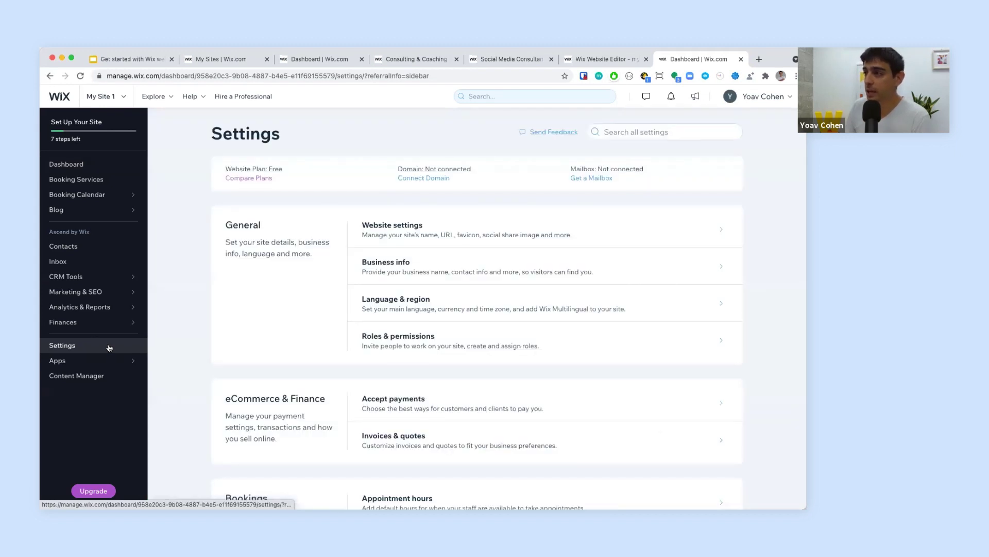